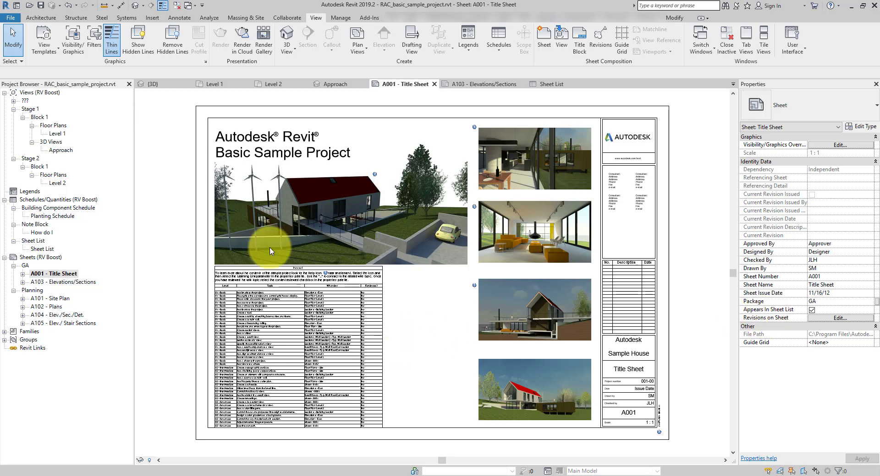
Review the RV Boost view tree: Stage 1/Stage 2 groups, their Block 1 groups, Floor Plans and 3D Views
left_click(155, 181)
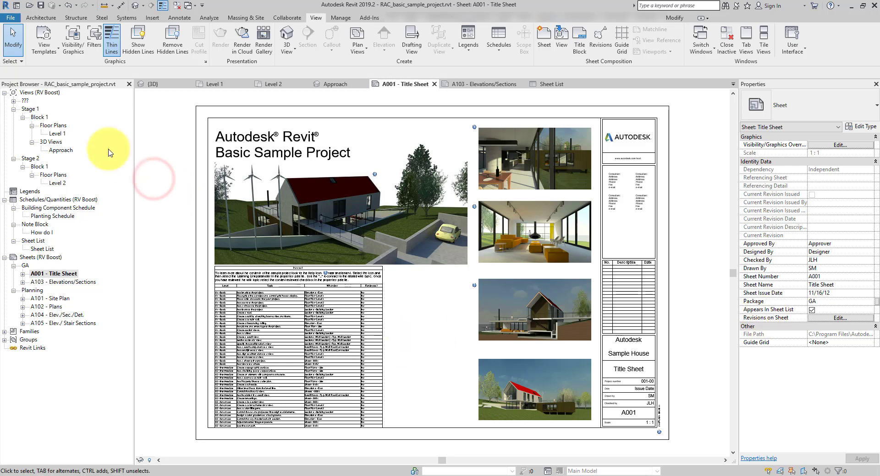
left_click(38, 94)
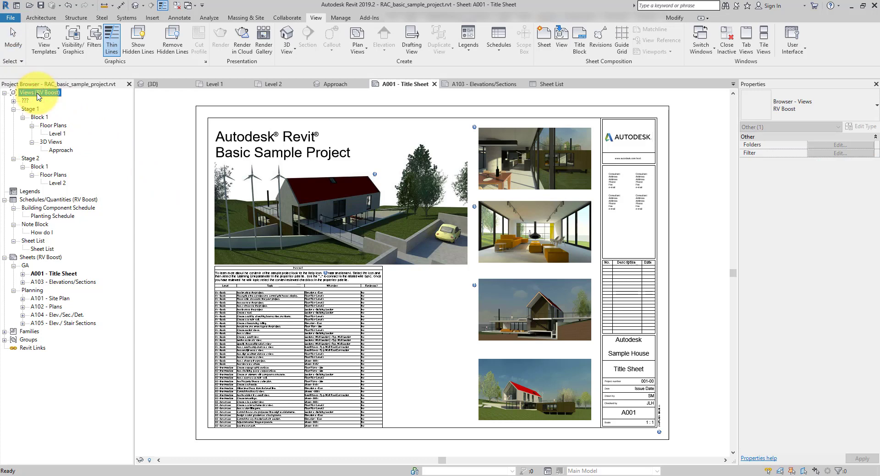
left_click(29, 109)
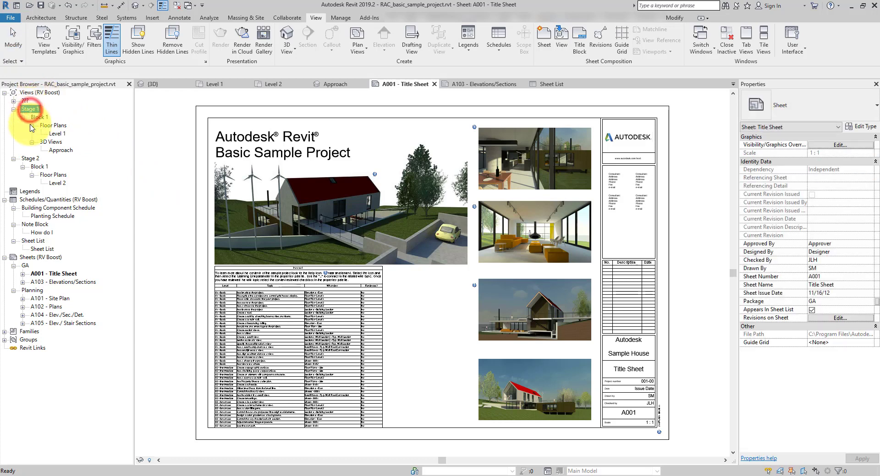
left_click(30, 159)
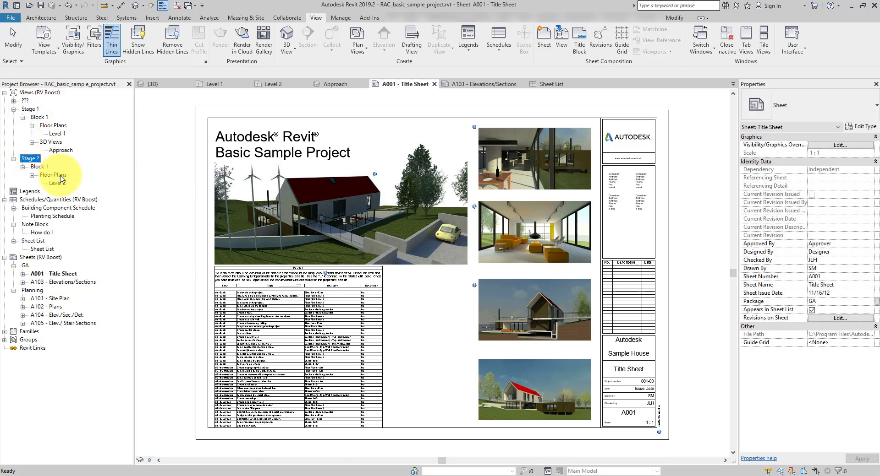
left_click(42, 118)
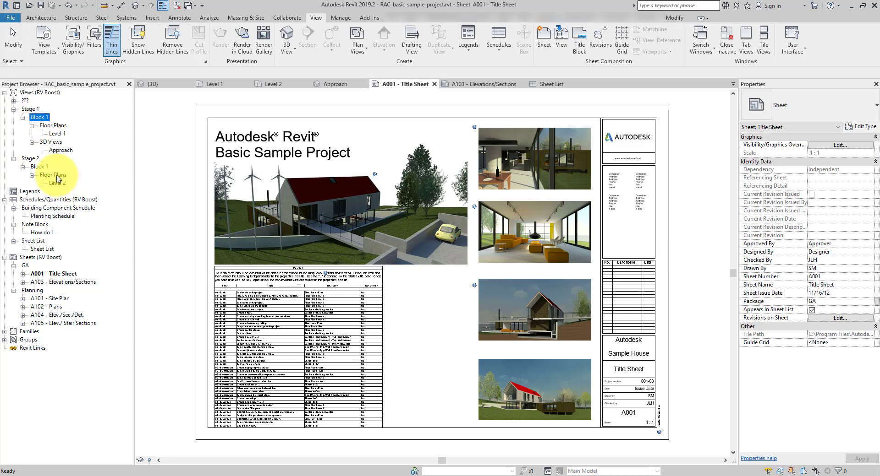
left_click(40, 168)
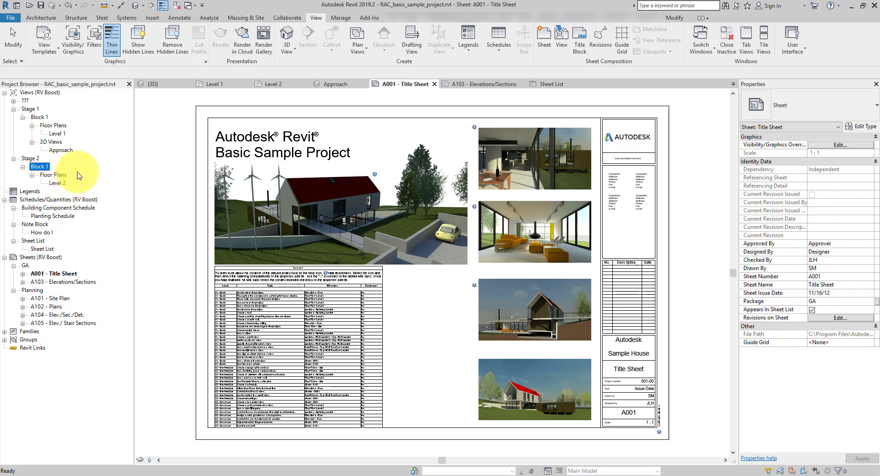
left_click(53, 125)
left_click(50, 142)
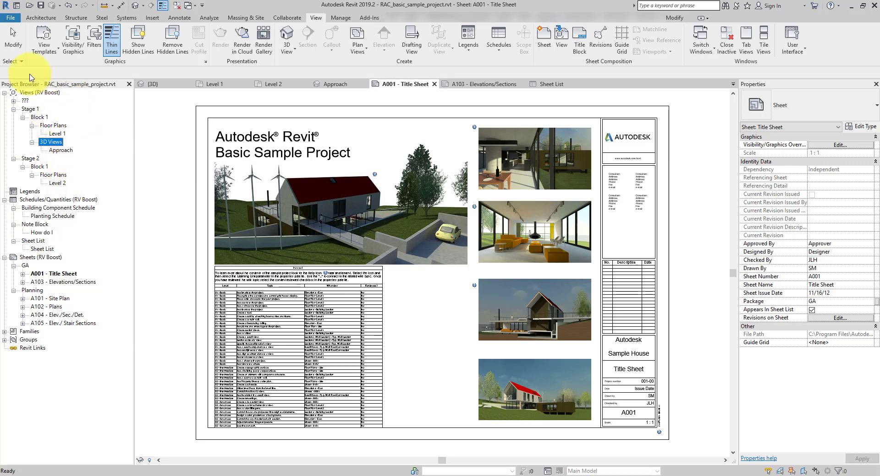
Change the Approach 3D view's Block from Block 1 to Block 2
left_click(64, 152)
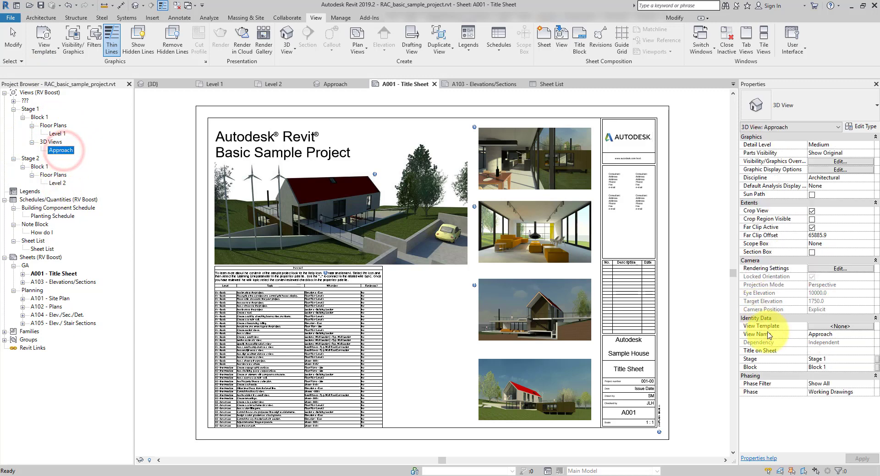
left_click(870, 367)
left_click(855, 368)
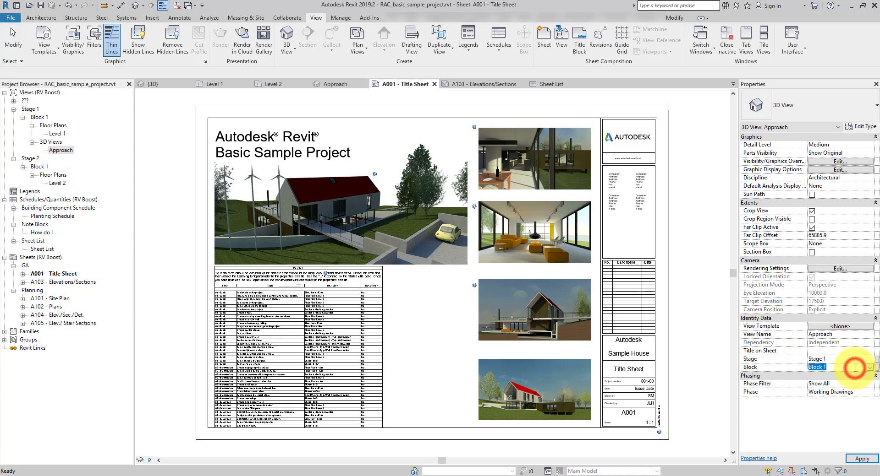
type("Block 2")
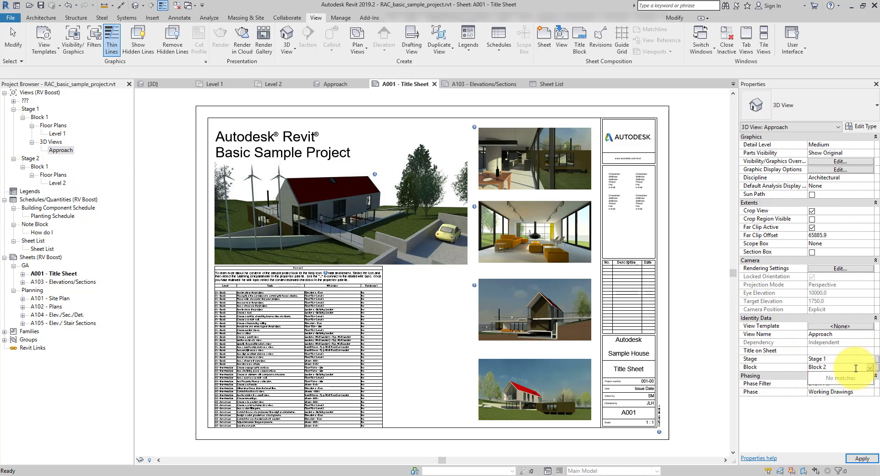
key("Return")
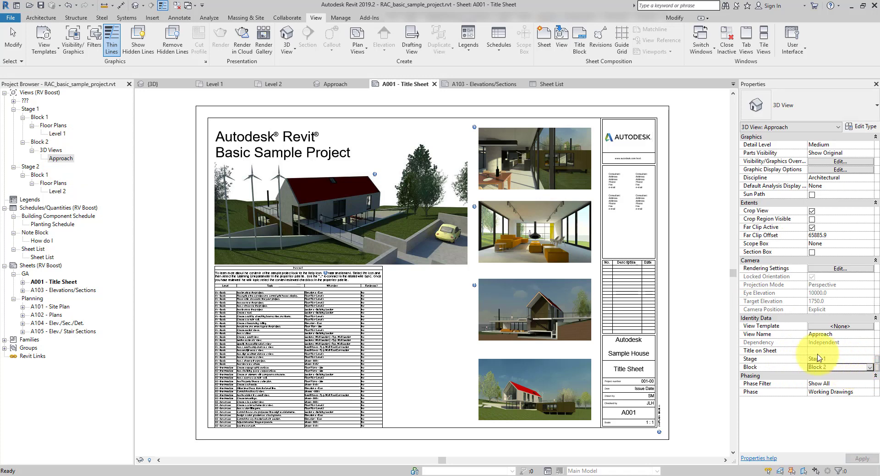
left_click(40, 142)
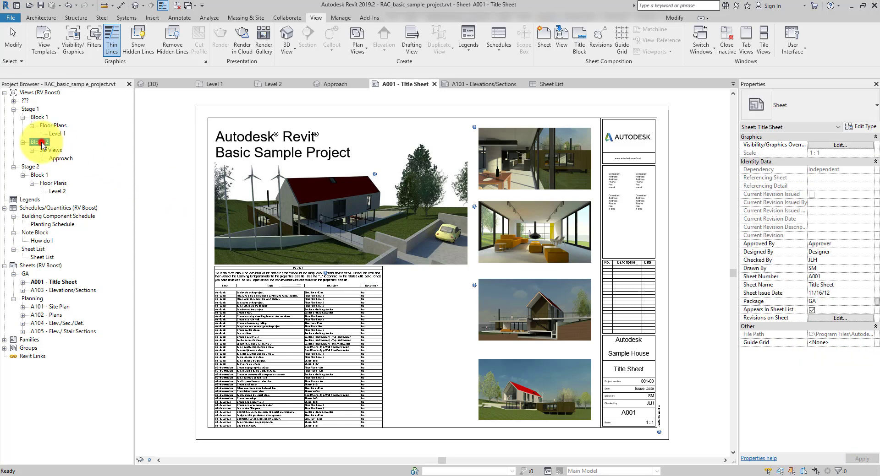
Set the Approach view's Stage to Stage 2 and confirm it appears under Stage 2 > Block 2
left_click(61, 159)
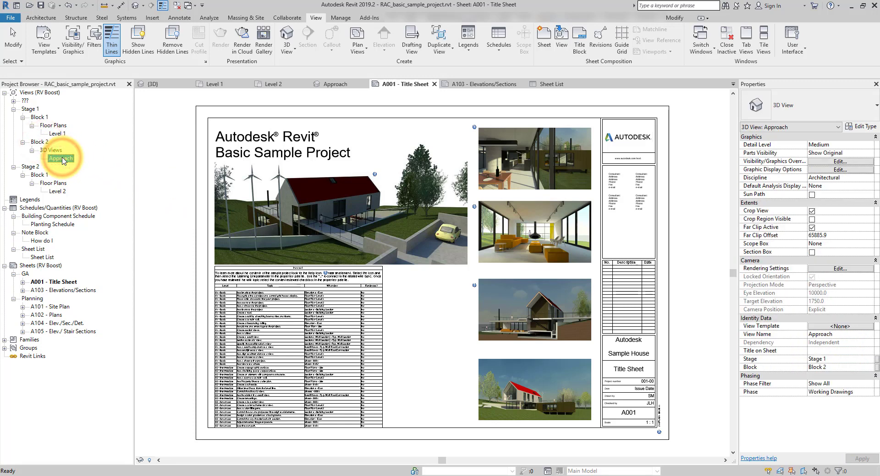
left_click(853, 360)
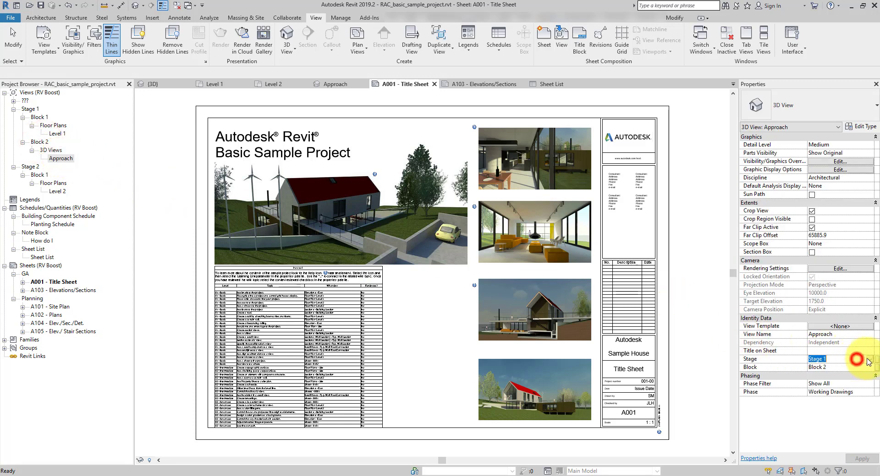
left_click(871, 360)
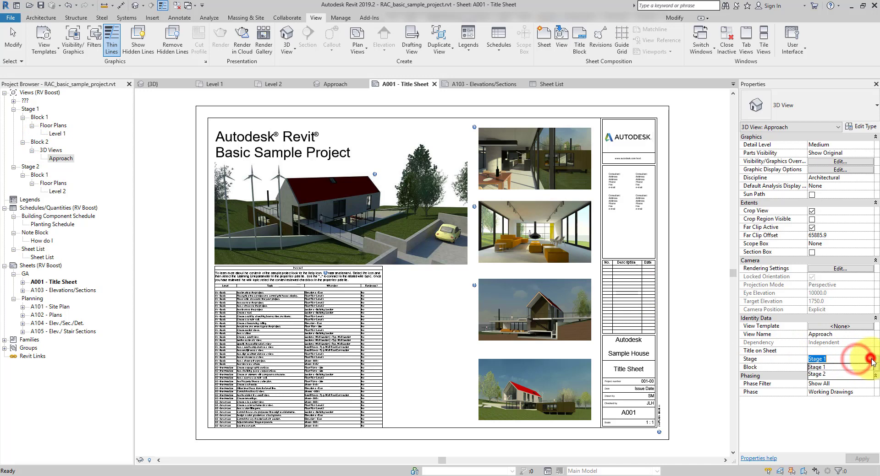
left_click(817, 375)
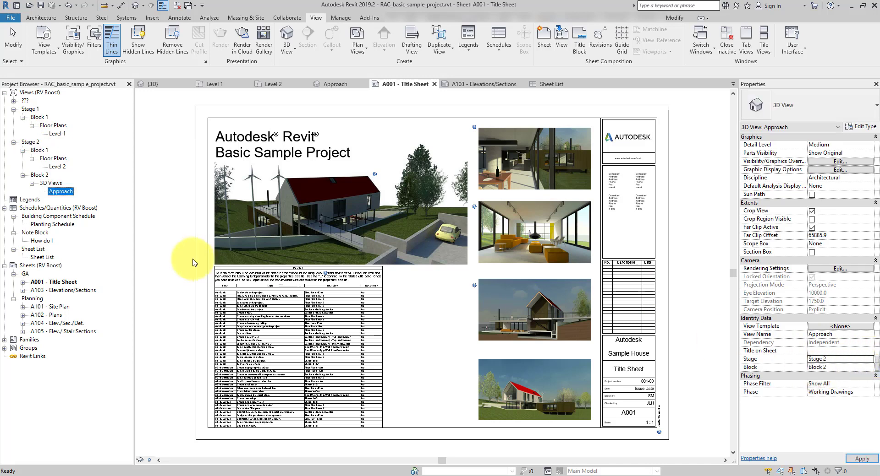
left_click(28, 143)
left_click(40, 175)
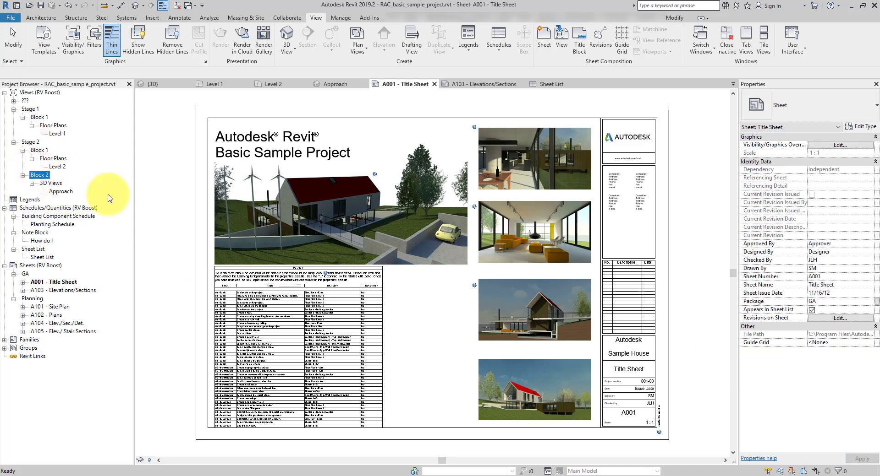
Review the RV Boost schedule groupings: Building Component Schedule and Note Block
left_click(41, 208)
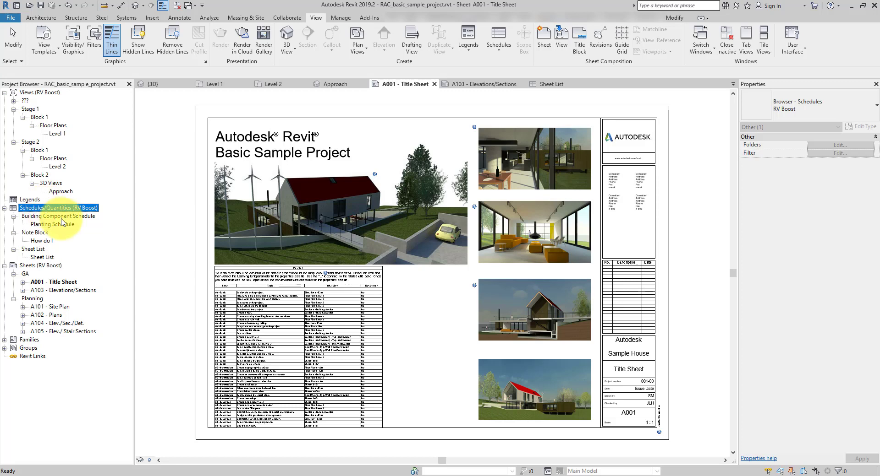
left_click(52, 217)
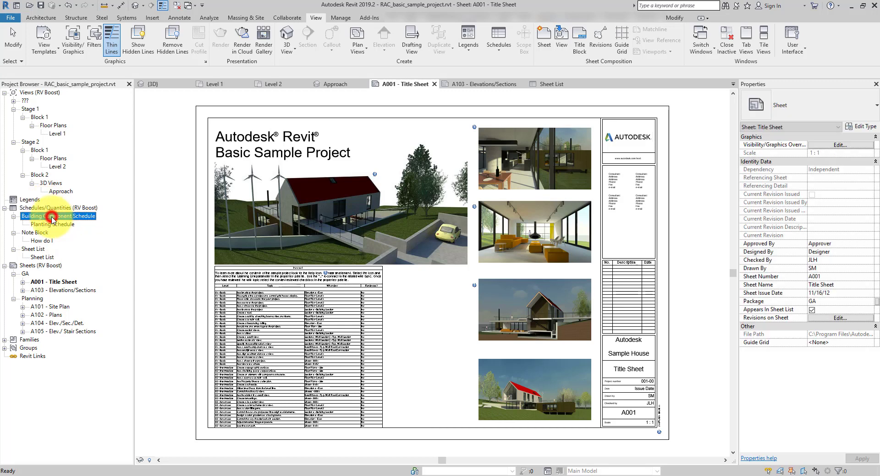
left_click(35, 233)
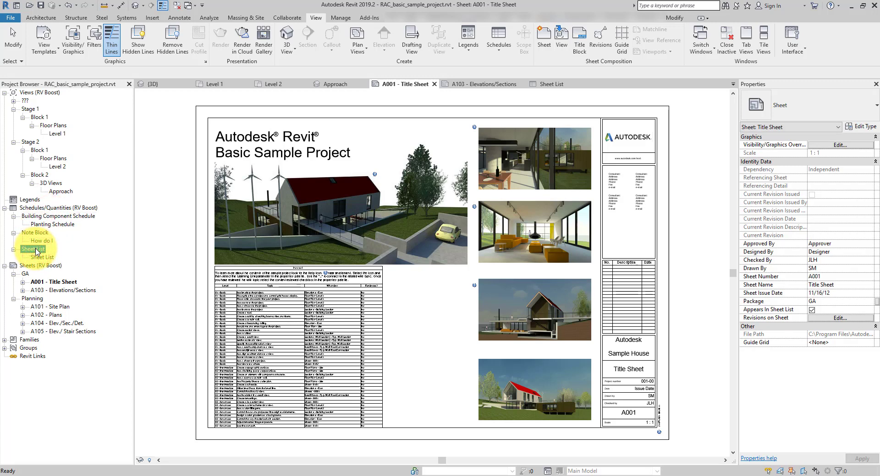
Review the RV Boost sheet groupings, including A103 Elevations/Sections, A102 Plans and A105 Elev./Stair Sections
left_click(32, 266)
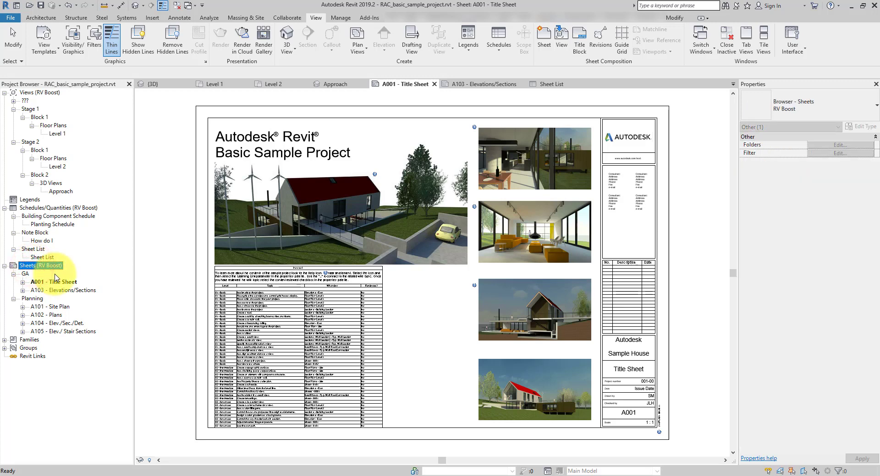
left_click(55, 290)
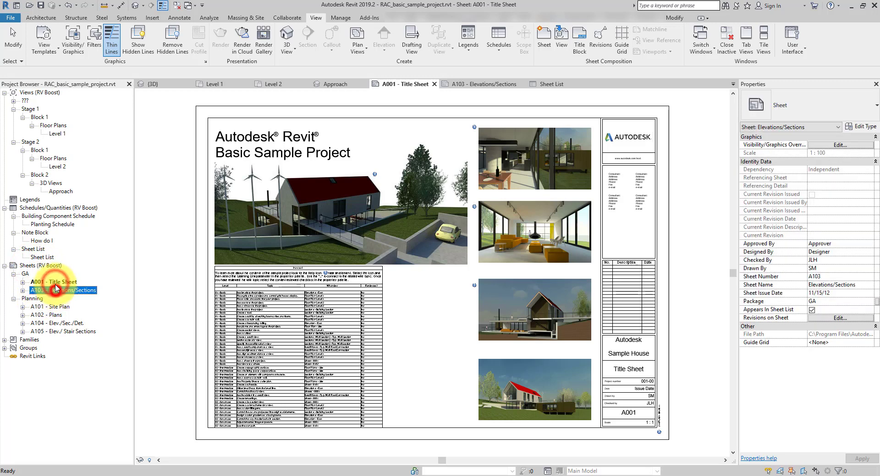
left_click(47, 315)
left_click(48, 332)
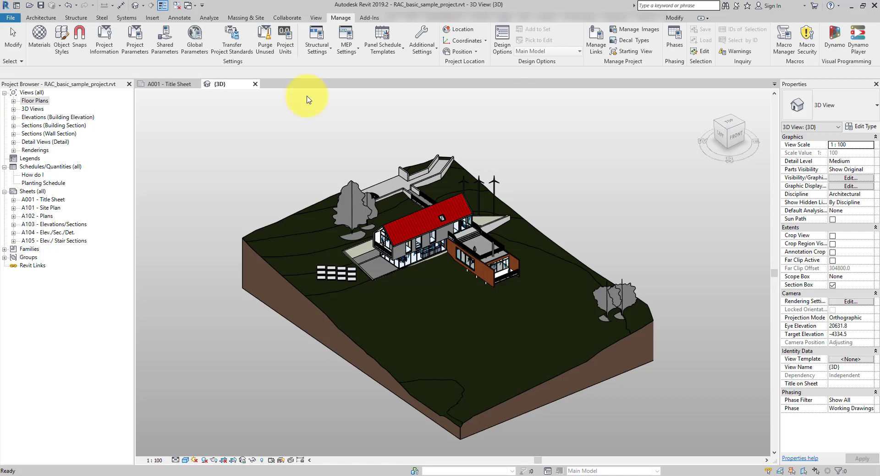
Expand Floor Plans, 3D Views, building elevations and sections, then bring up Browser Organization for Views (all)
double_click(35, 101)
double_click(33, 133)
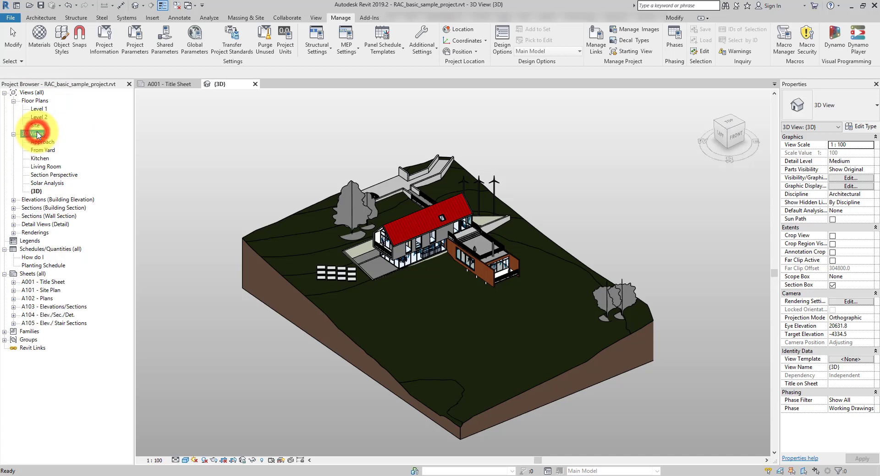
double_click(41, 200)
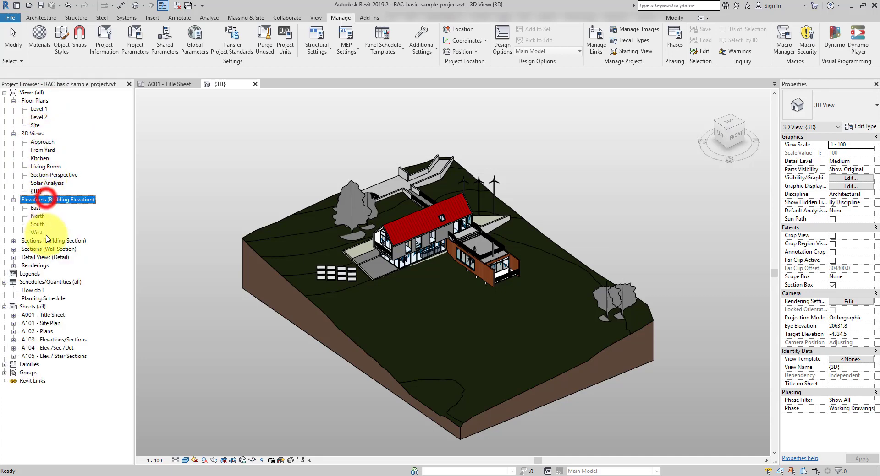
double_click(40, 240)
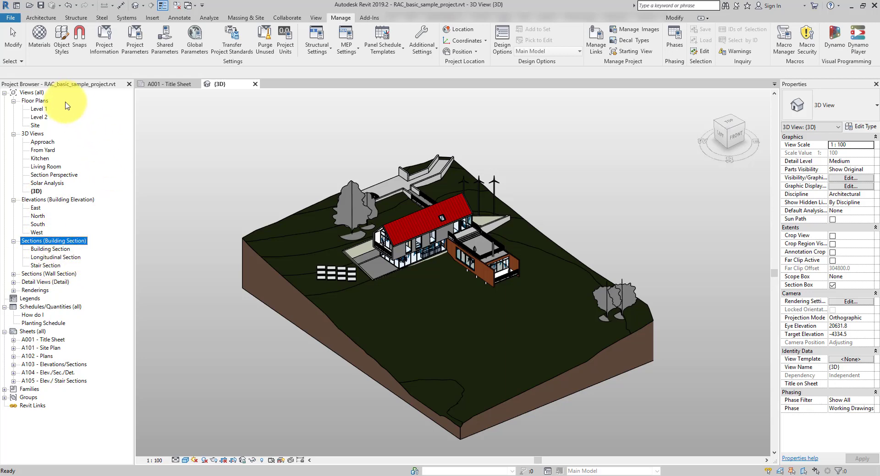
right_click(31, 94)
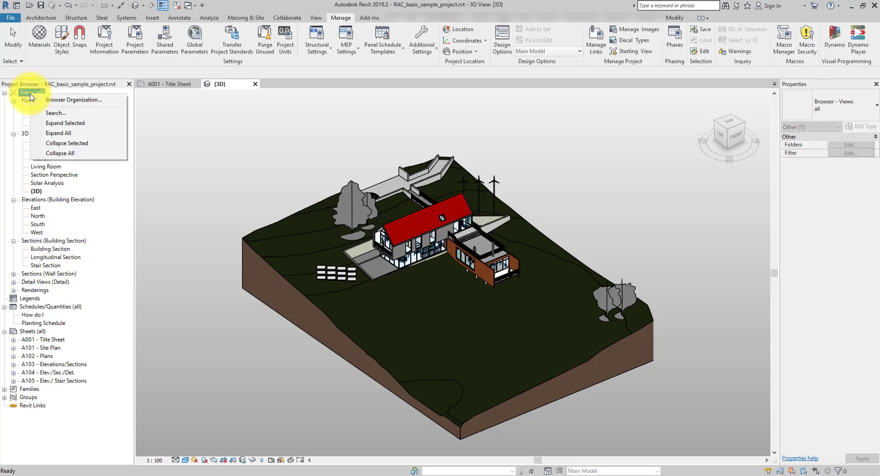
left_click(73, 99)
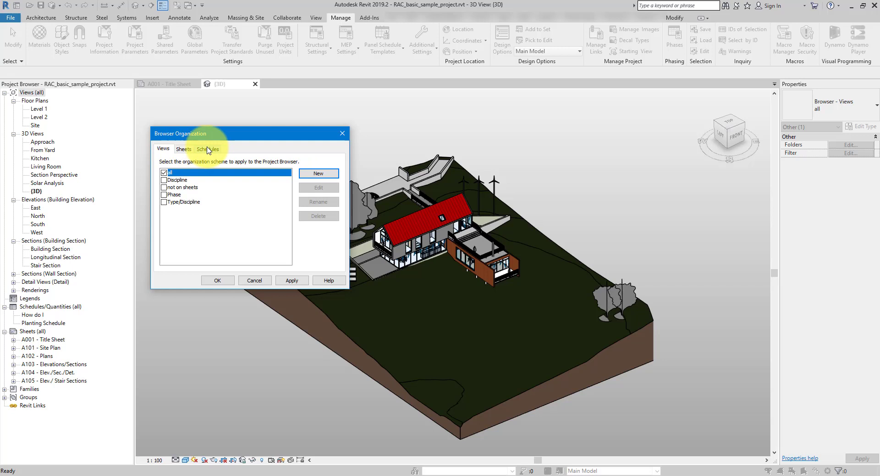
Apply the Discipline browser scheme and expand the Architectural and Coordination view groups
left_click(186, 188)
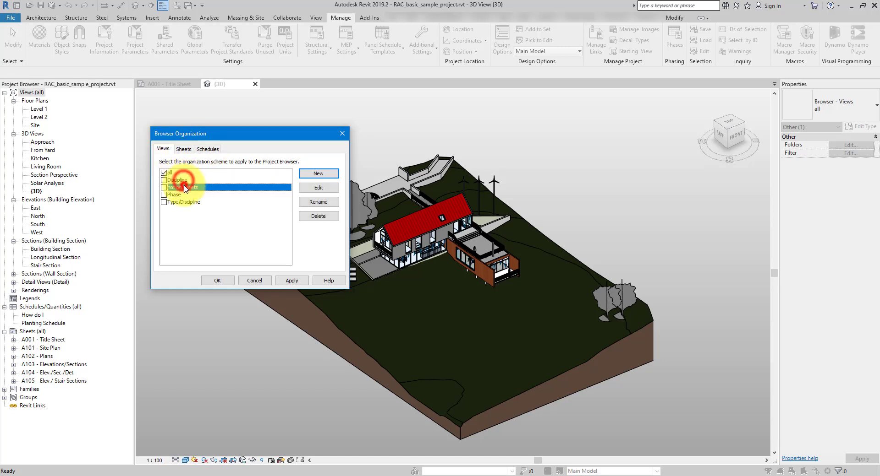
left_click(186, 202)
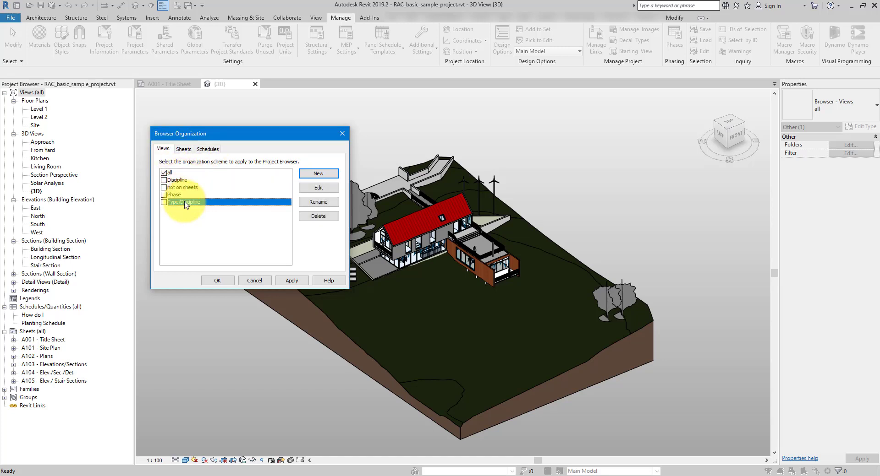
left_click(179, 173)
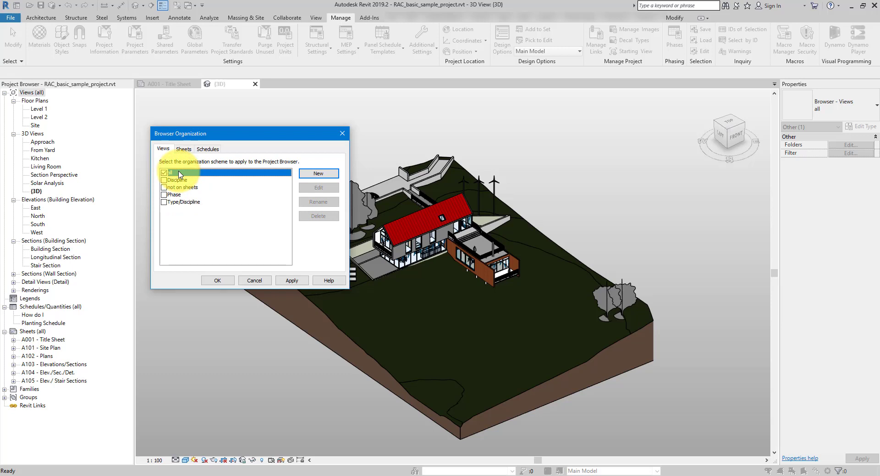
left_click(164, 180)
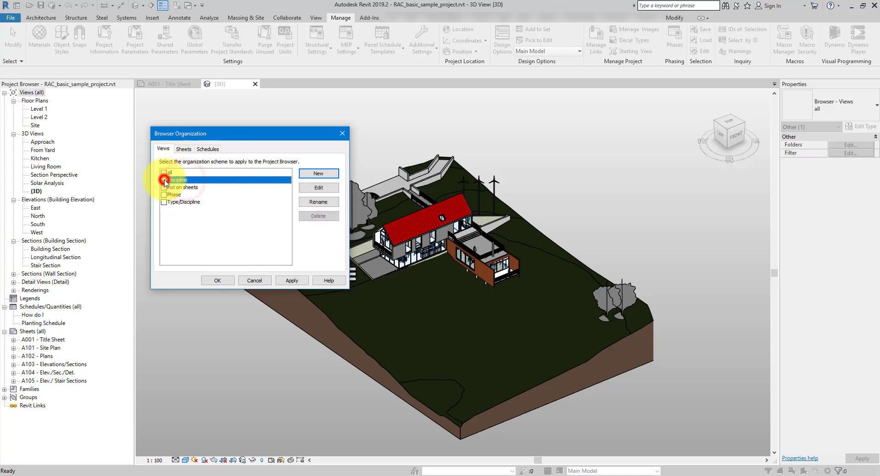
left_click(293, 281)
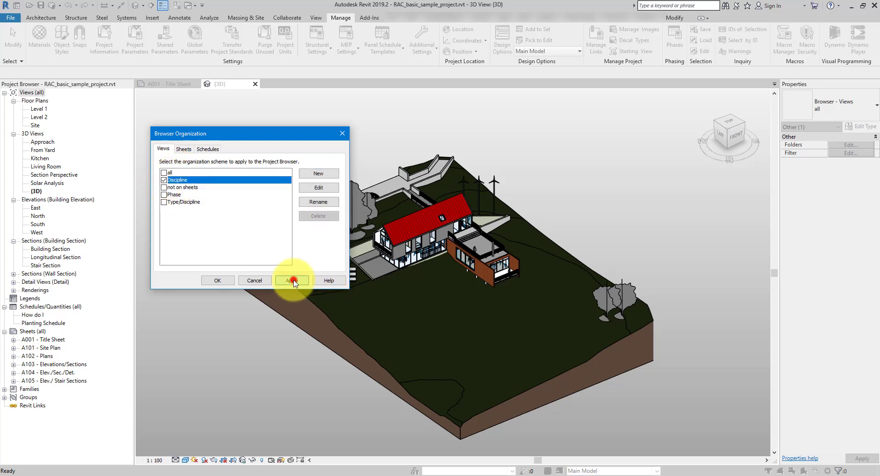
left_click(222, 280)
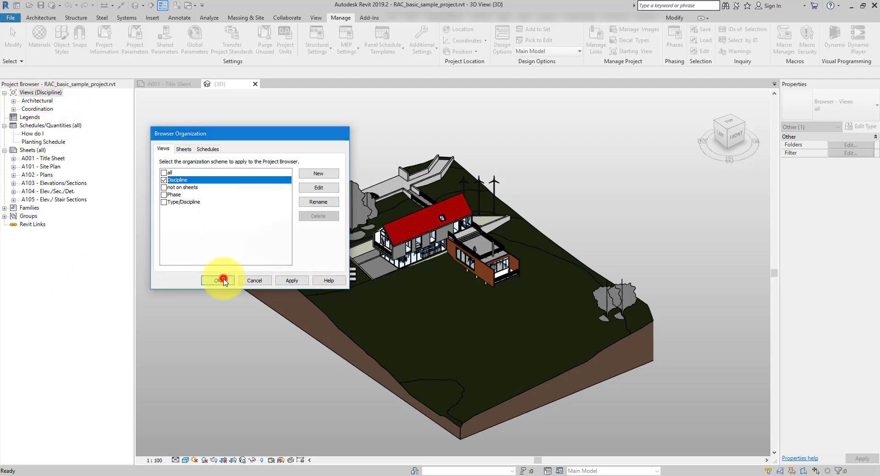
double_click(39, 101)
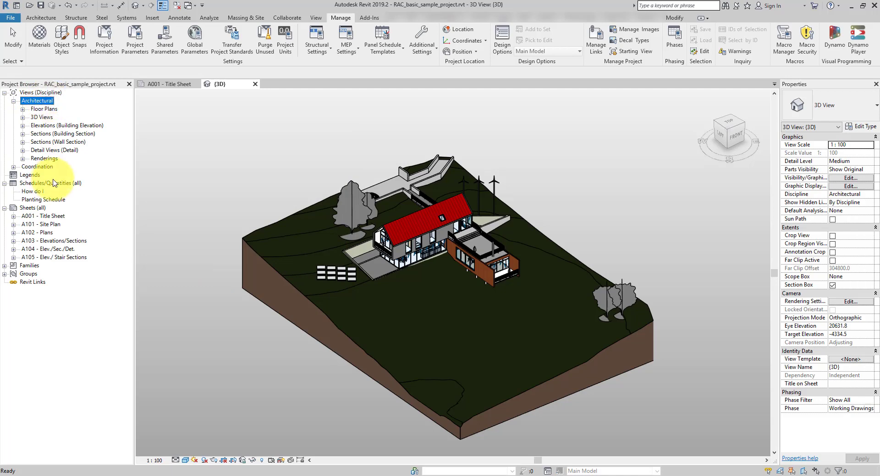
double_click(46, 168)
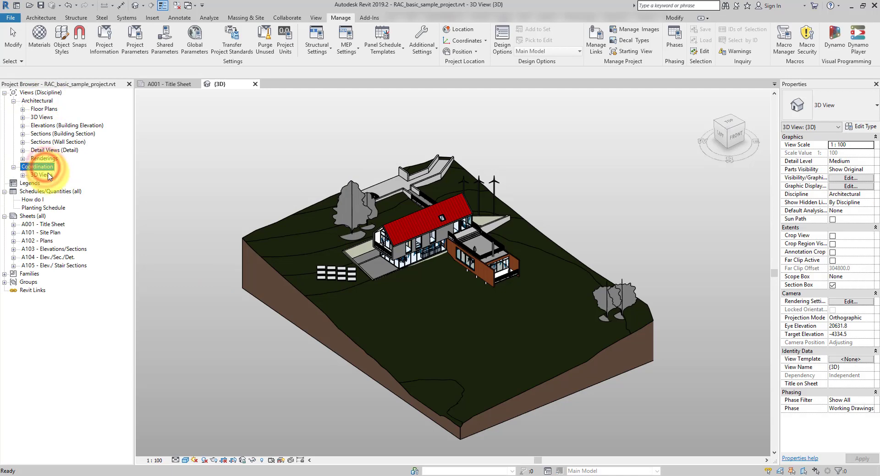
Apply the 'not on sheets' browser scheme and expand its 3D Views and Building Elevation groups
right_click(54, 93)
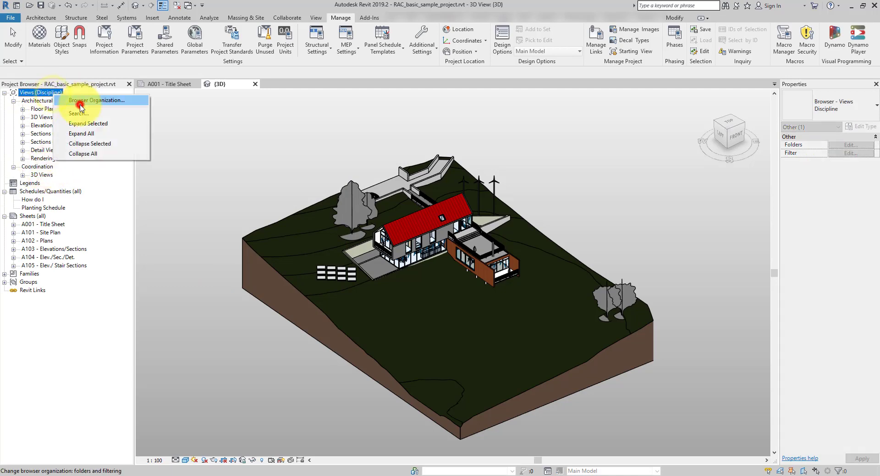
left_click(76, 100)
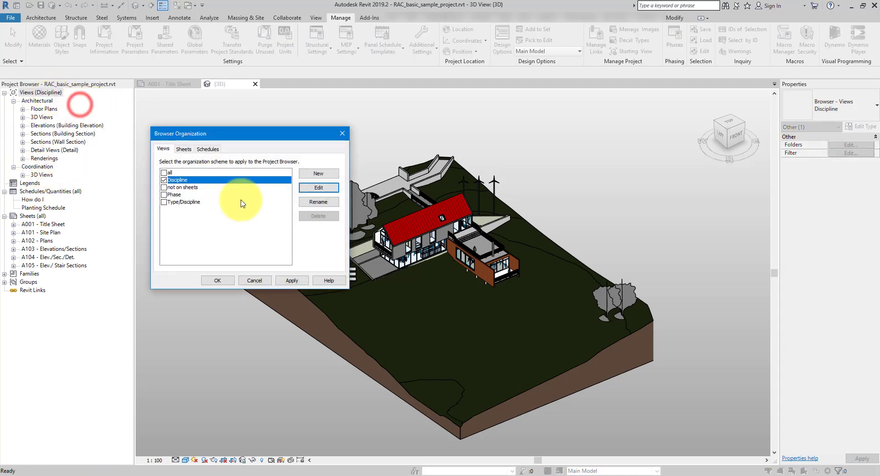
left_click(164, 187)
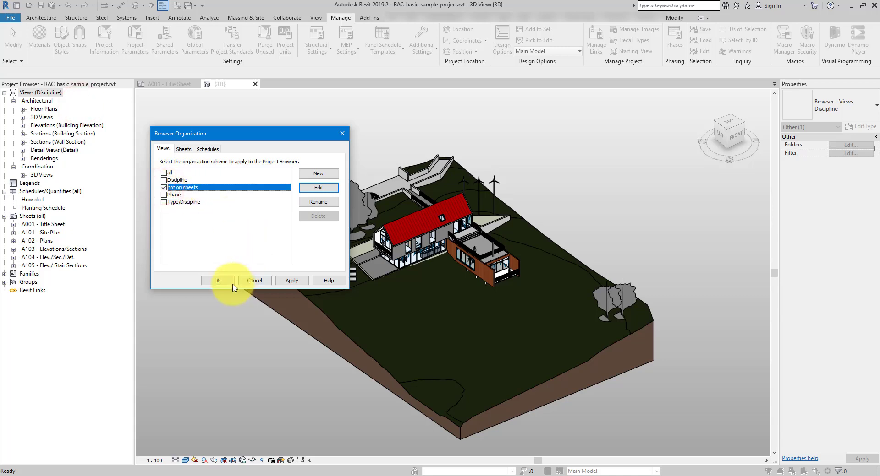
left_click(218, 280)
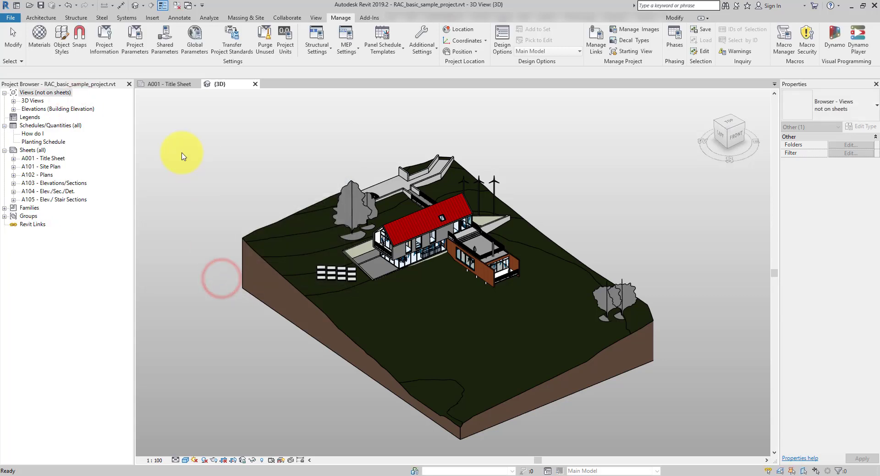
left_click(32, 100)
double_click(38, 101)
double_click(28, 158)
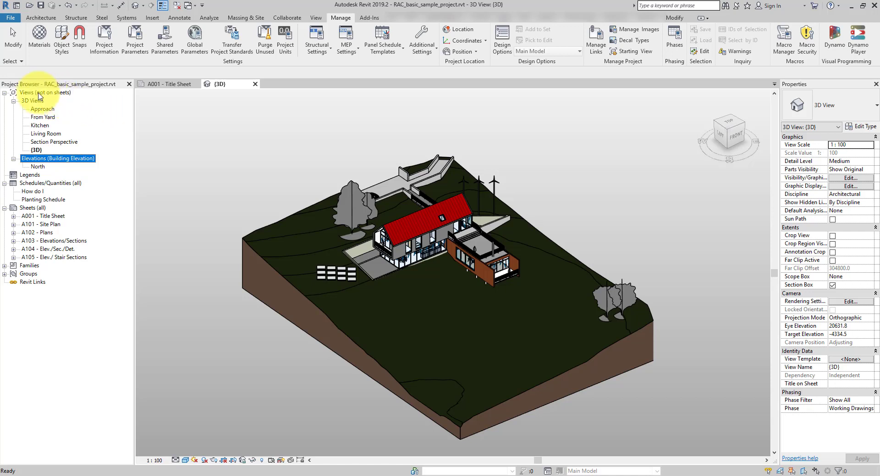
left_click(238, 151)
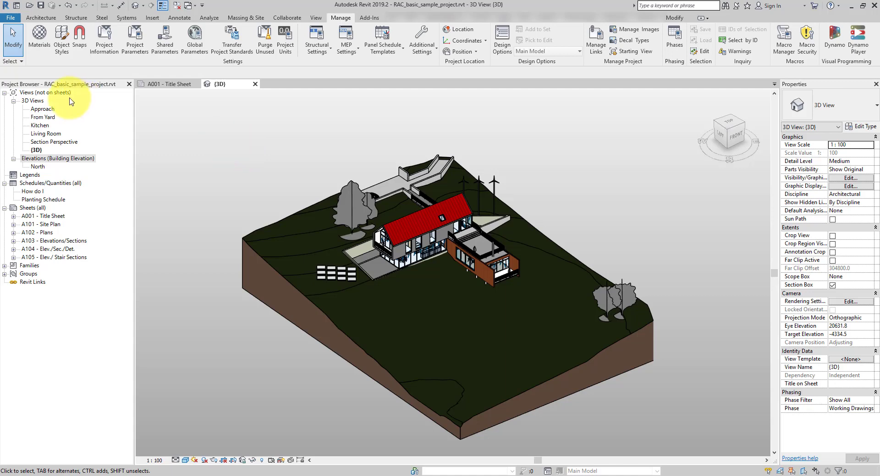
Reapply the 'all' browser scheme, expand Floor Plans and open the Level 1 plan
right_click(57, 93)
left_click(94, 104)
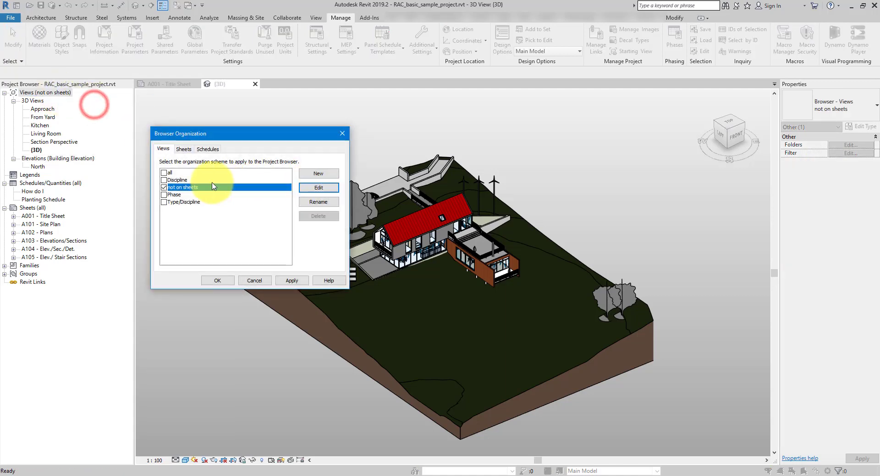
left_click(163, 172)
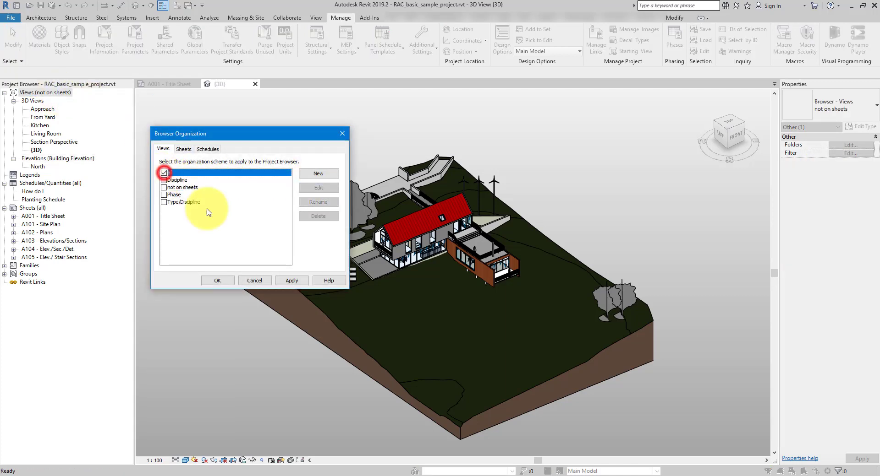
left_click(217, 281)
double_click(35, 101)
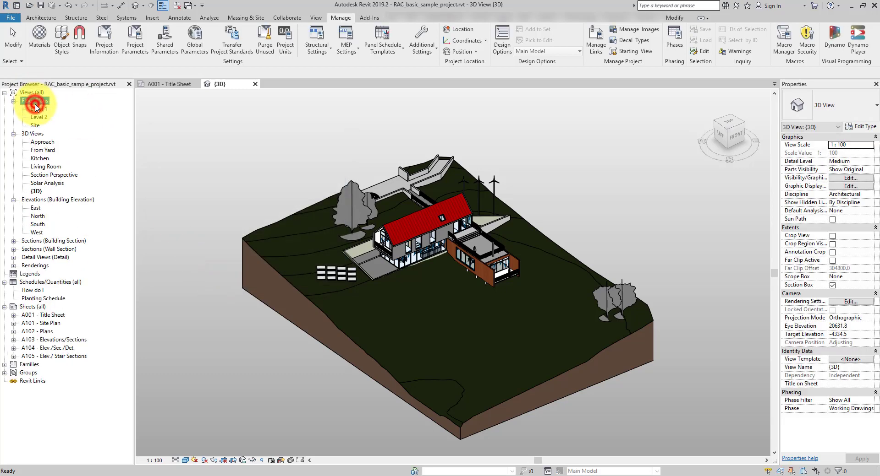
double_click(42, 110)
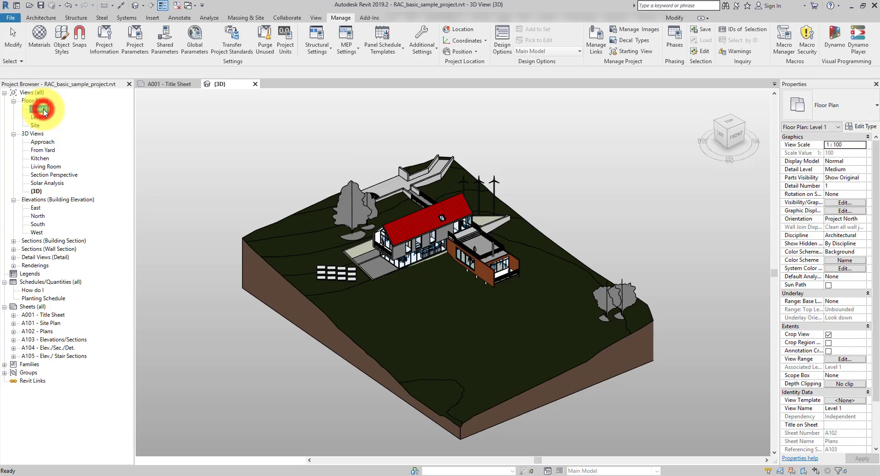
Widen the Properties palette for the Level 1 plan and scroll its parameter list
left_click(656, 161)
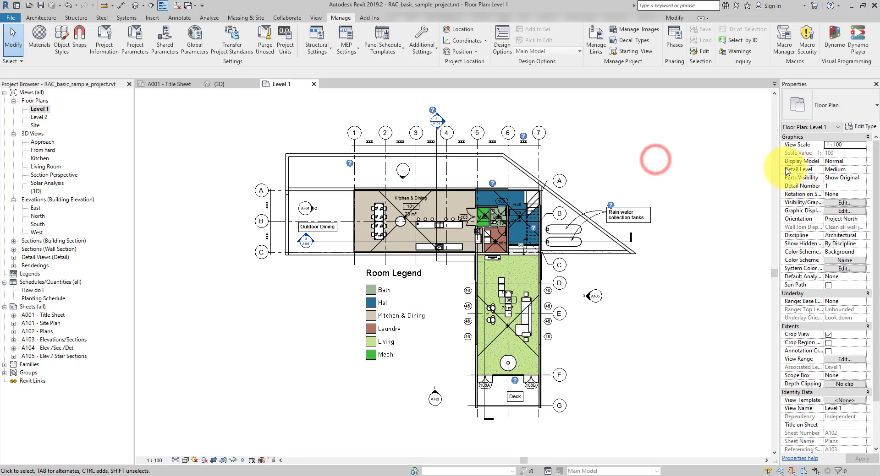
left_click_drag(780, 167, 742, 168)
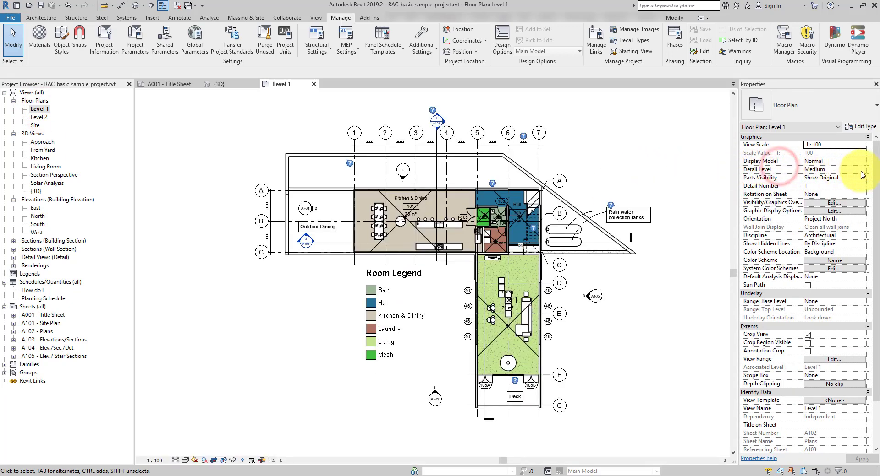
mouse_move(869, 176)
left_mouse_down()
mouse_move(872, 232)
mouse_move(863, 157)
mouse_move(862, 292)
left_mouse_up()
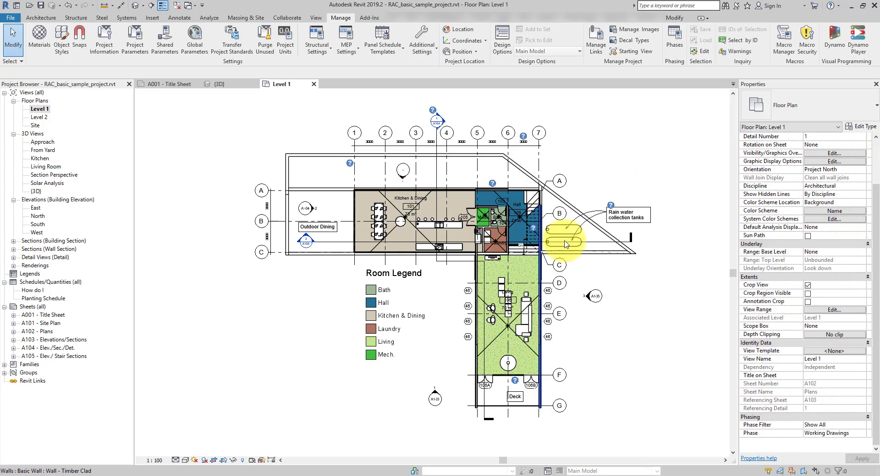
scroll(605, 182, "up", 2)
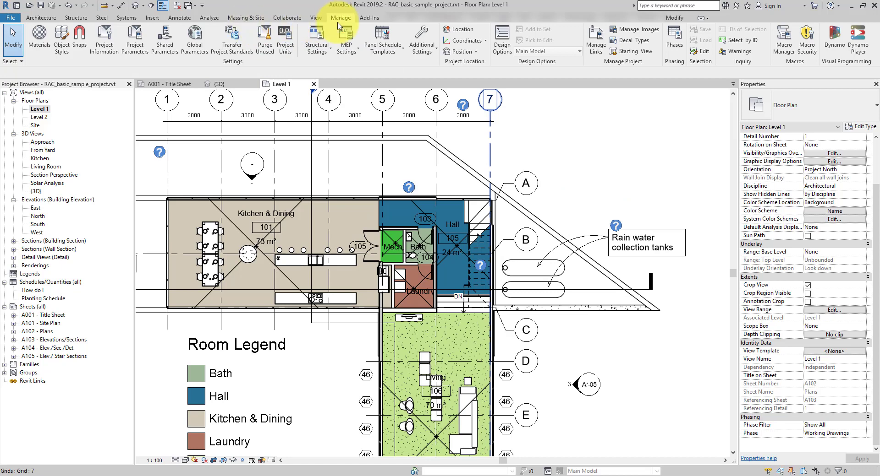
Start adding a new project parameter, keeping it a project parameter rather than shared
left_click(136, 49)
left_click_drag(229, 118, 242, 130)
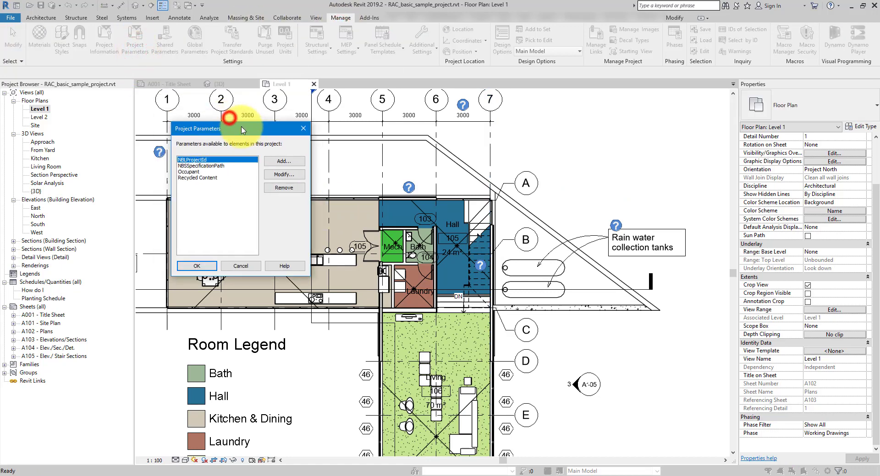
left_click(282, 161)
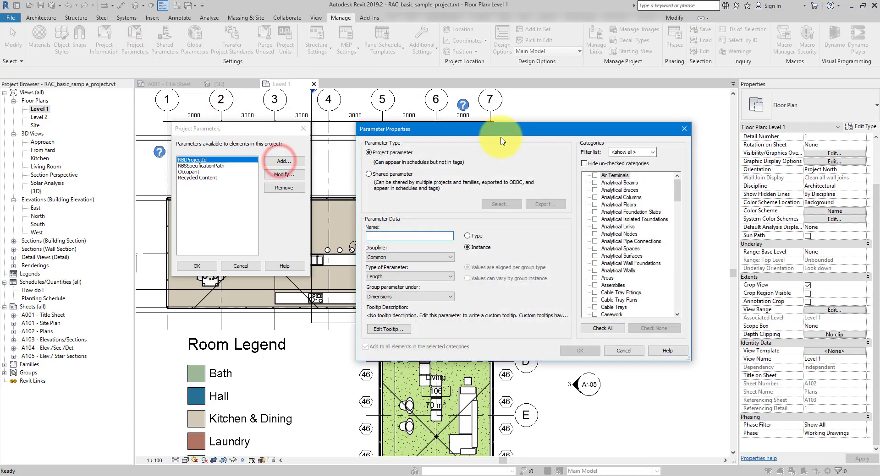
left_click_drag(495, 134, 463, 125)
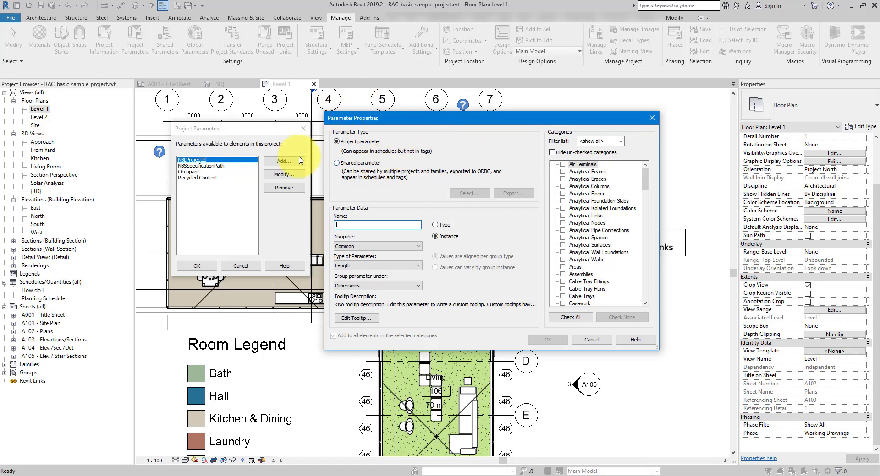
left_click(363, 164)
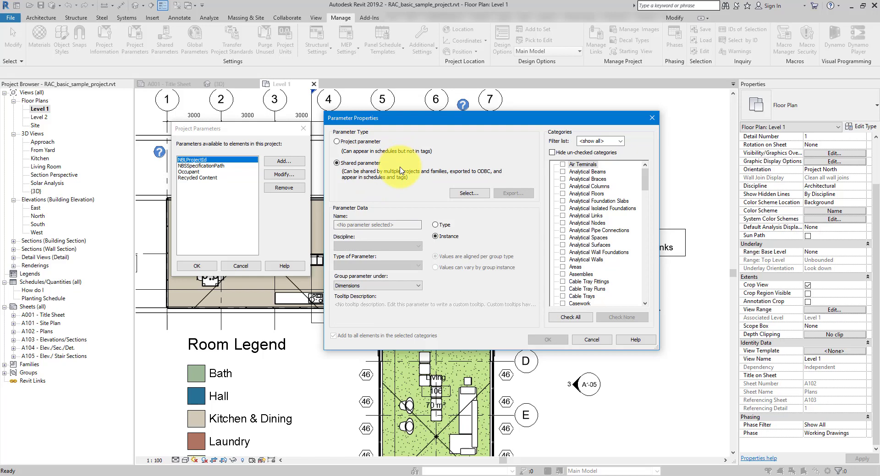
left_click(358, 144)
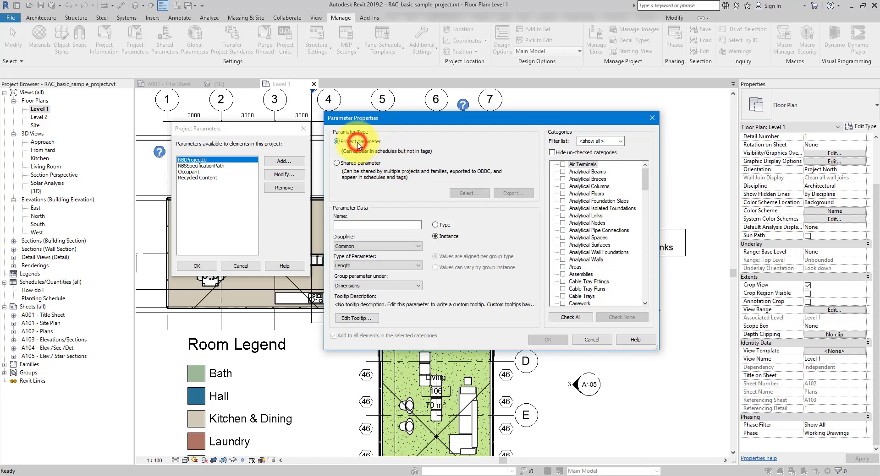
Name the parameter Stage, make it Text type, grouped under Identity Data
left_click(344, 225)
type("S")
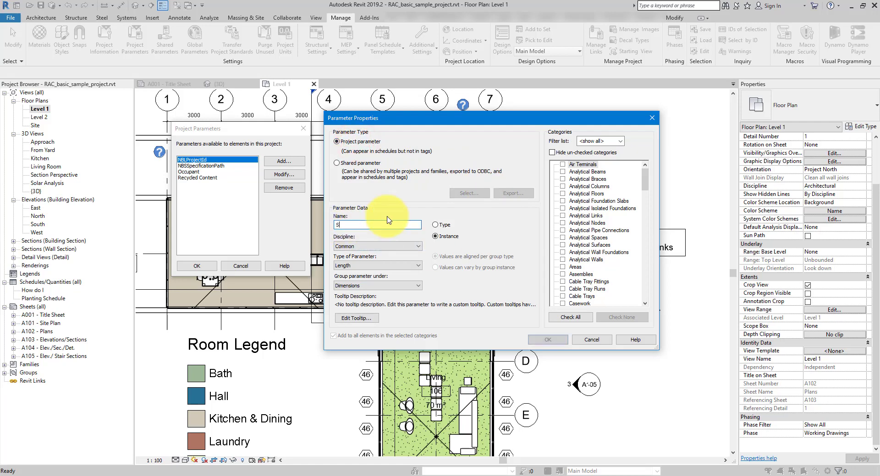
type("tage")
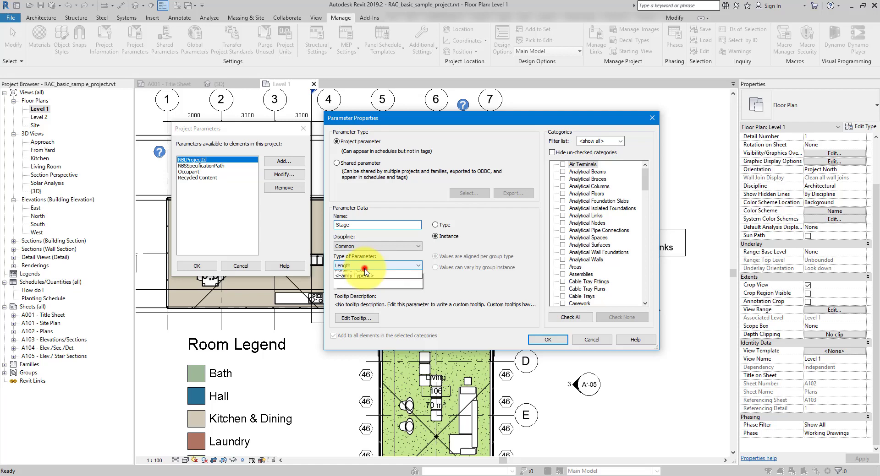
left_click(365, 270)
left_click(358, 276)
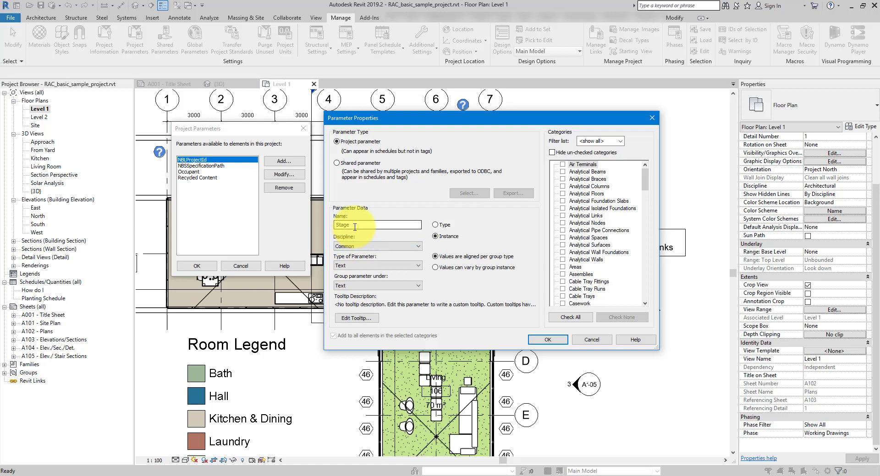
left_click(379, 286)
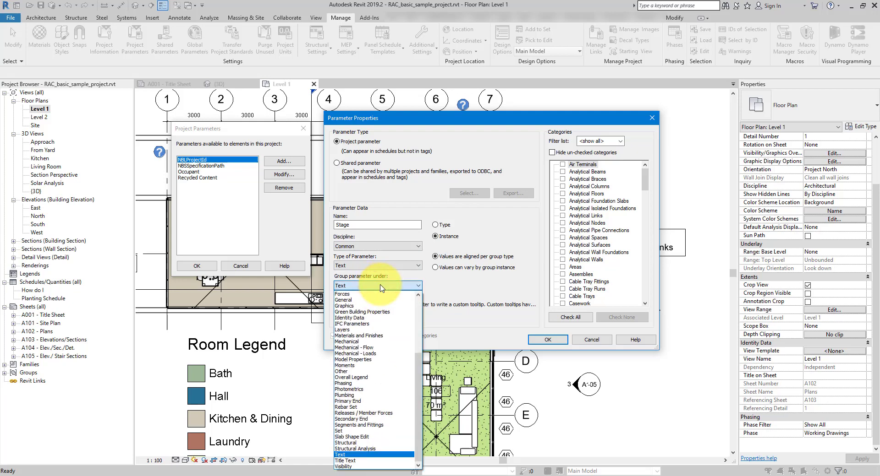
left_click(356, 319)
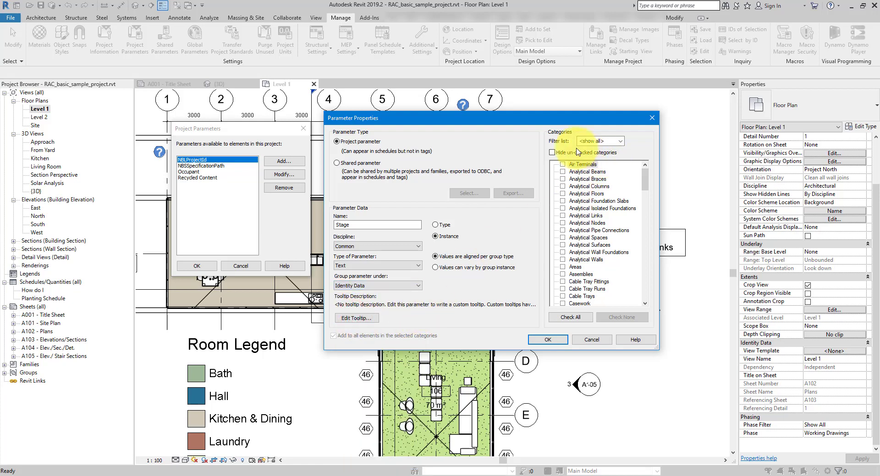
Assign Stage to the Views category as an instance parameter and confirm both dialogs
left_click_drag(644, 187, 643, 293)
left_click(562, 275)
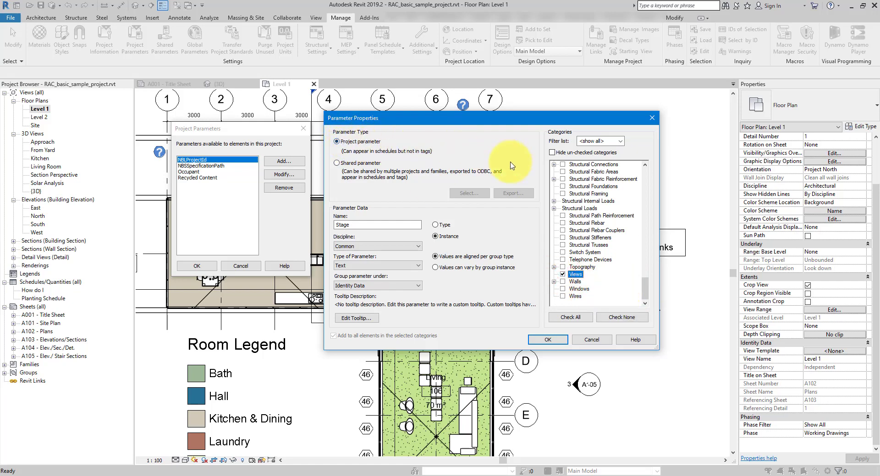
left_click(440, 238)
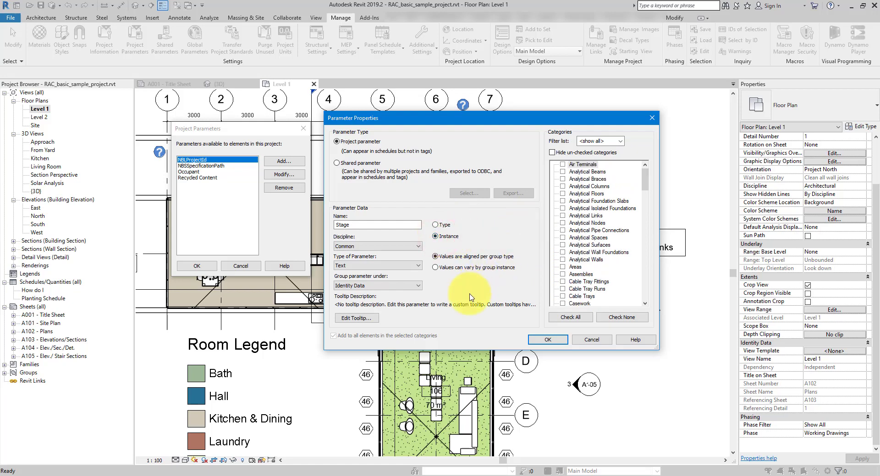
left_click(539, 340)
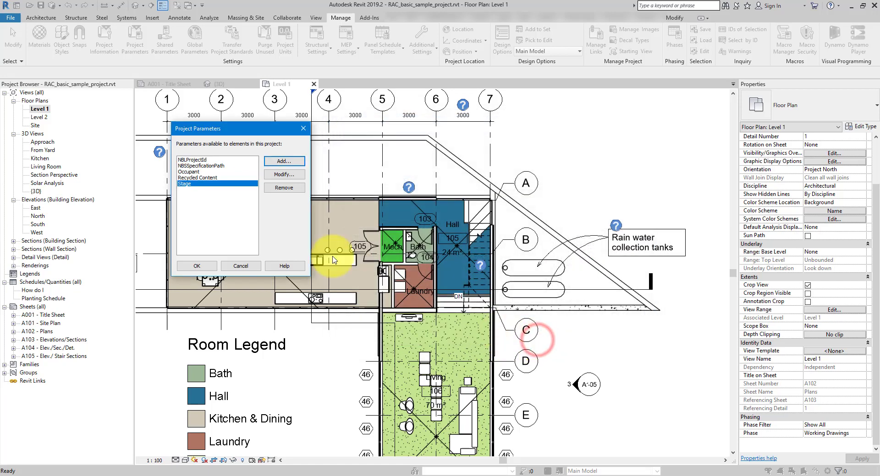
left_click(196, 267)
left_click(604, 159)
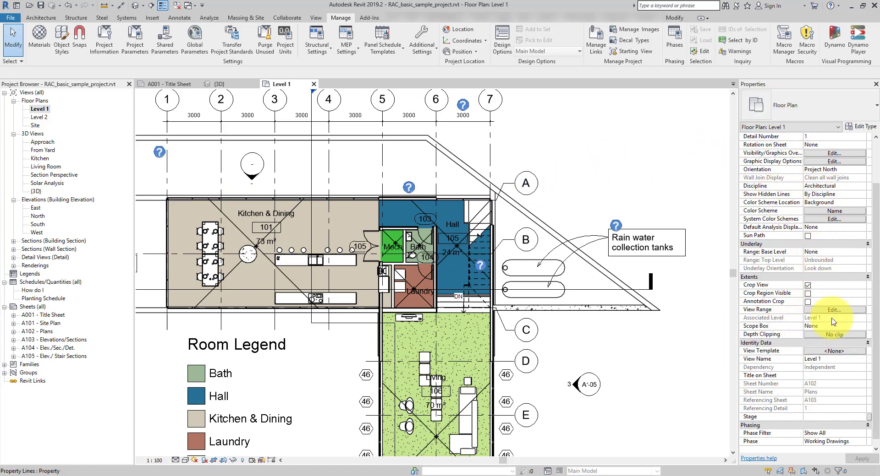
Enter 'Stage 1' in Level 1's Stage field, then open the Level 2 floor plan
scroll(781, 369, "down", 1)
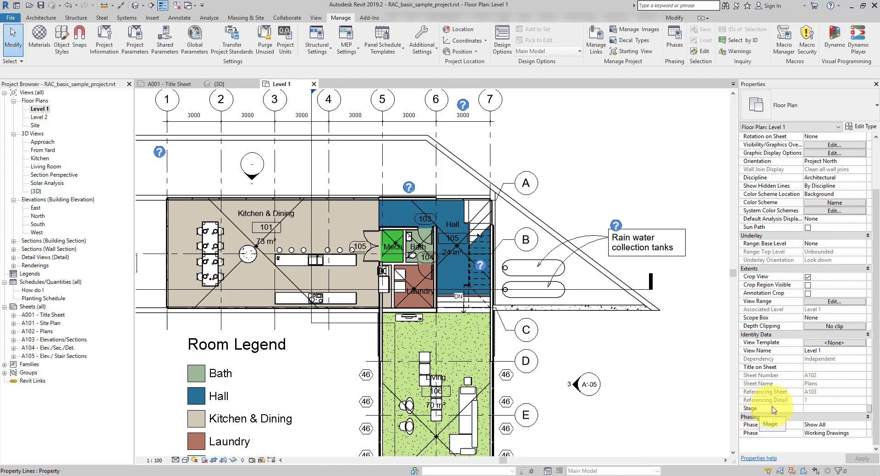
left_click(819, 410)
type("Stage")
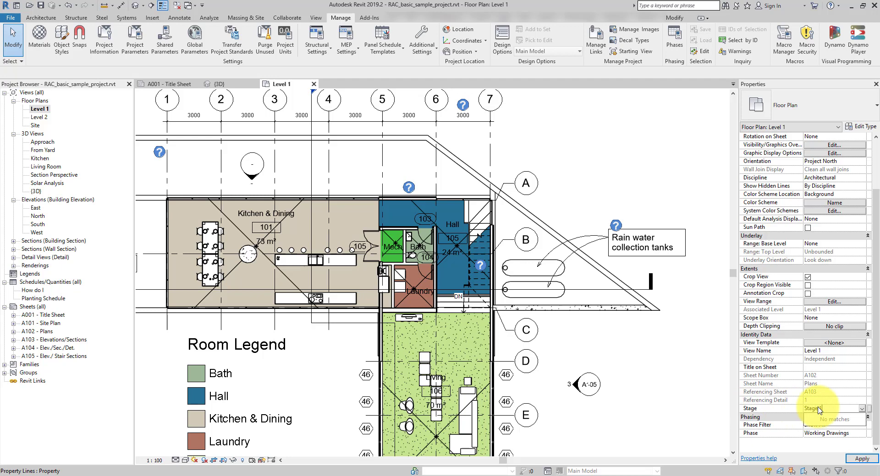
type(" 1")
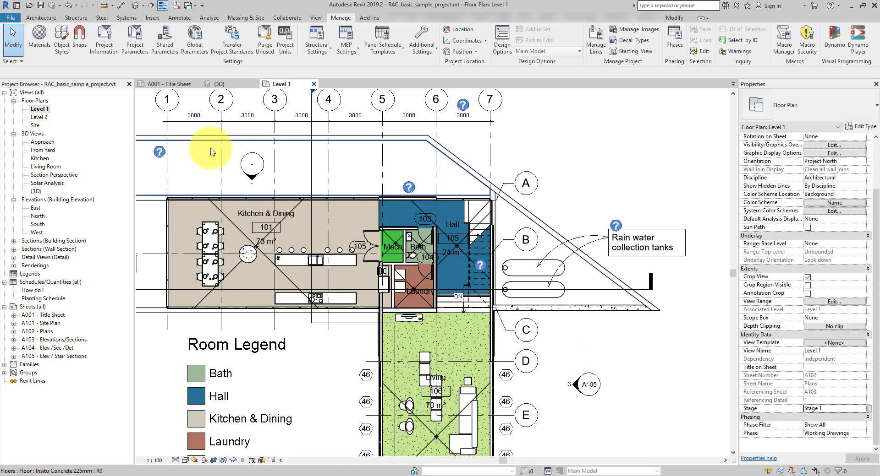
double_click(47, 117)
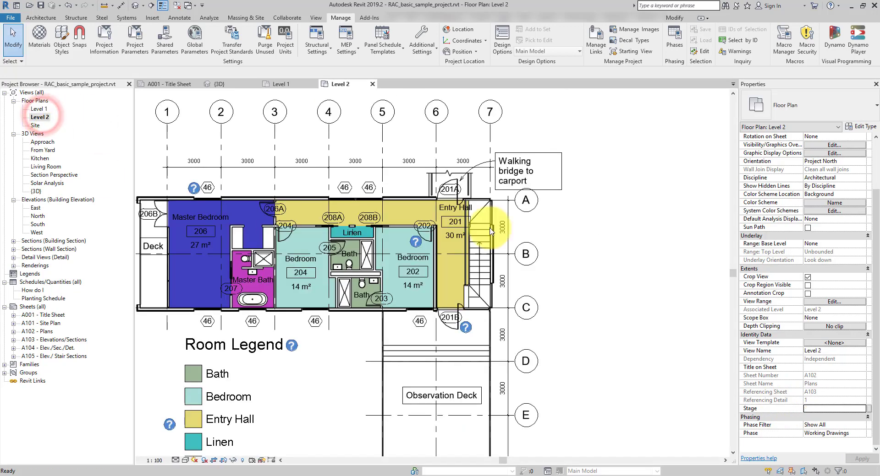
Set the Level 2 floor plan's Stage property to 'Stage 2' in Properties
left_click(624, 202)
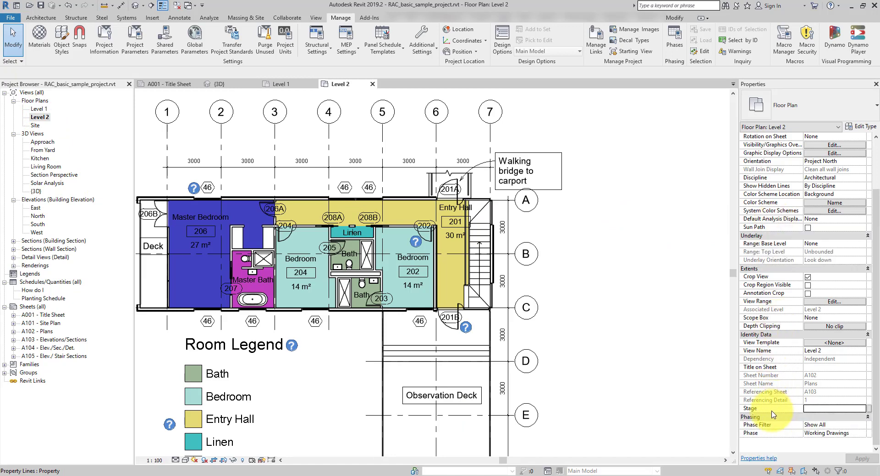
left_click(817, 408)
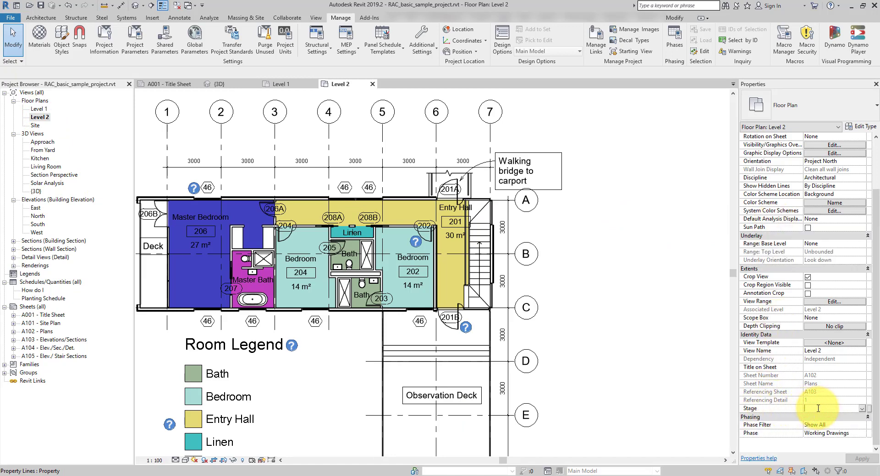
type("SA")
key("BackSpace")
key("BackSpace")
key("BackSpace")
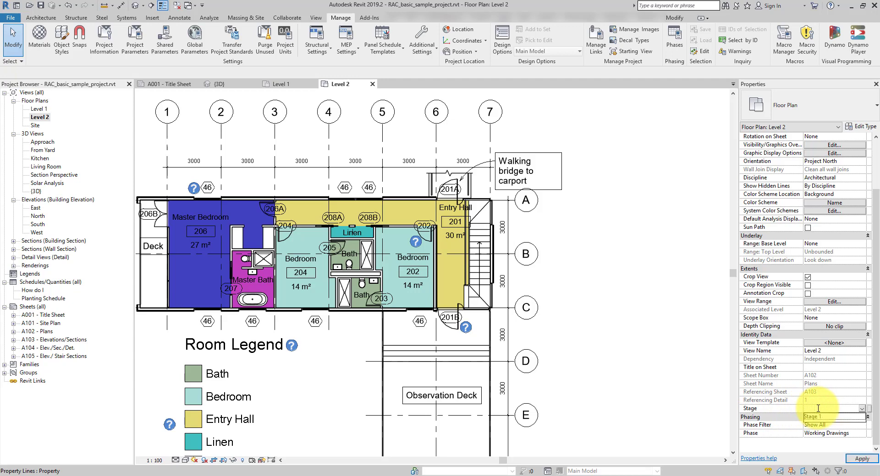
type("Stage 2")
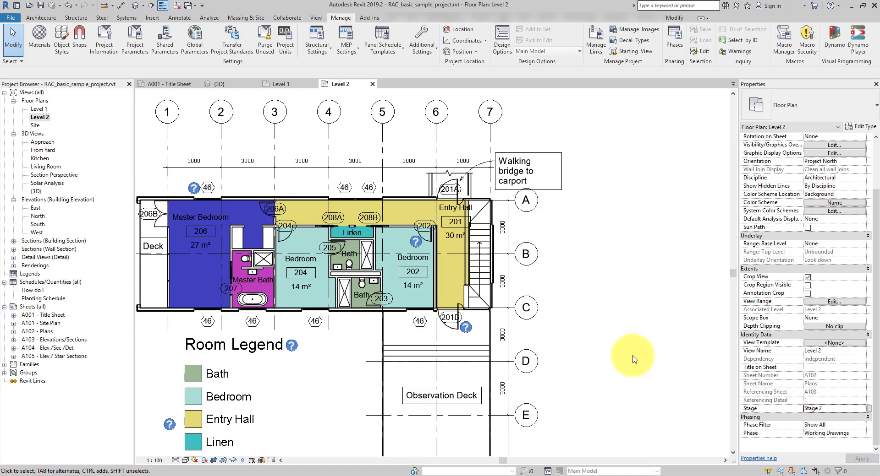
left_click(622, 250)
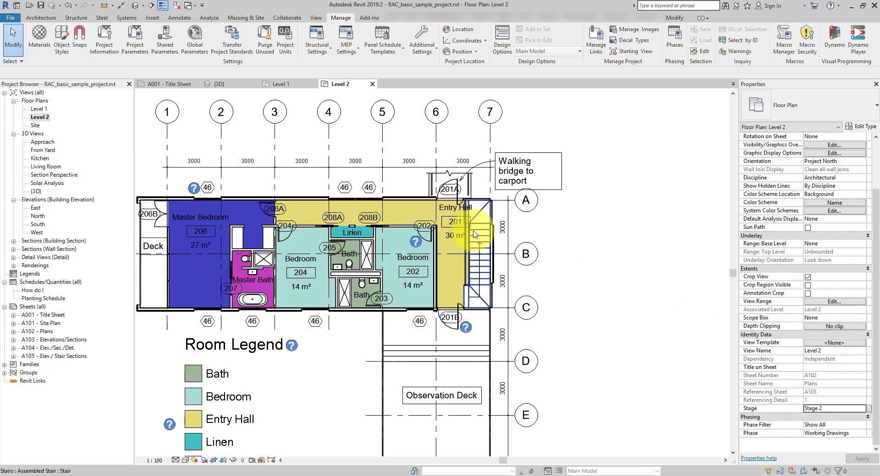
Open Browser Organization from Views (all), inspect the existing view schemes, and begin a new scheme
right_click(38, 94)
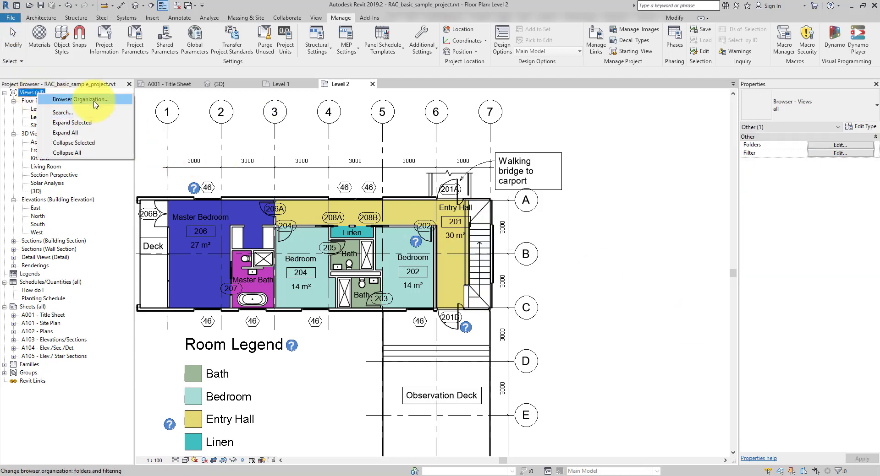
left_click(94, 102)
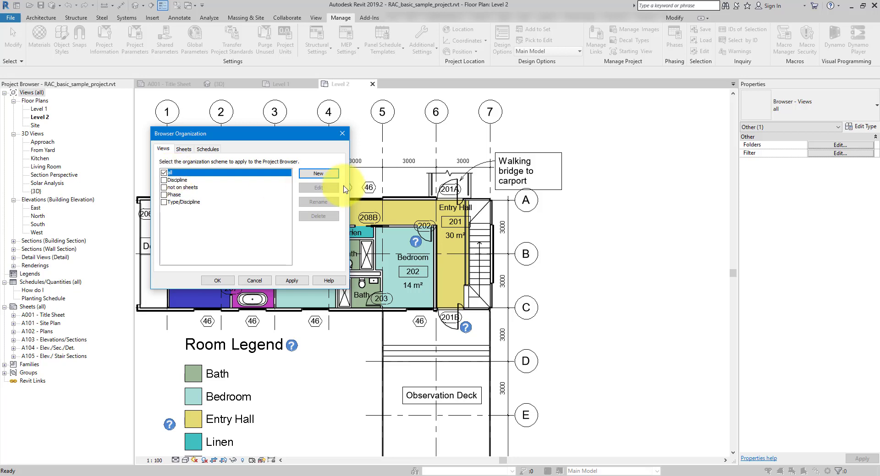
left_click(323, 189)
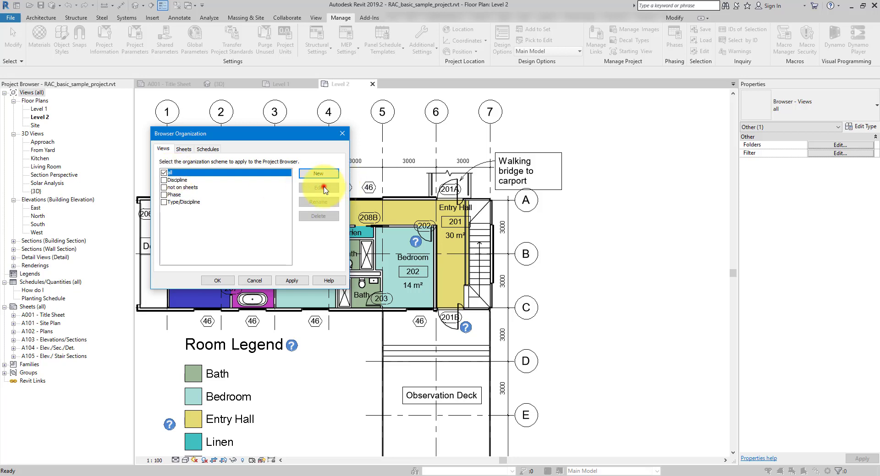
left_click(181, 181)
left_click(183, 188)
left_click(178, 195)
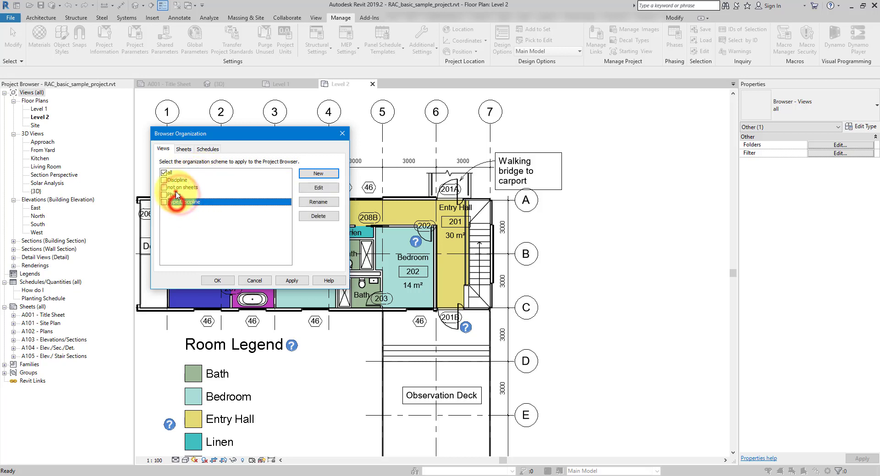
left_click(183, 187)
left_click(180, 180)
left_click(181, 194)
left_click(183, 202)
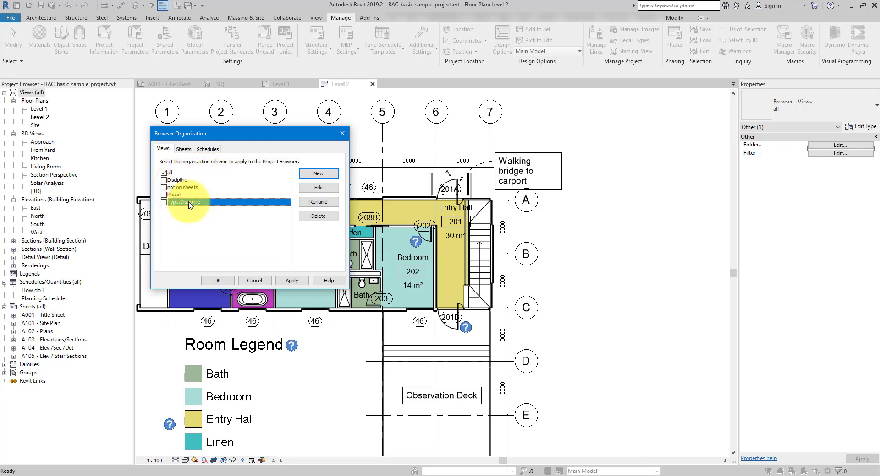
left_click(314, 174)
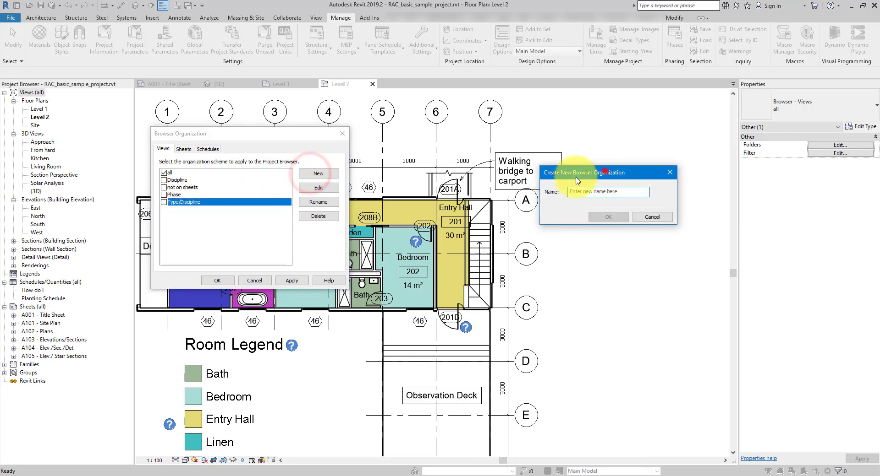
Name the new browser organization scheme 'RV Boost' and confirm it
left_click_drag(605, 172, 424, 187)
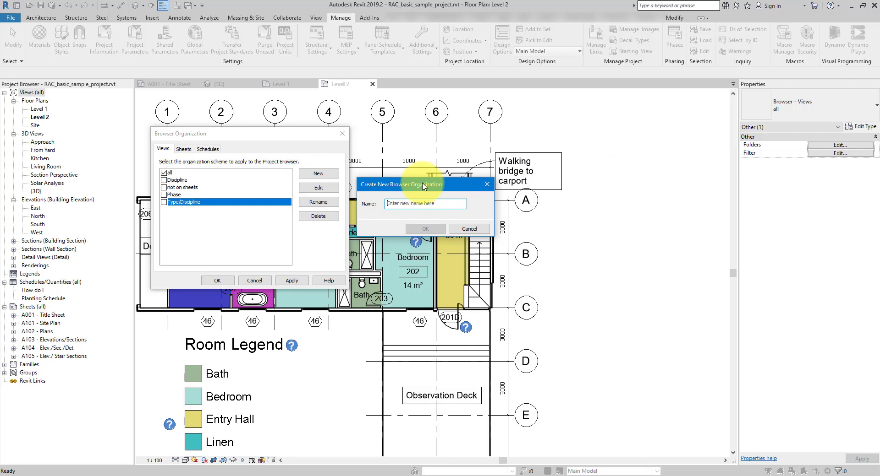
type("ABC")
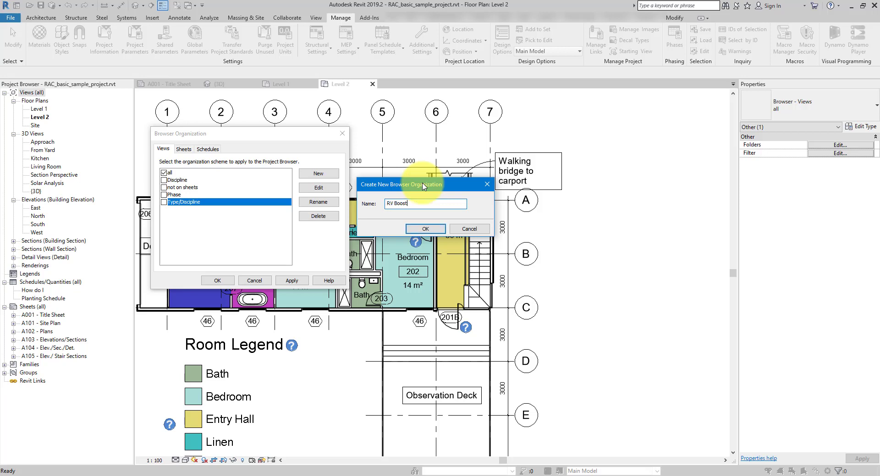
left_click(418, 228)
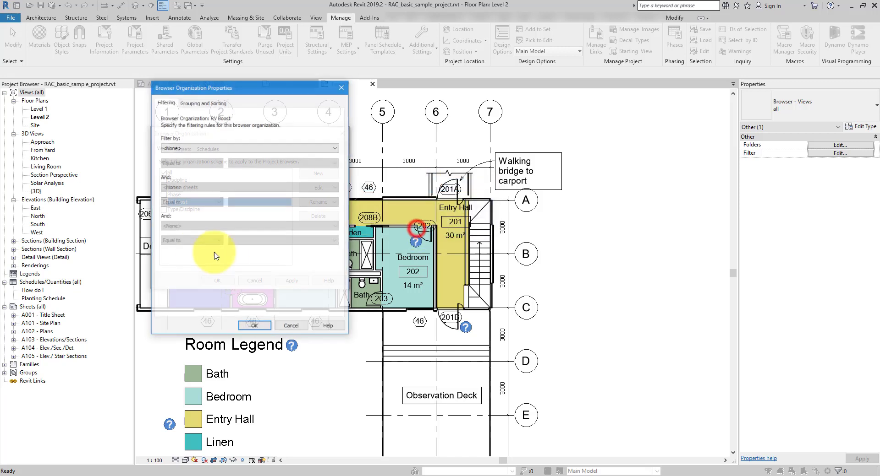
left_click_drag(207, 87, 410, 97)
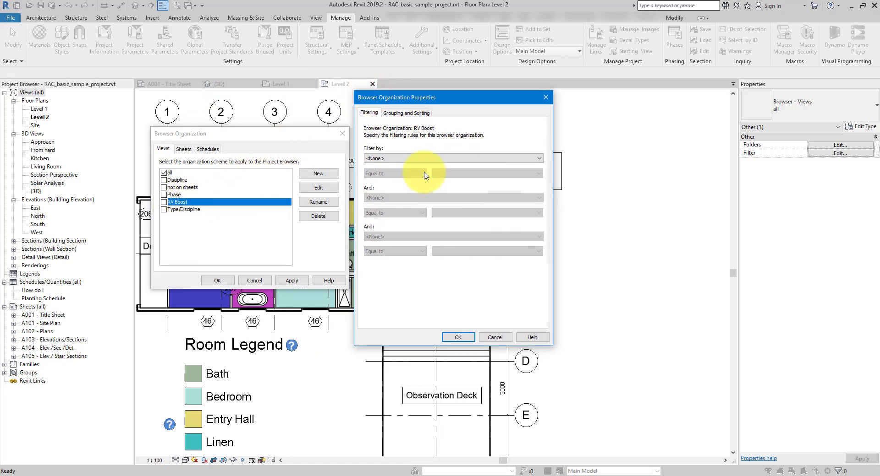
Set RV Boost's Group by field to Stage and close both organization dialogs
left_click(407, 113)
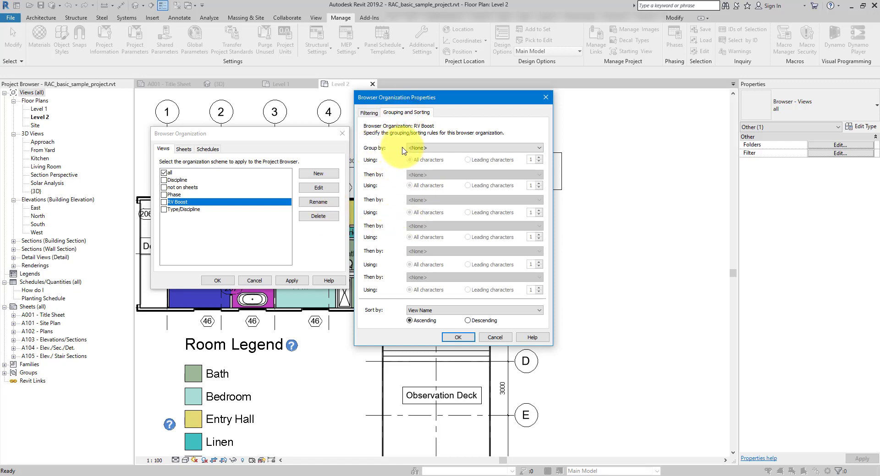
left_click(455, 149)
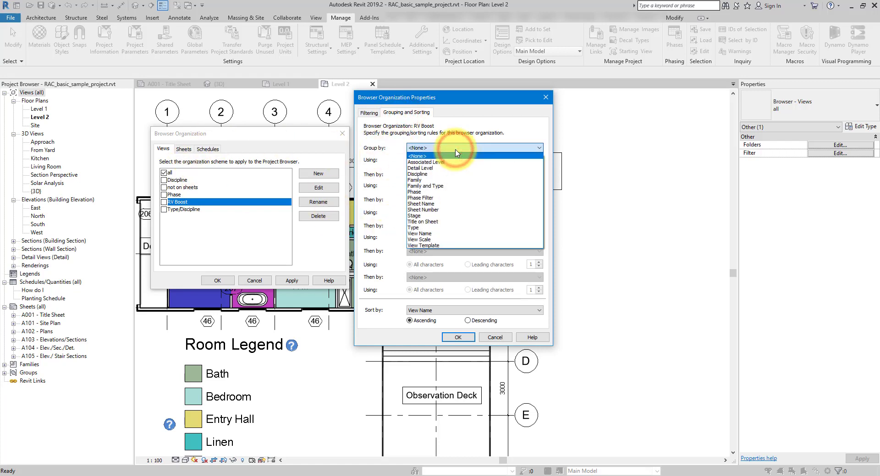
left_click(427, 216)
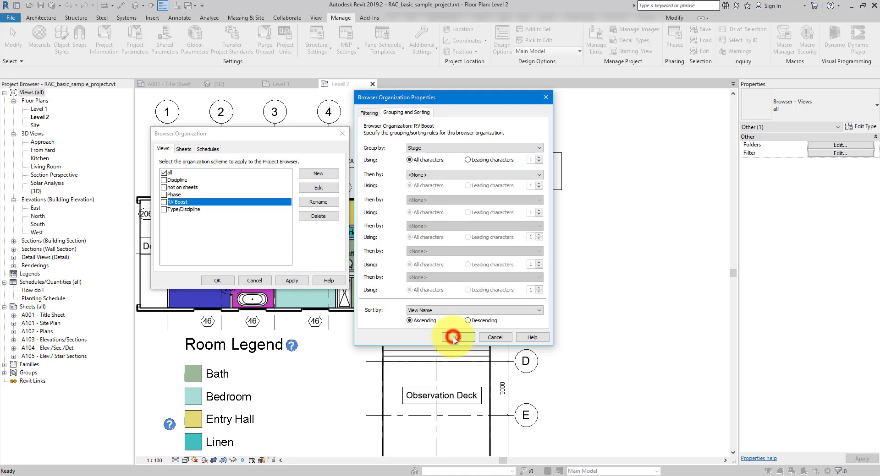
left_click(453, 338)
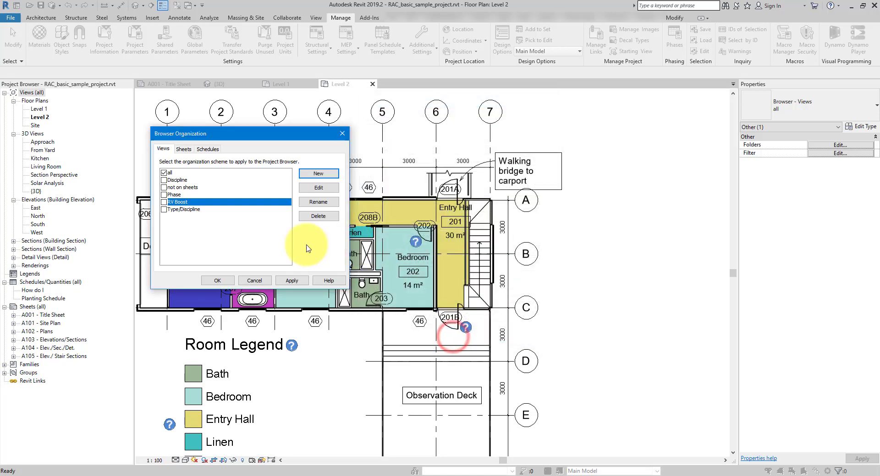
left_click(216, 280)
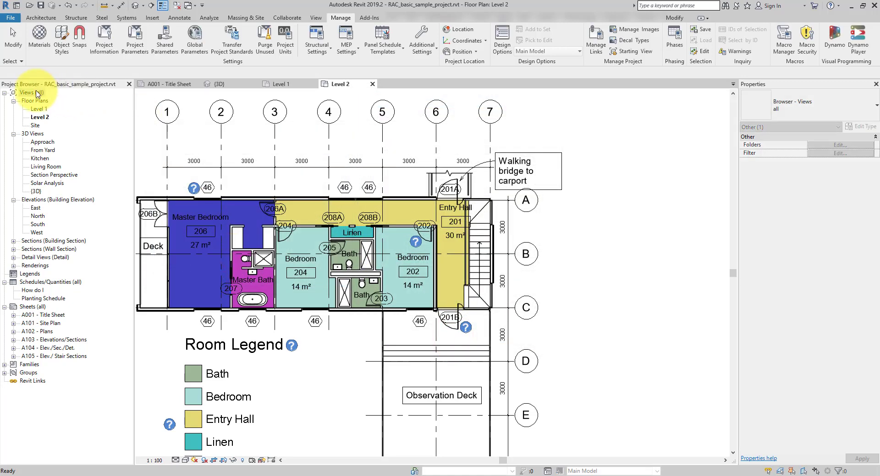
Make RV Boost the active Project Browser organization scheme
right_click(38, 94)
left_click(64, 101)
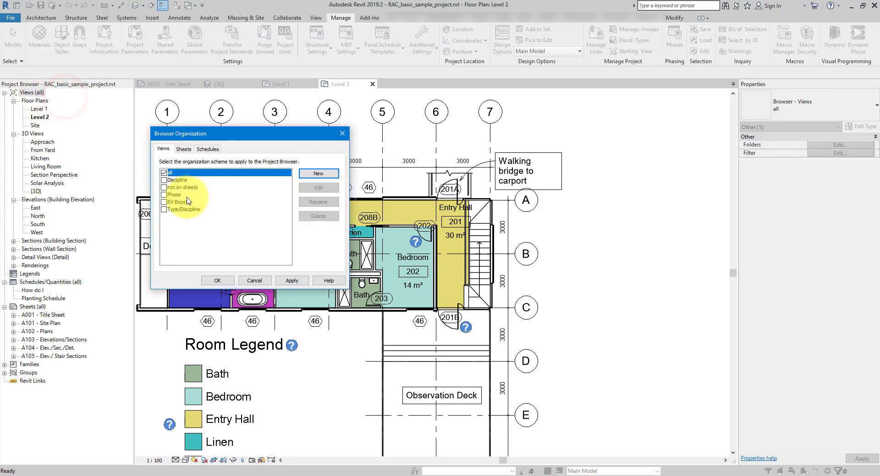
left_click(185, 202)
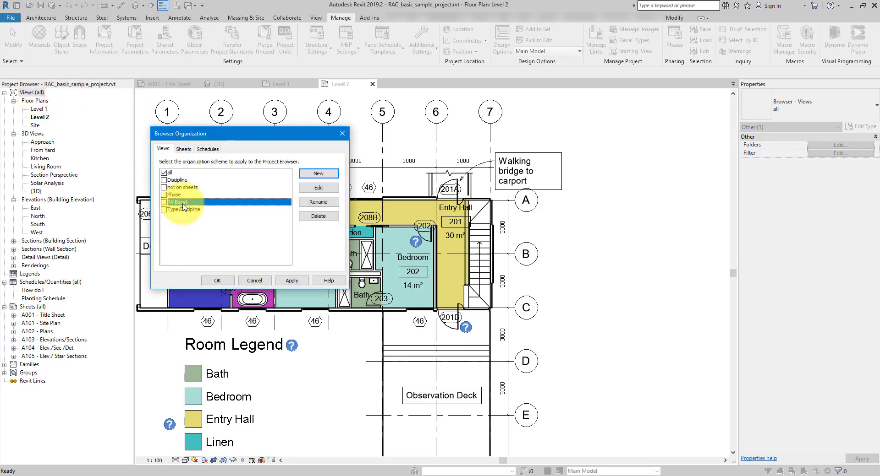
left_click(164, 202)
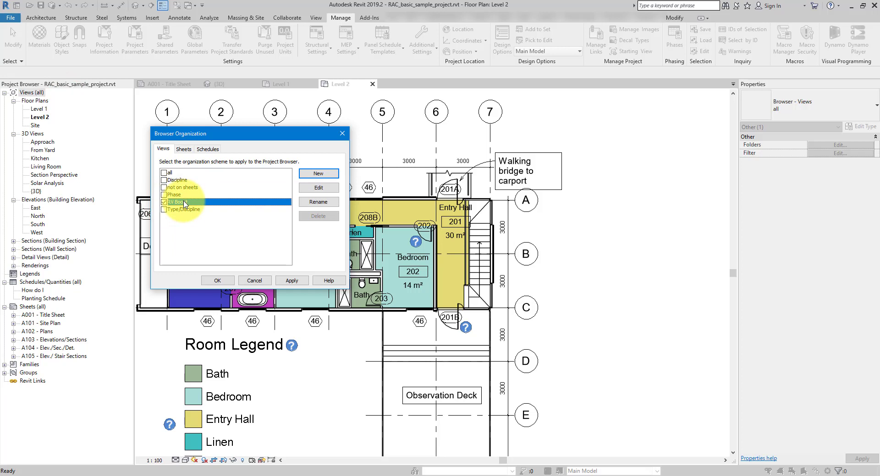
left_click(213, 279)
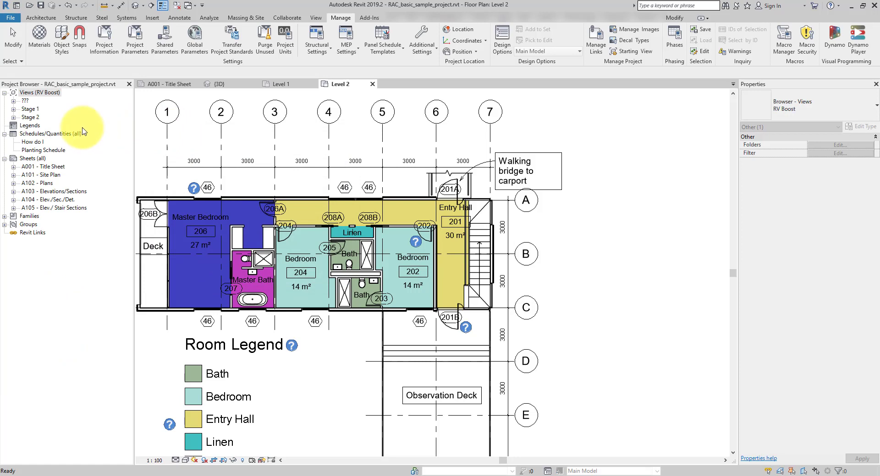
Expand Stage 1, open the Level 1 floor plan and check its Stage value
double_click(32, 111)
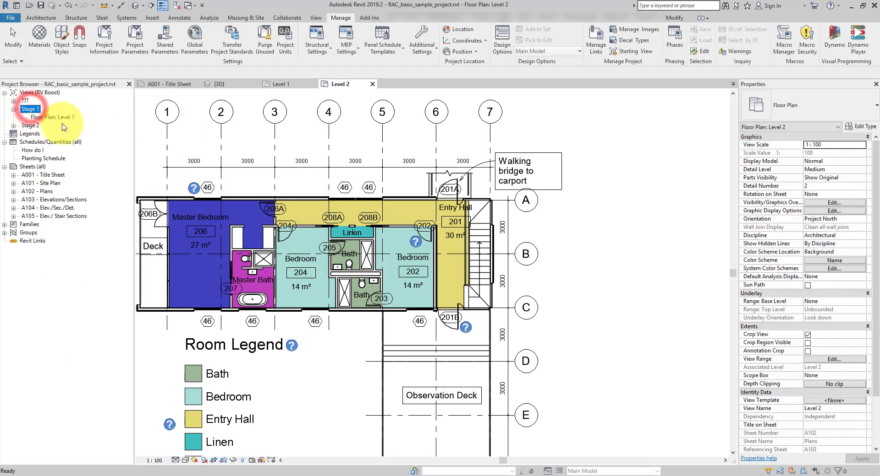
left_click(64, 117)
double_click(64, 118)
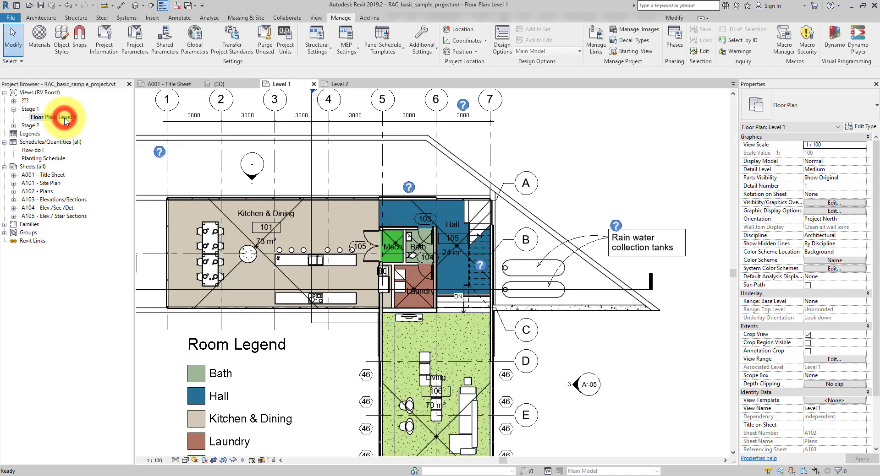
left_click(489, 138)
left_click(598, 173)
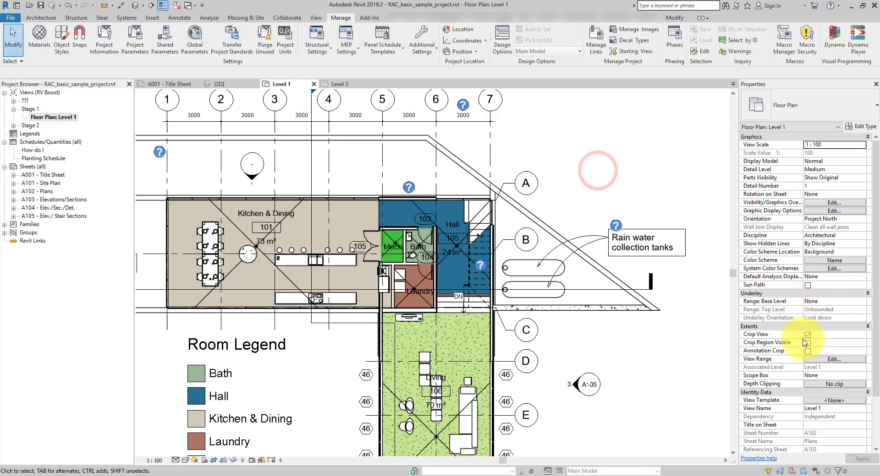
scroll(812, 418, "down", 3)
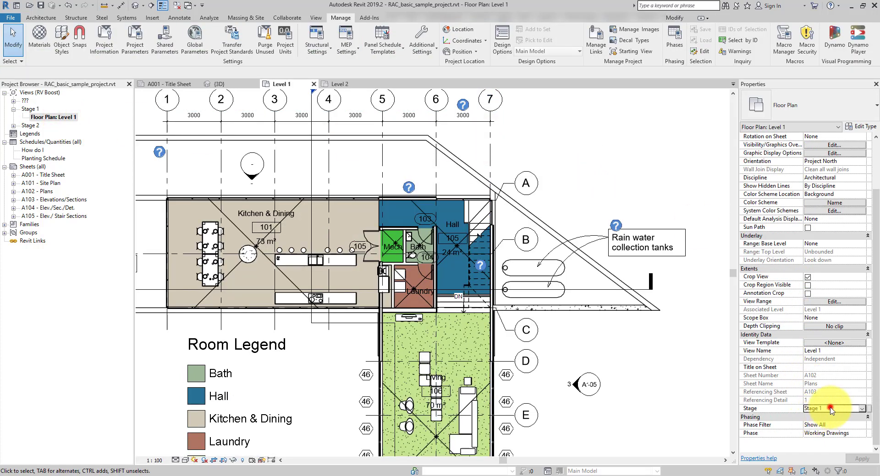
left_click(824, 408)
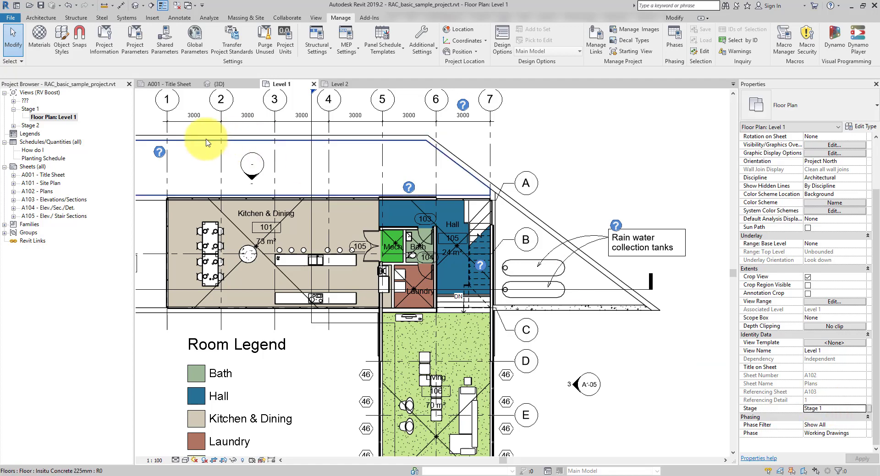
Expand Stage 2, open the Level 2 floor plan and check its Stage value
double_click(32, 126)
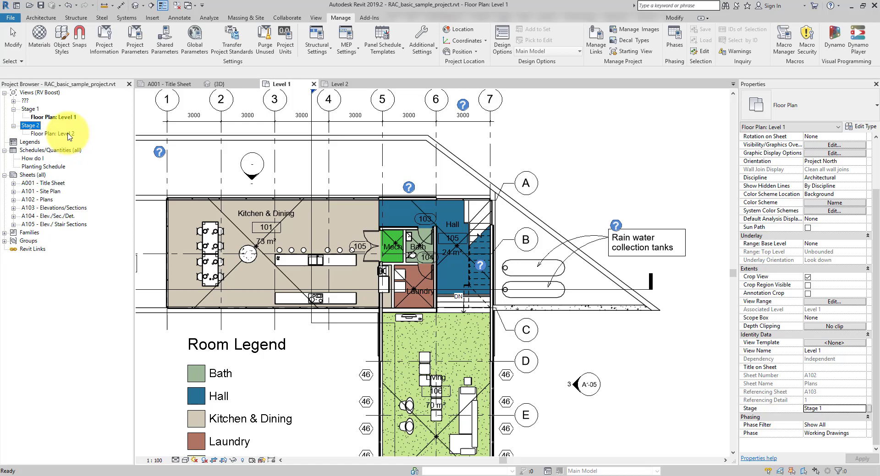
double_click(67, 134)
left_click(604, 253)
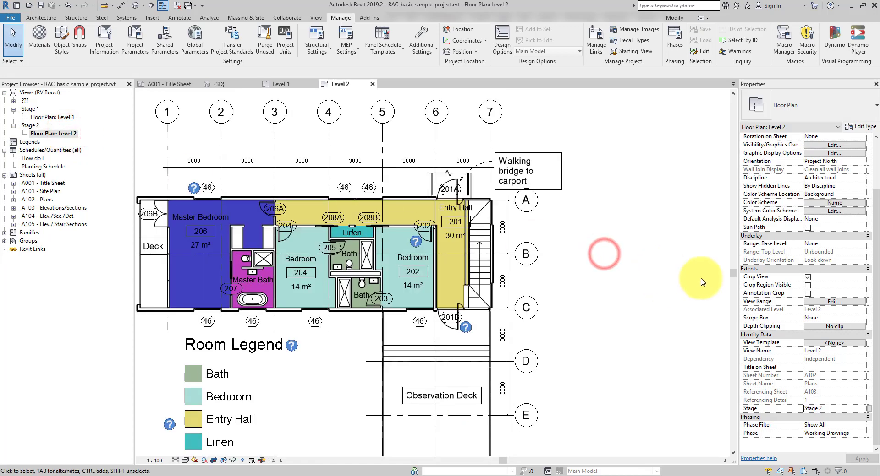
left_click(769, 409)
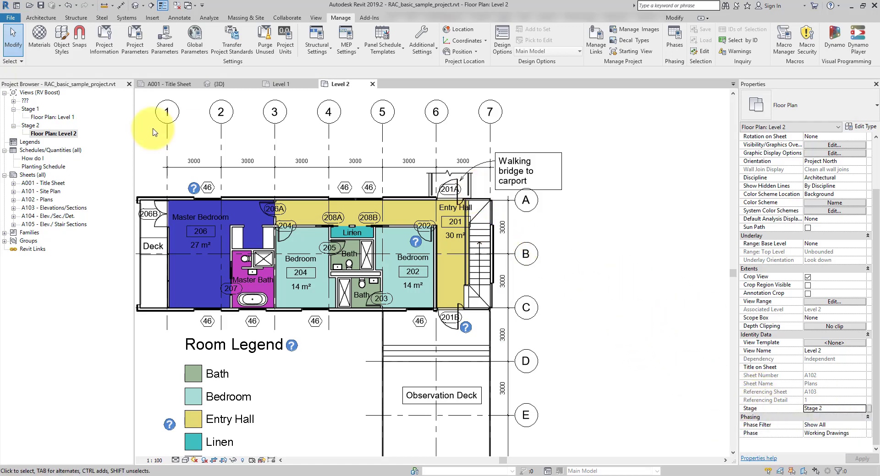
Open the Approach 3D view from the ??? group and set its Stage to Stage 1
double_click(24, 101)
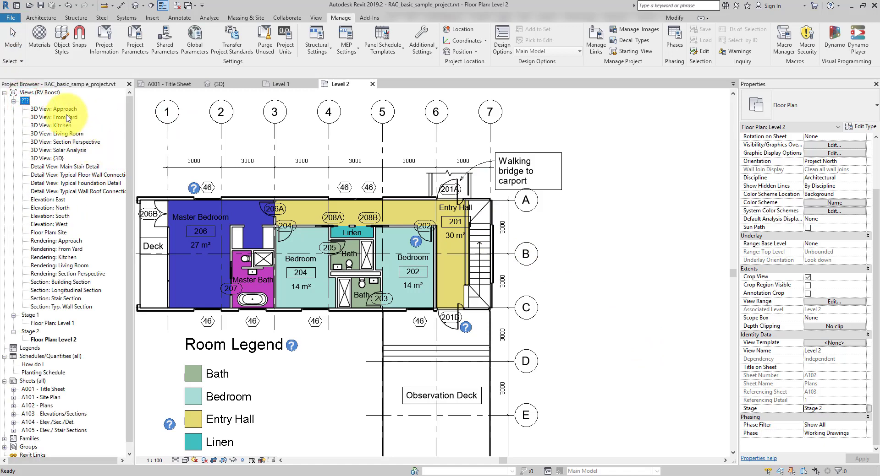
double_click(44, 109)
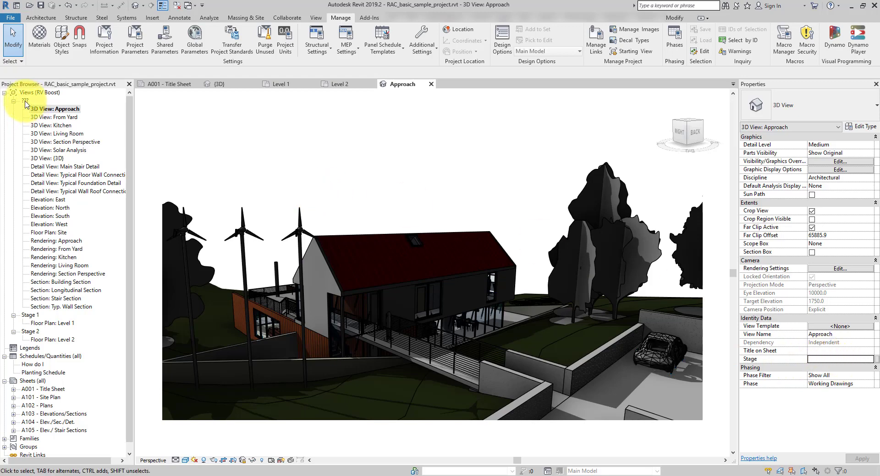
left_click(825, 361)
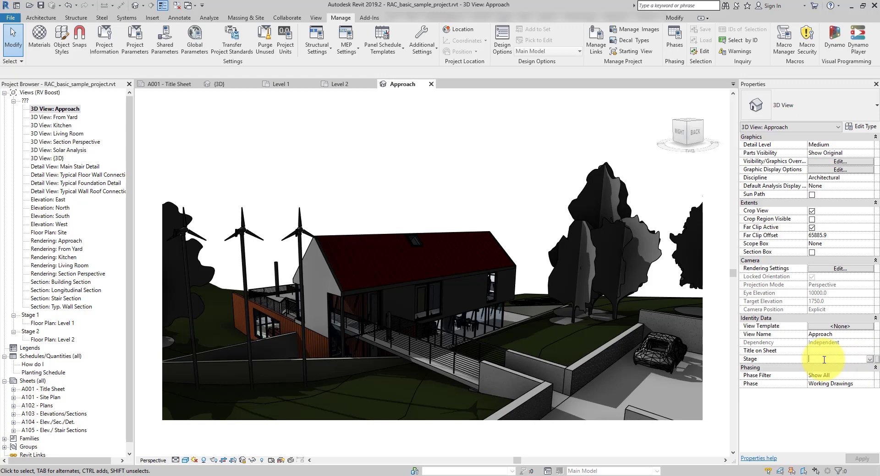
left_click(870, 360)
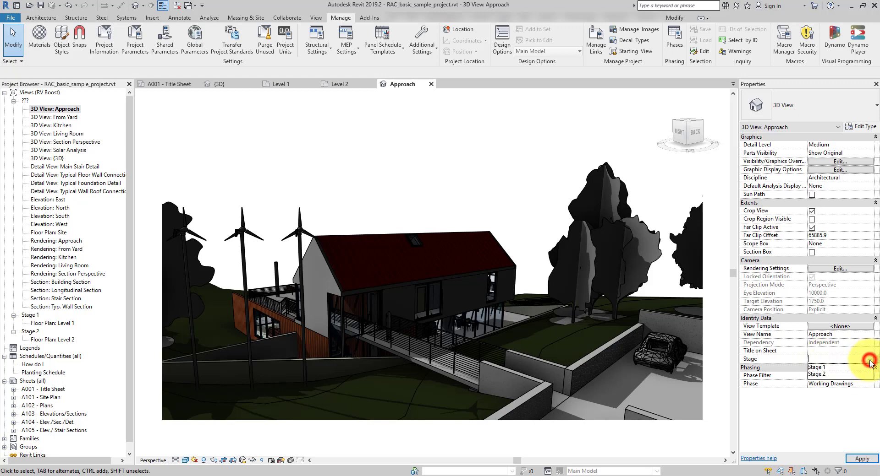
left_click(820, 368)
left_click(857, 458)
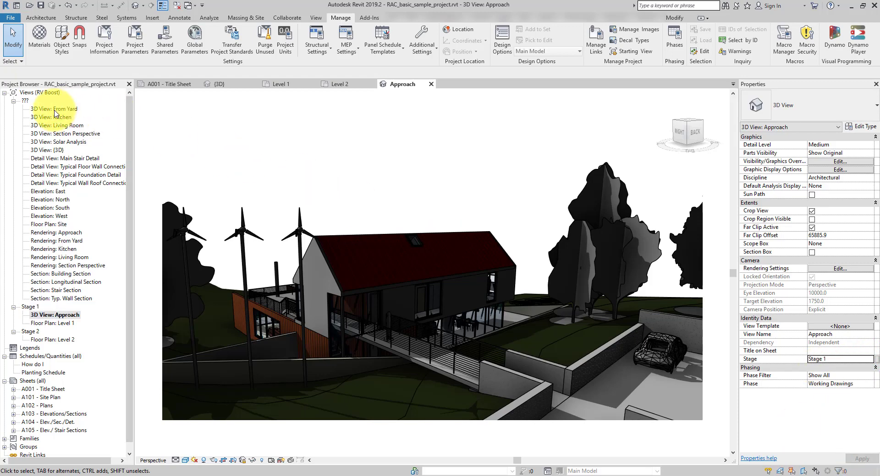
Check in the Project Browser that Approach now sits under Stage 1
left_click(28, 100)
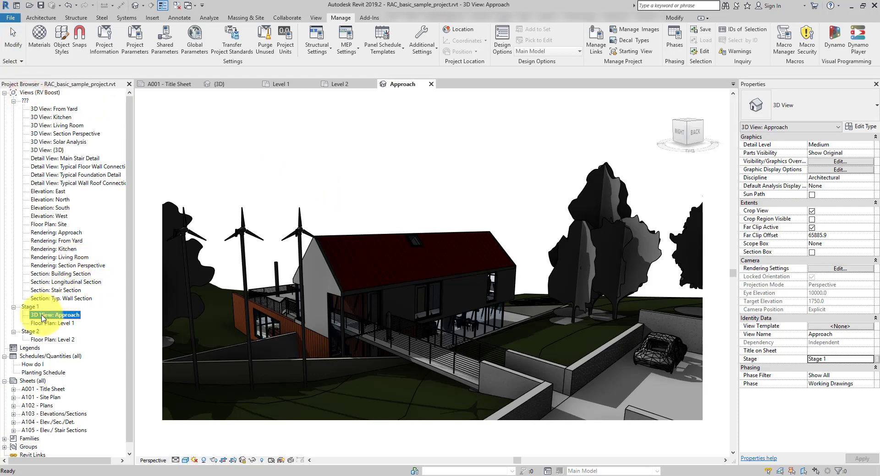
left_click(31, 308)
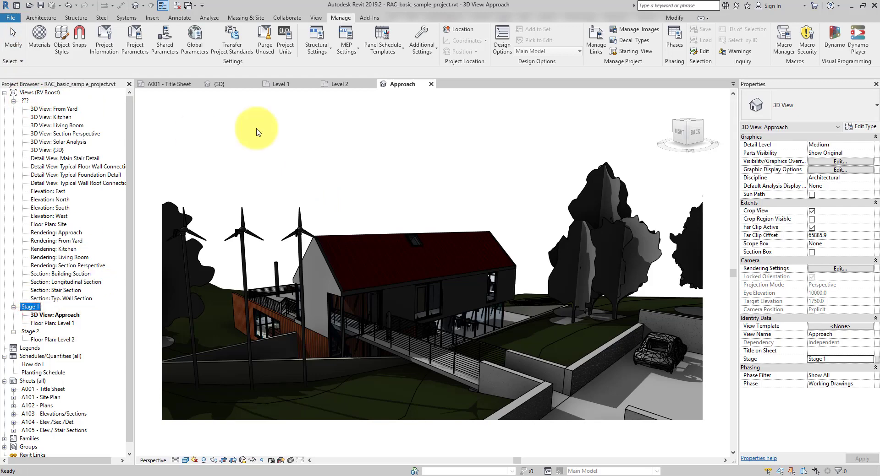
left_click(273, 127)
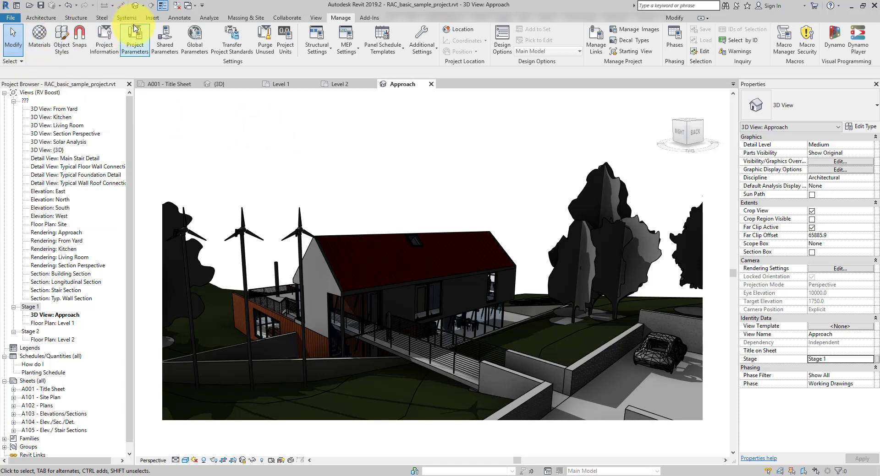
Open Manage > Project Parameters and begin adding a new parameter beside Stage
left_click(340, 17)
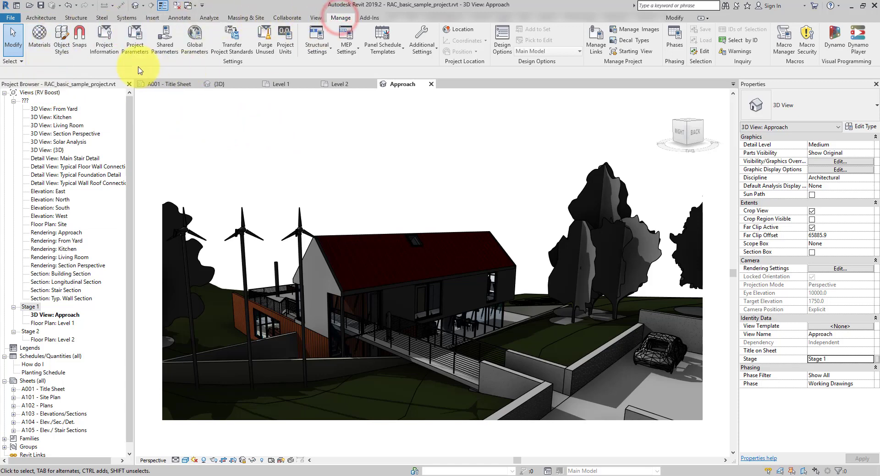
left_click(134, 50)
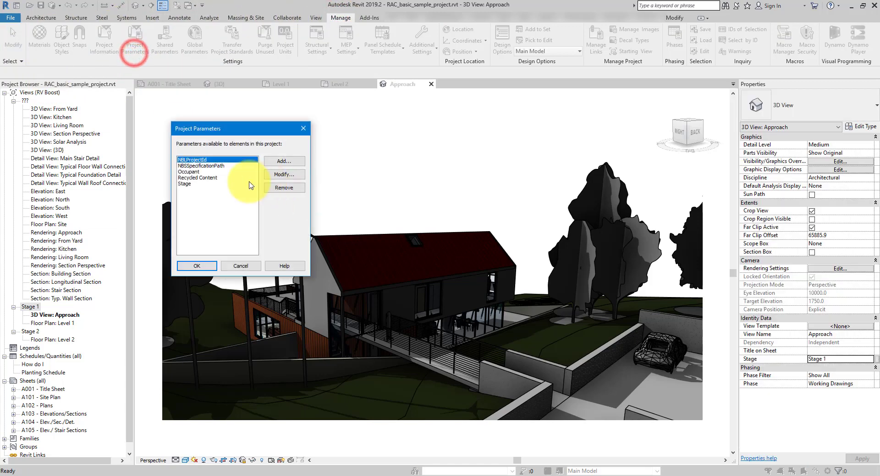
left_click(187, 183)
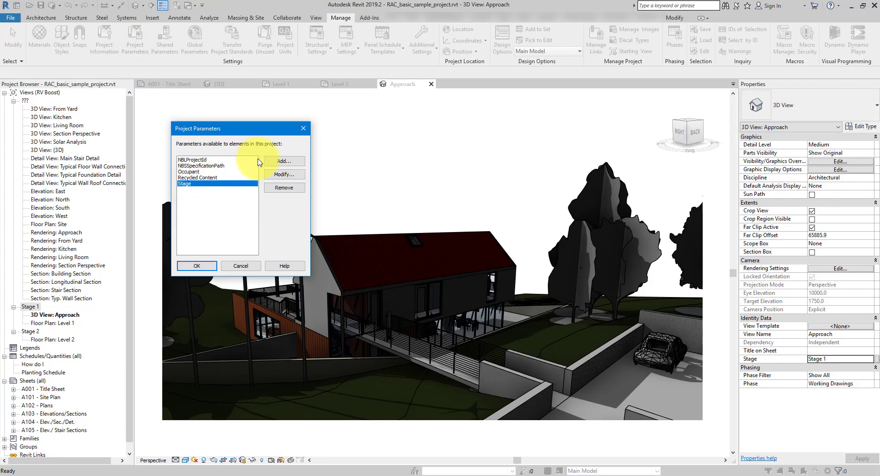
left_click(279, 161)
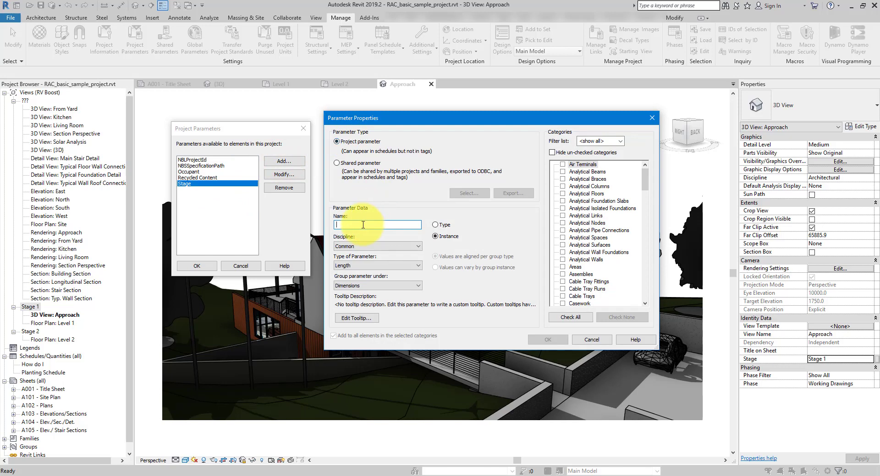
Define a Text parameter named Block for Views, grouped under Identity Data, and confirm
left_click(362, 225)
type("Block")
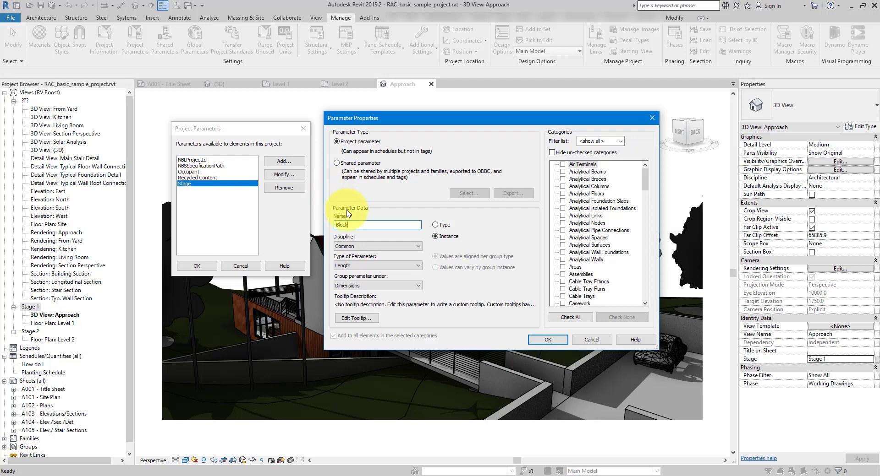
left_click(595, 230)
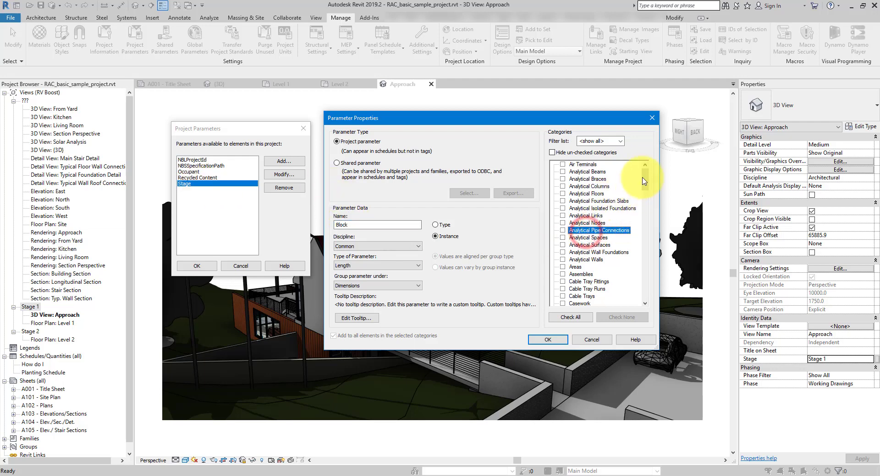
left_click_drag(646, 184, 646, 293)
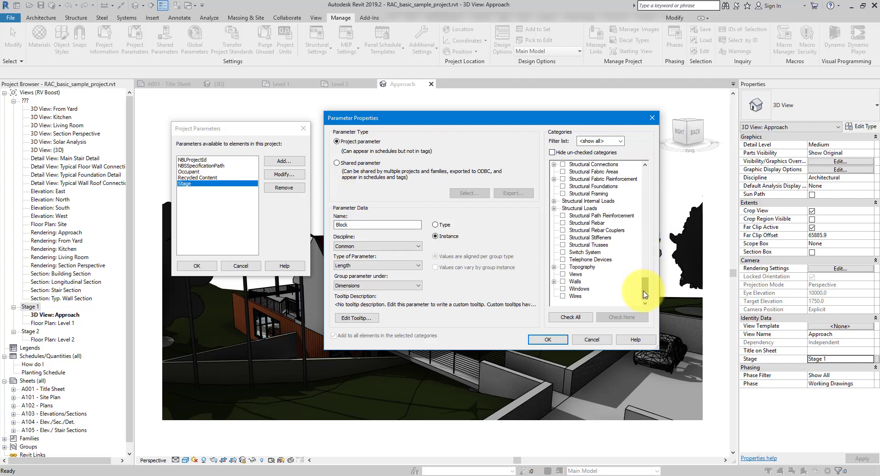
left_click(564, 274)
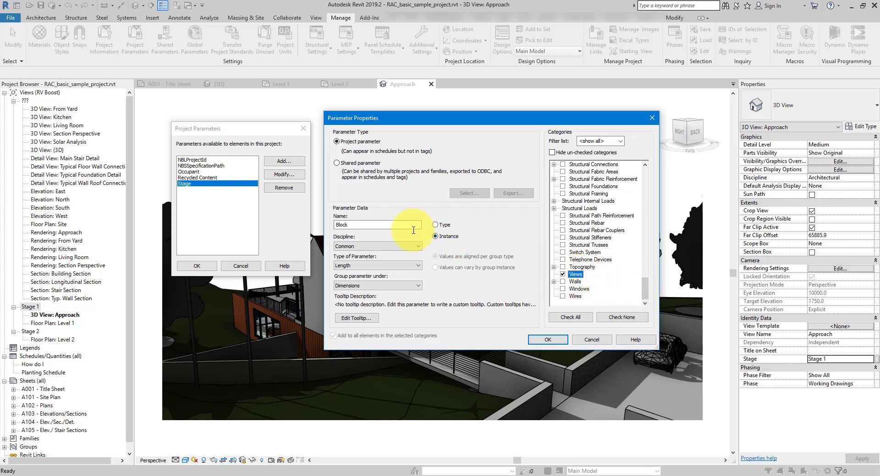
left_click(374, 265)
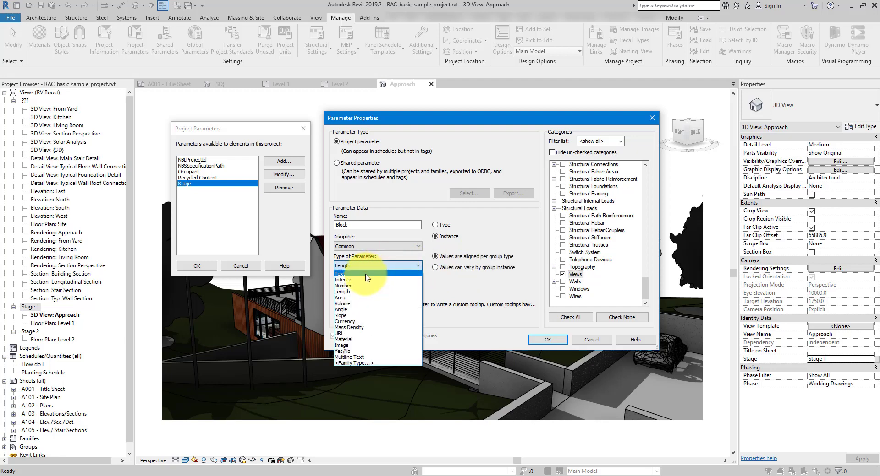
left_click(366, 275)
left_click(375, 286)
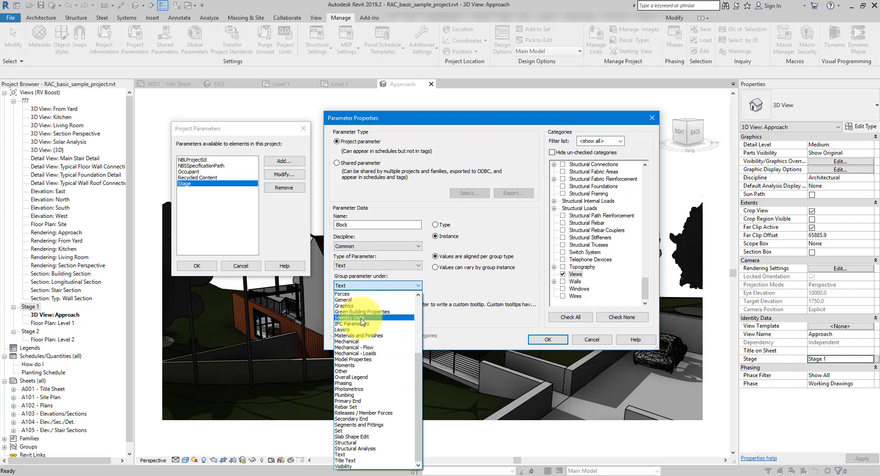
left_click(362, 320)
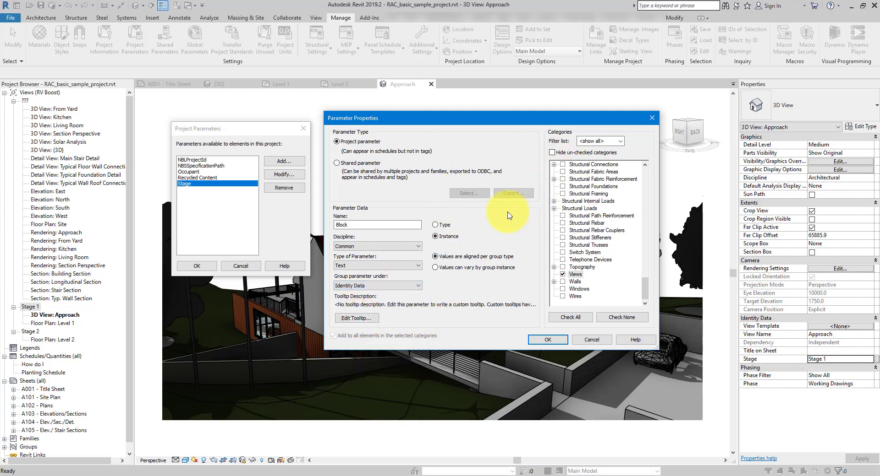
left_click(547, 341)
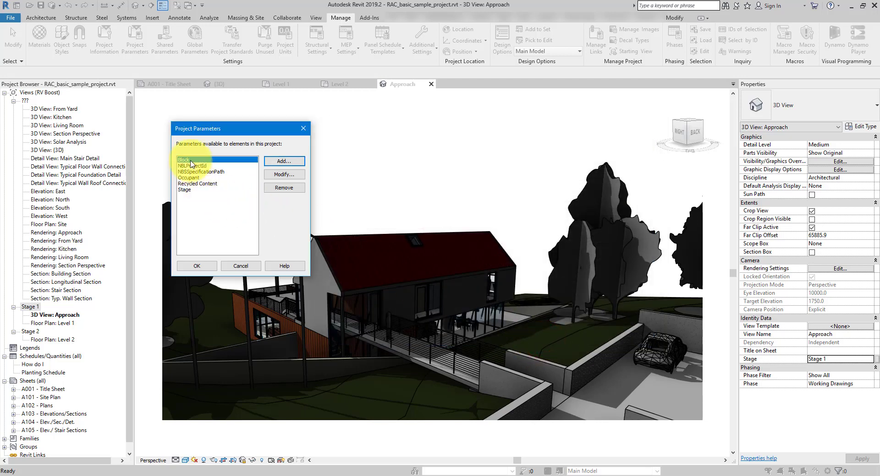
left_click(196, 267)
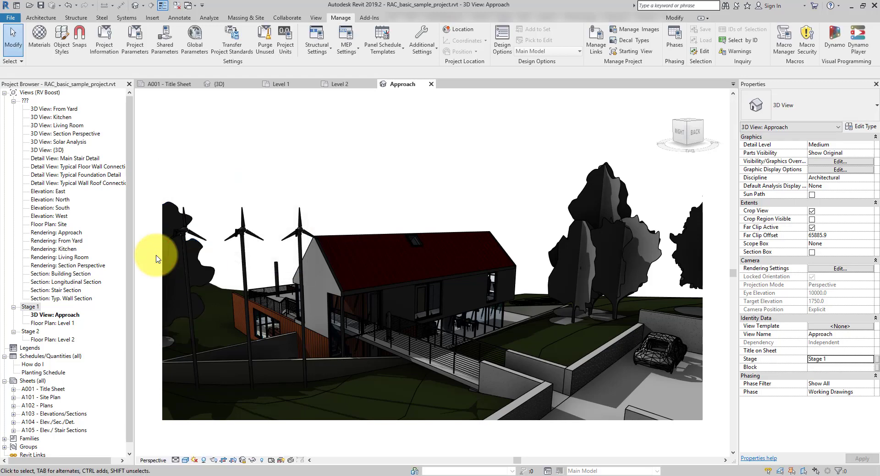
Open the Level 1 floor plan and set its Block value to Block 1
double_click(63, 323)
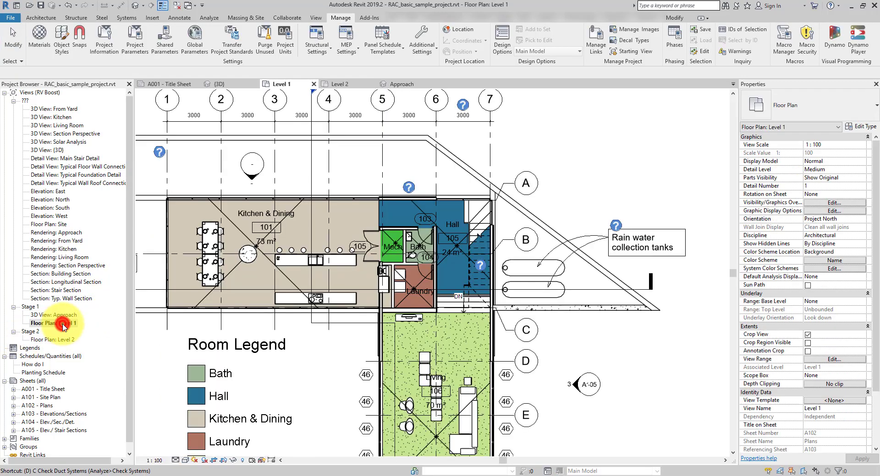
scroll(789, 378, "down", 3)
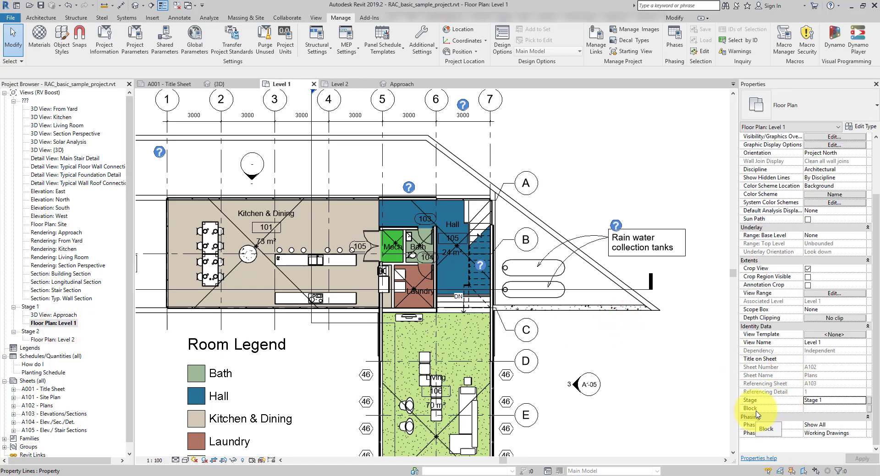
left_click(818, 409)
type("Block")
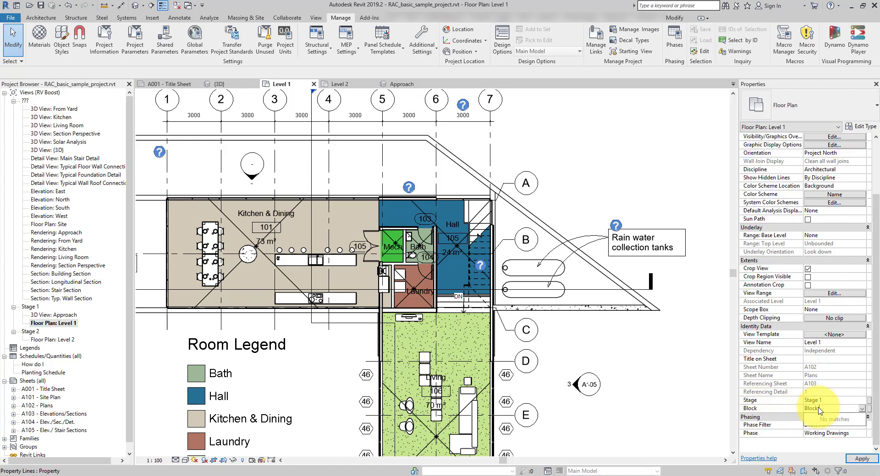
key("Return")
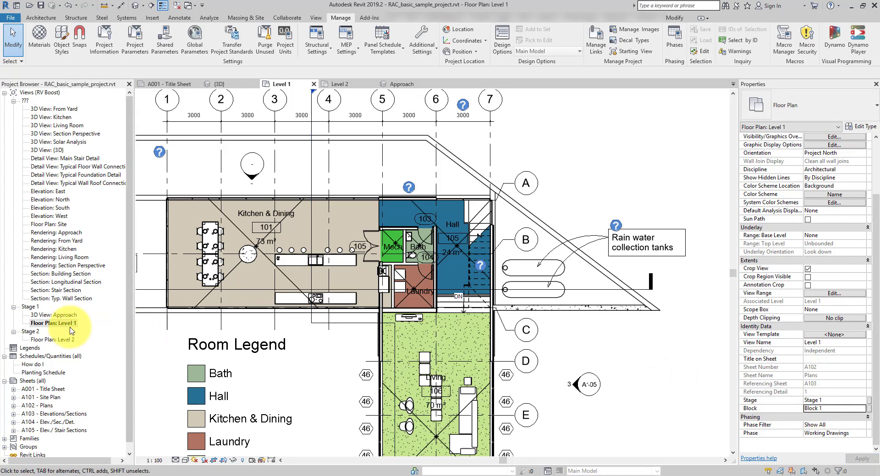
Open the Approach 3D view and enter Block 2 as its Block value
double_click(51, 315)
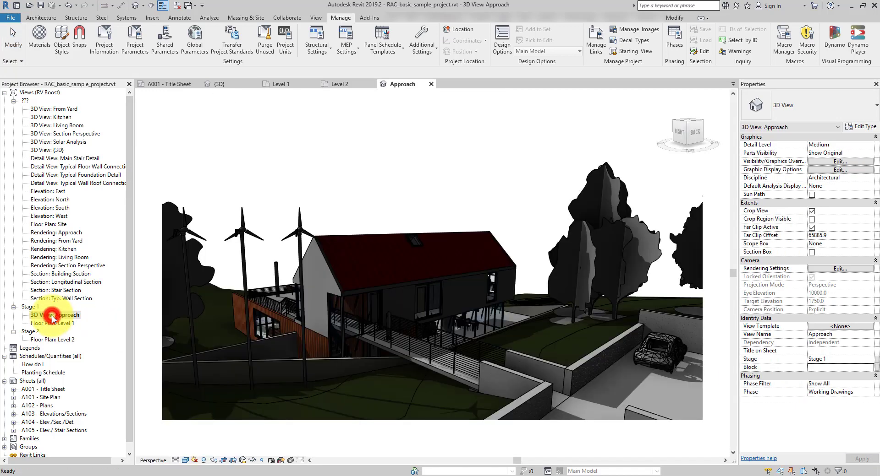
left_click(826, 367)
type("Bl")
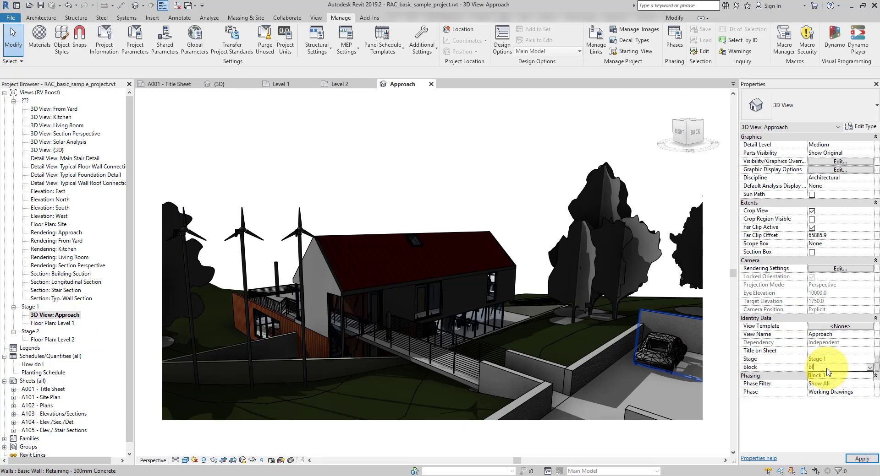
type("ock 2")
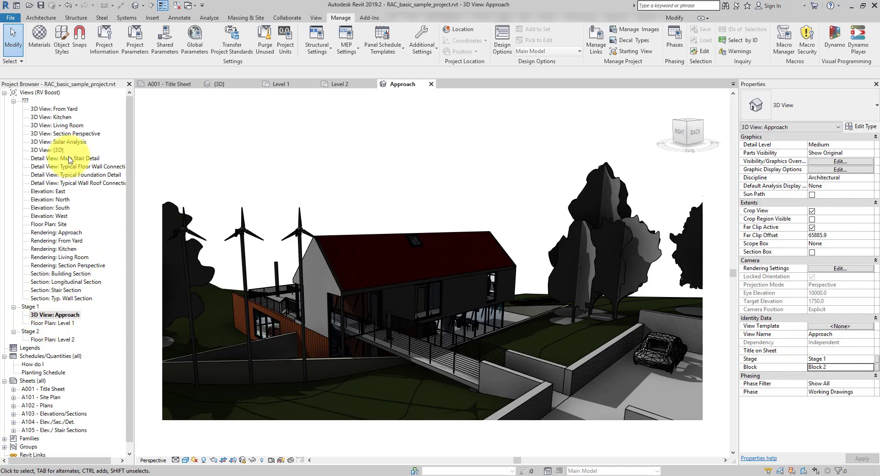
Edit the RV Boost scheme to group by Stage, then by Block, and apply it
right_click(52, 93)
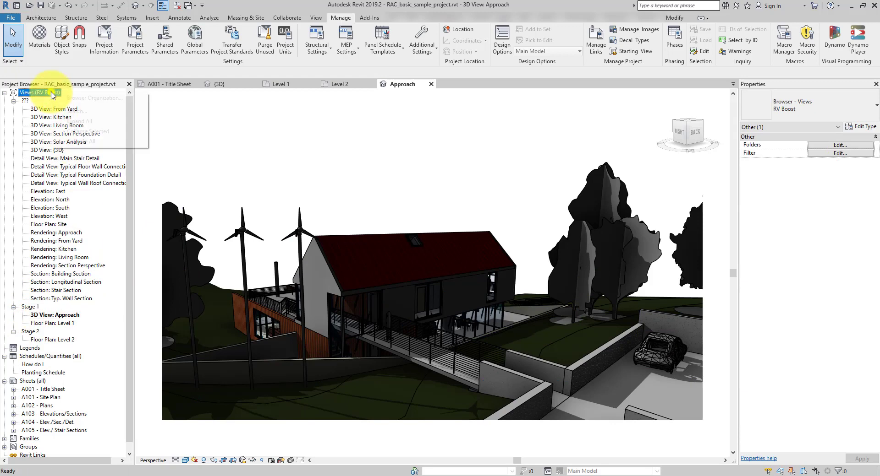
left_click(133, 100)
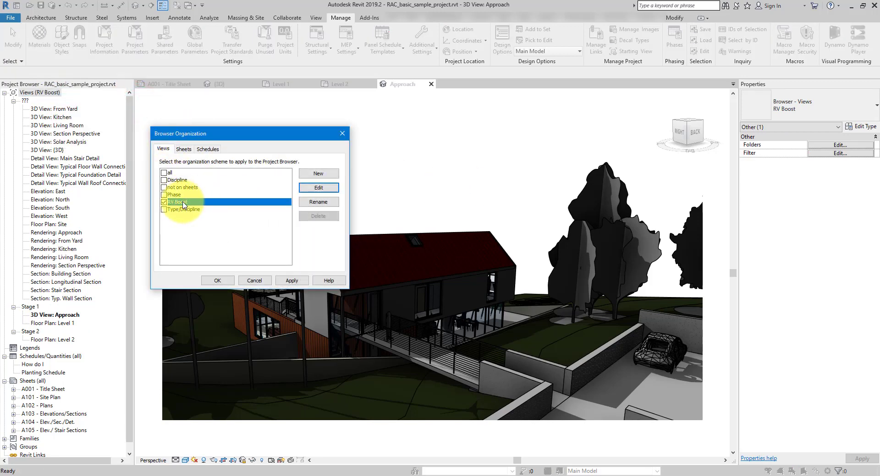
left_click(319, 188)
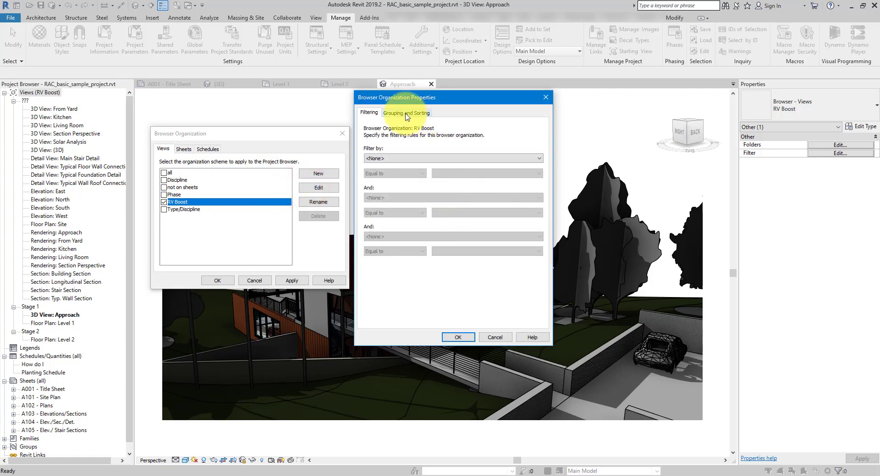
left_click(406, 114)
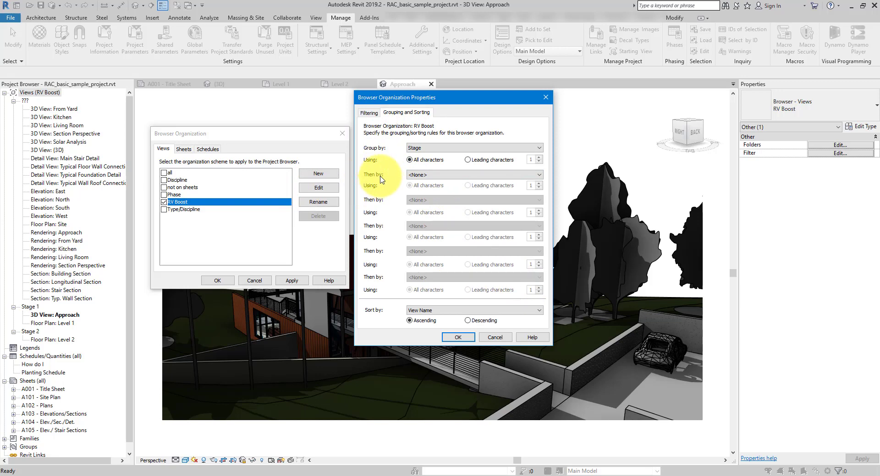
left_click(483, 176)
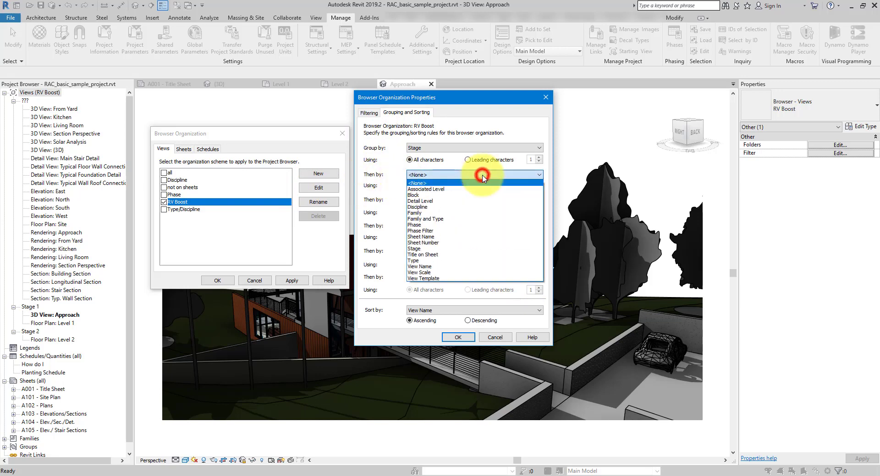
left_click(421, 196)
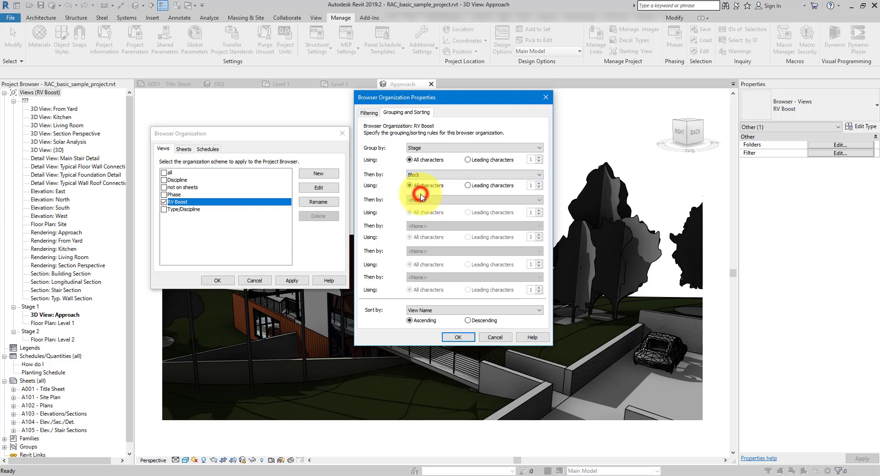
left_click(464, 338)
left_click(215, 280)
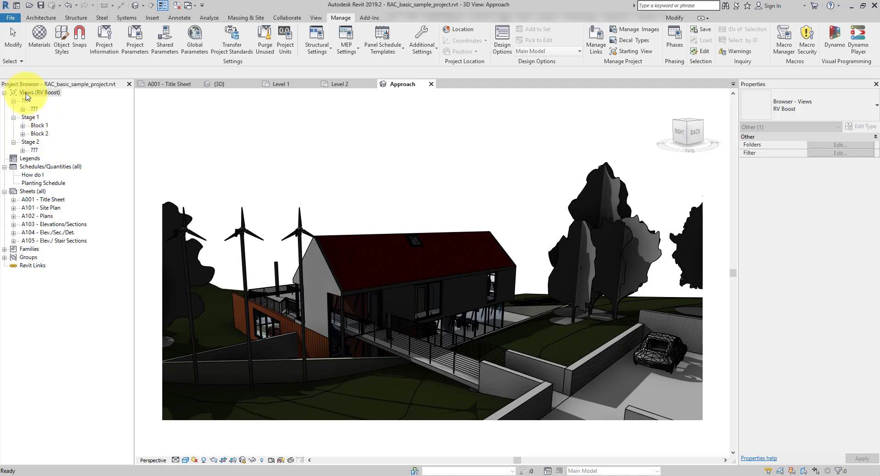
Expand Block 1 and Block 2 under Stage 1, open Level 1, and close the A001 - Title Sheet tab
left_click(28, 118)
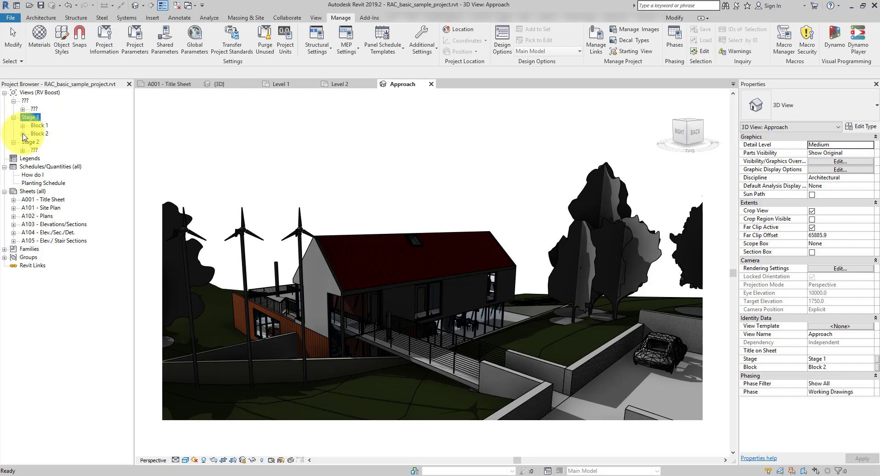
left_click(22, 134)
left_click(22, 126)
left_click(38, 125)
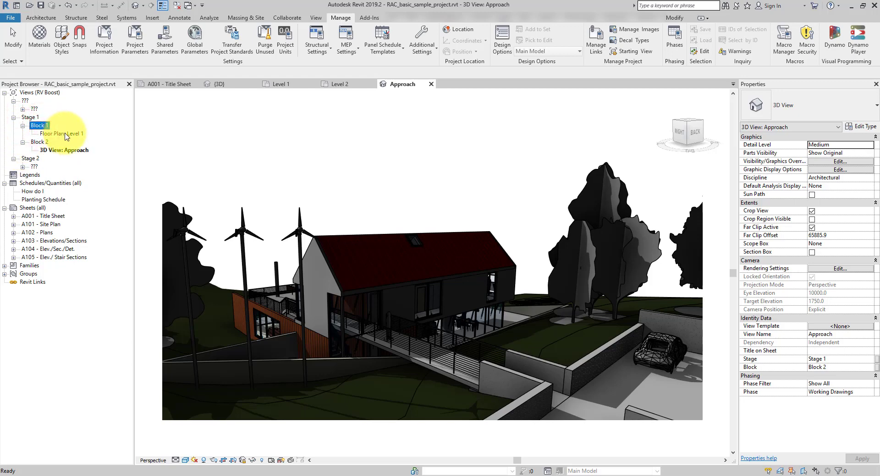
left_click(64, 135)
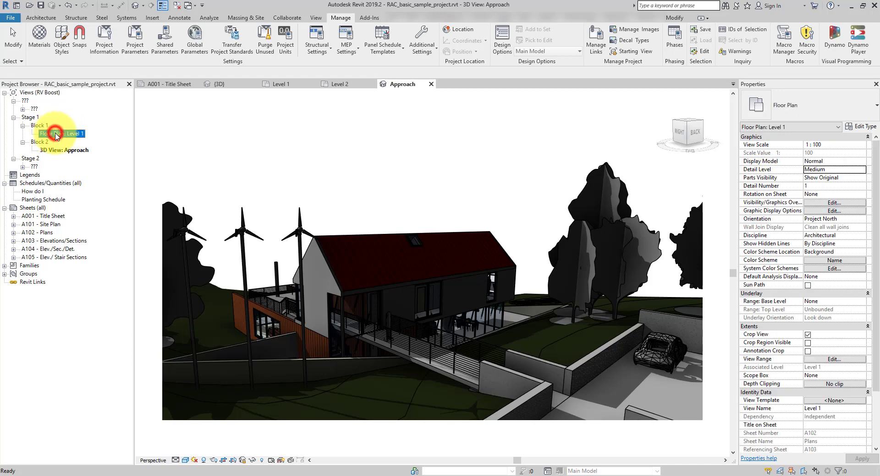
double_click(59, 134)
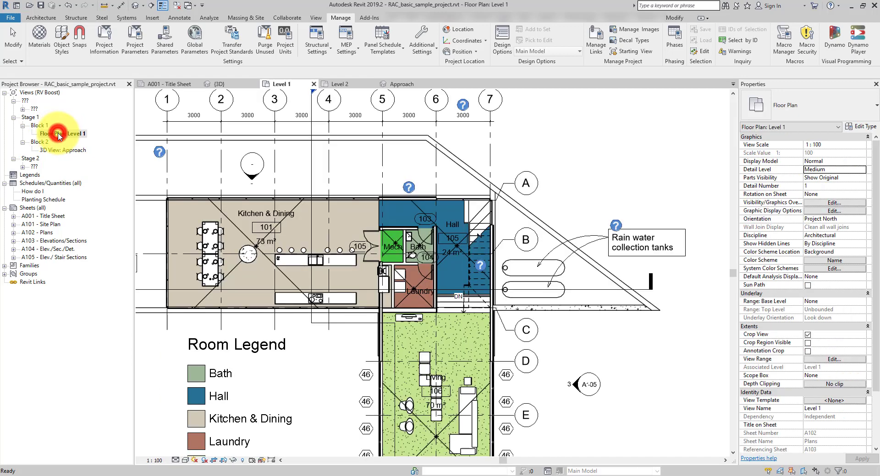
left_click(65, 151)
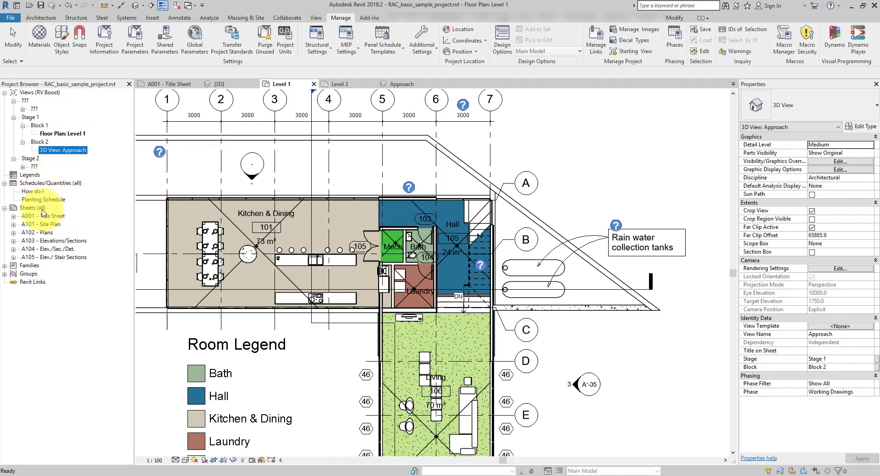
left_click(338, 18)
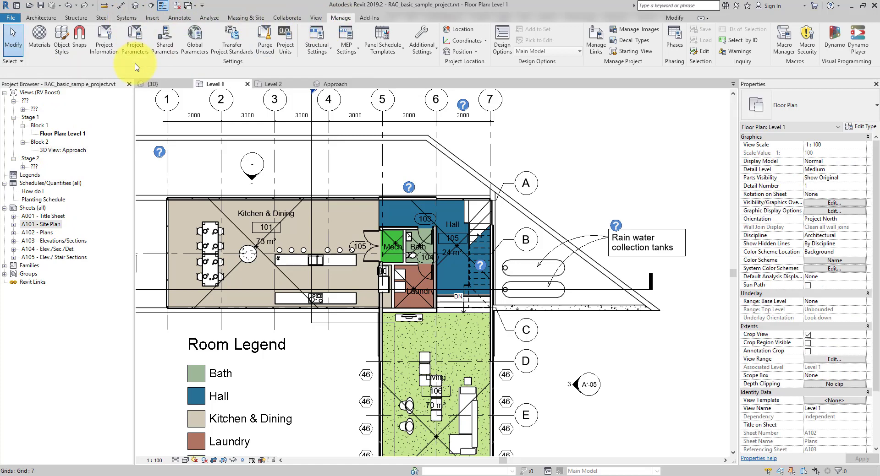
Define a new project parameter named Package as a Text parameter grouped under Identity Data
left_click(136, 55)
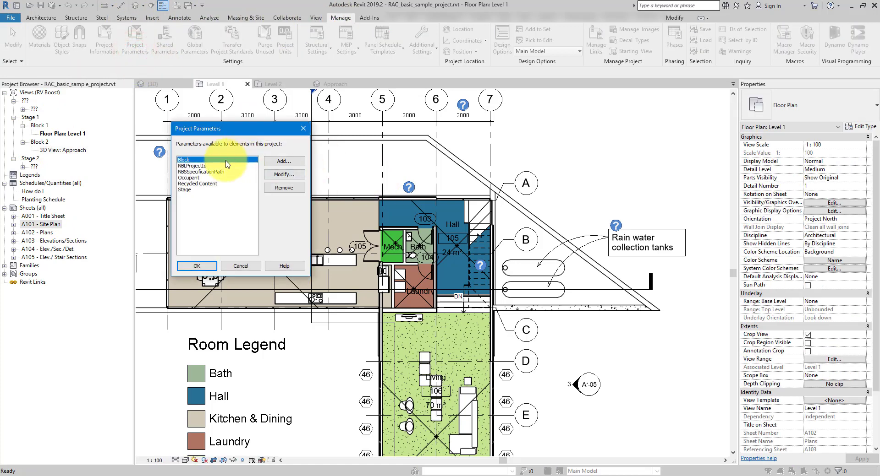
left_click(284, 162)
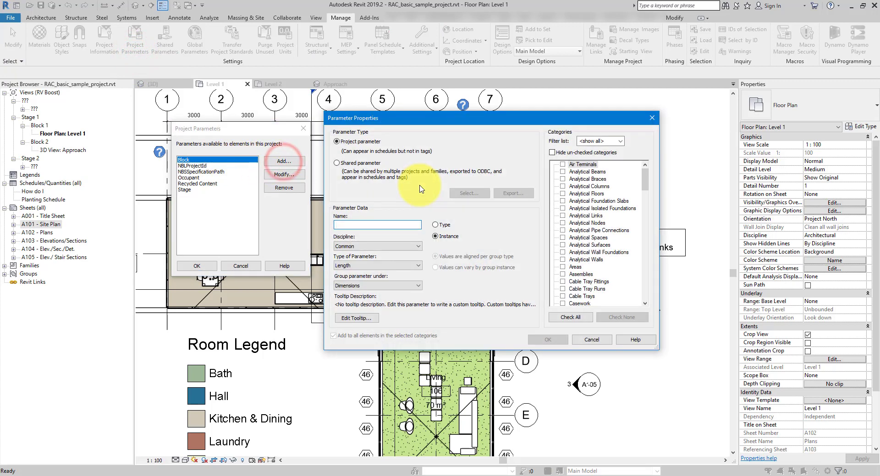
left_click(369, 224)
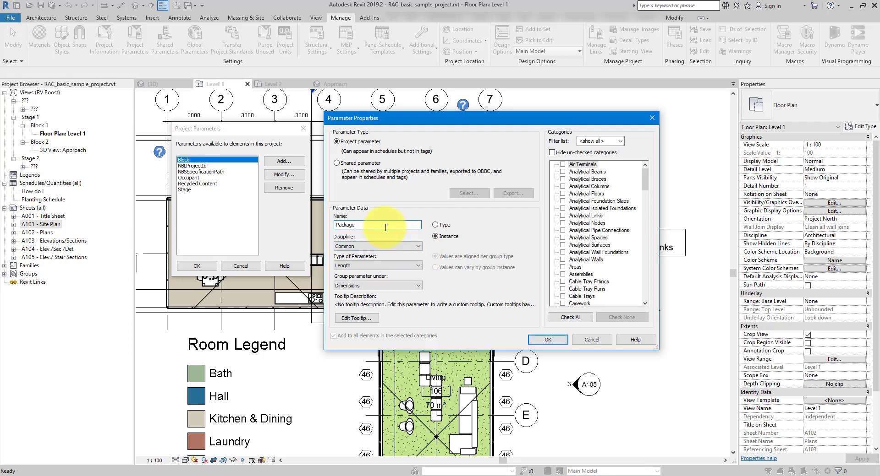
left_click(394, 266)
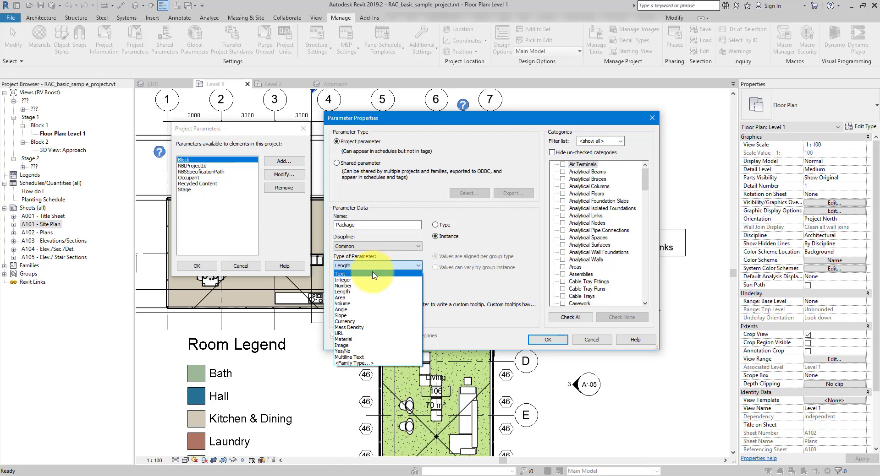
left_click(349, 274)
left_click(362, 286)
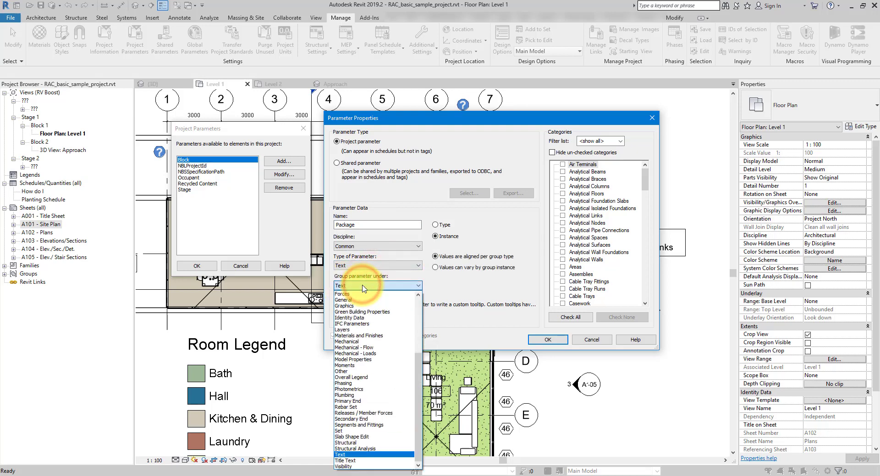
left_click(360, 318)
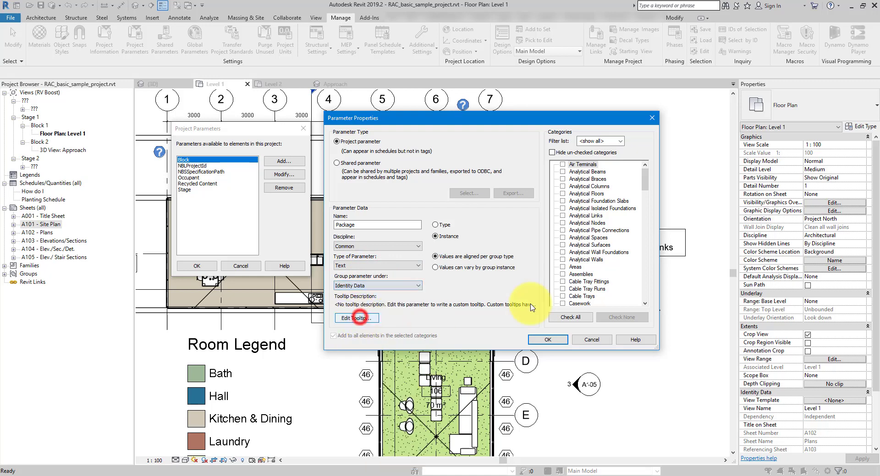
Apply the Package parameter to the Sheets category and confirm both parameter dialogs
left_click(588, 187)
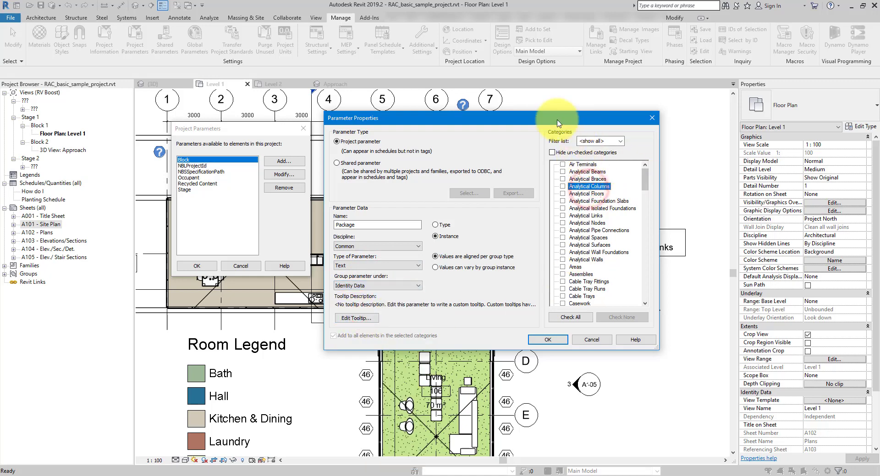
left_click_drag(643, 180, 630, 281)
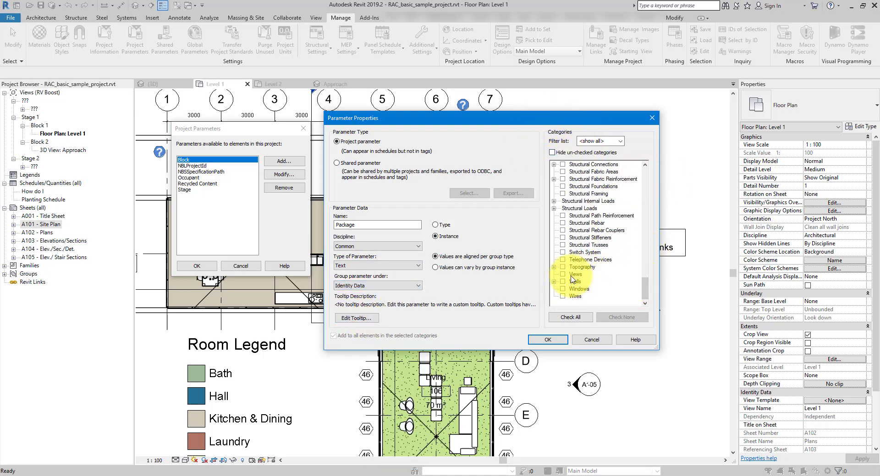
left_click(645, 263)
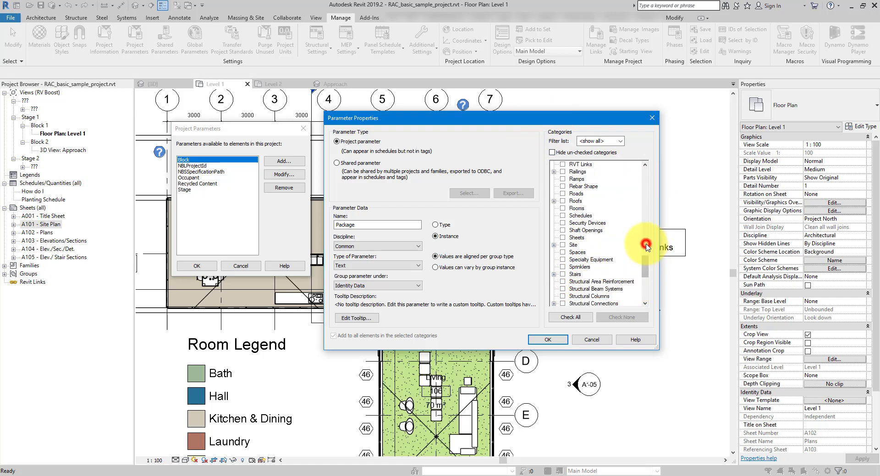
double_click(576, 238)
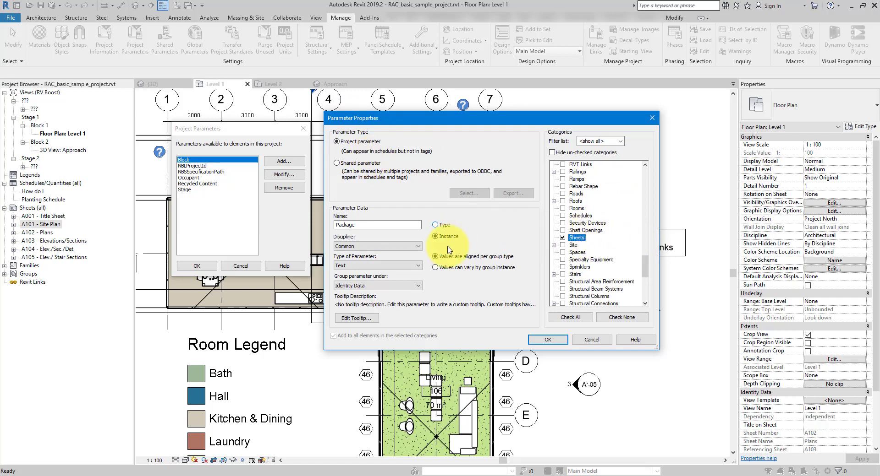
left_click(555, 342)
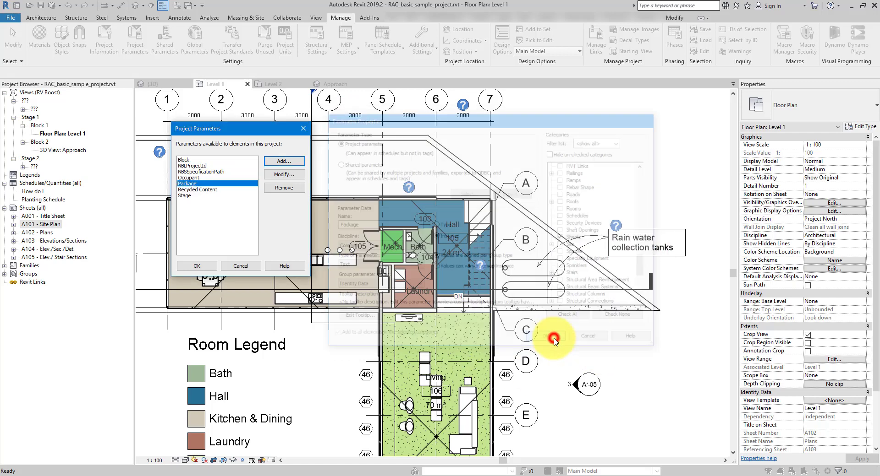
left_click(205, 268)
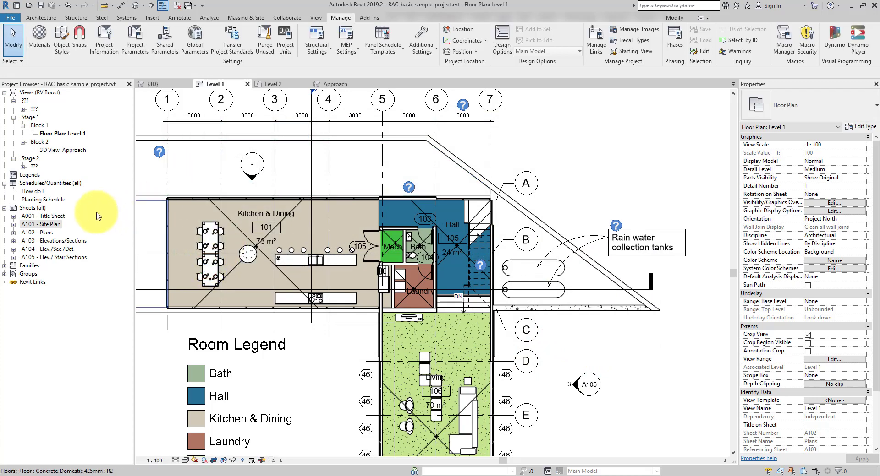
Open sheet A001 - Title Sheet and enter GA as its Package value
double_click(45, 218)
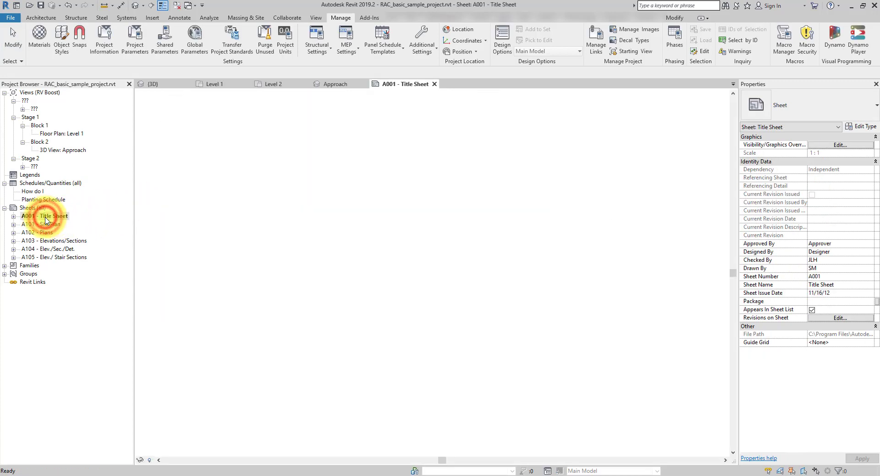
left_click(700, 269)
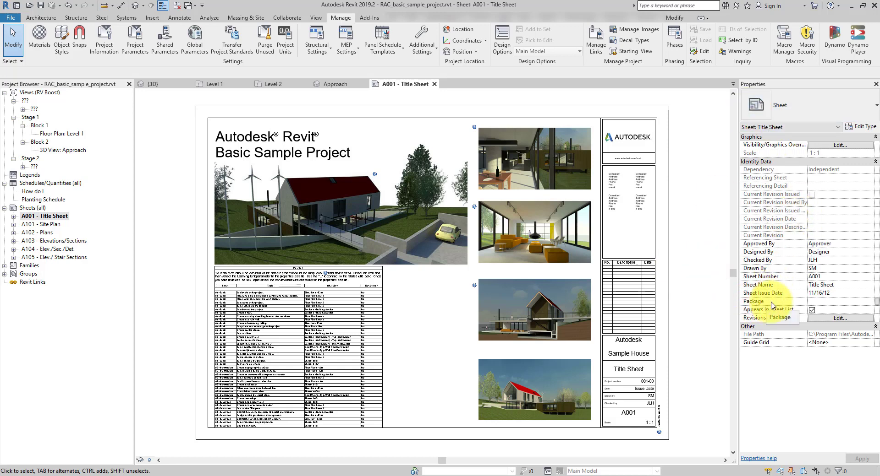
left_click(823, 302)
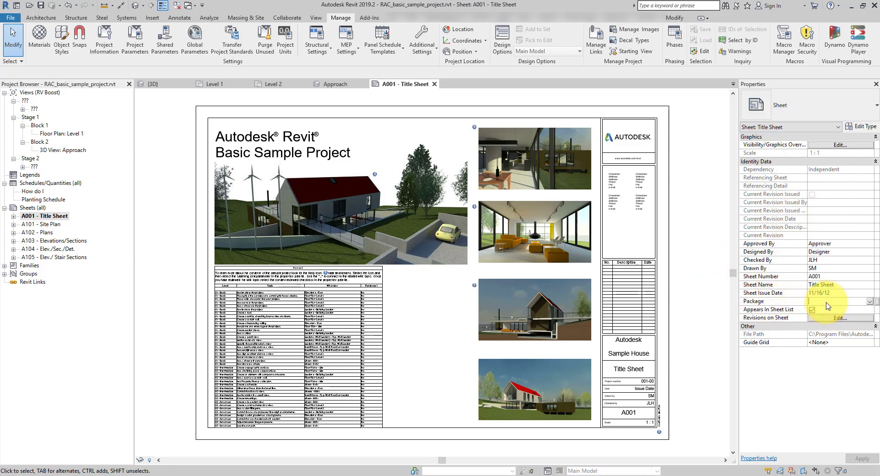
type("FA")
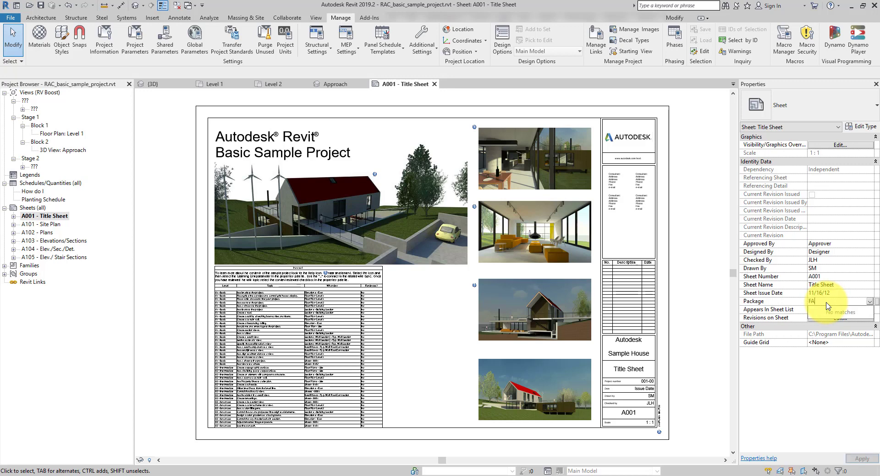
key("BackSpace")
key("BackSpace")
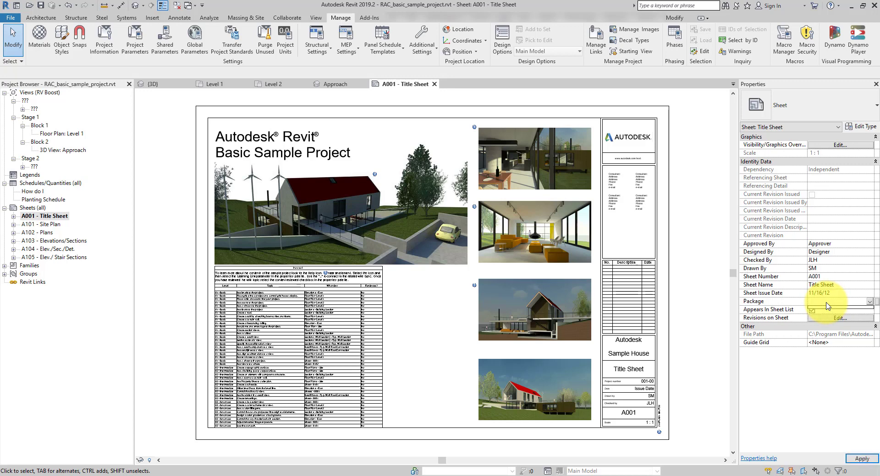
type("GA")
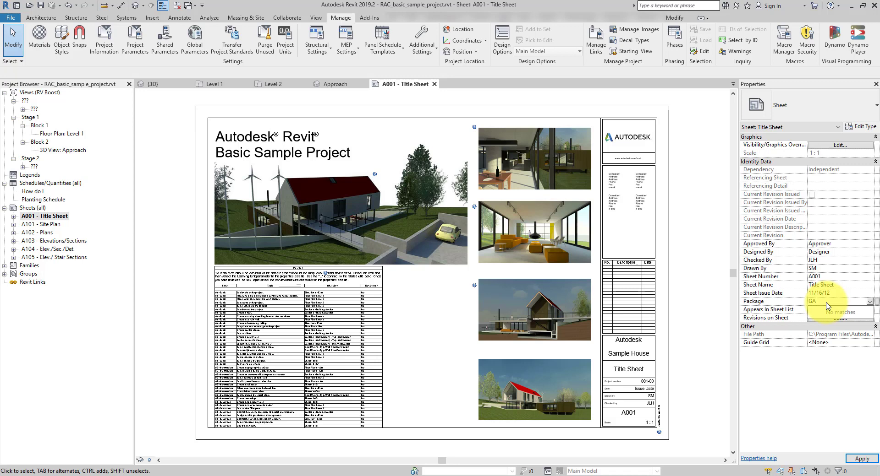
key("Return")
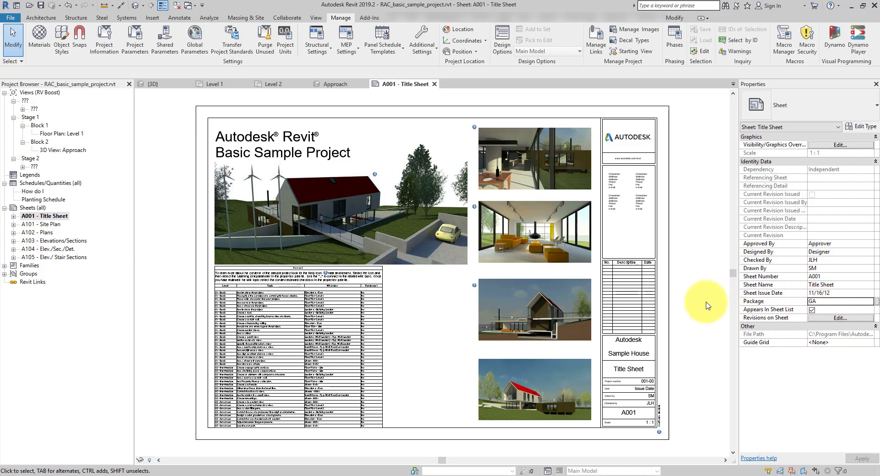
right_click(40, 208)
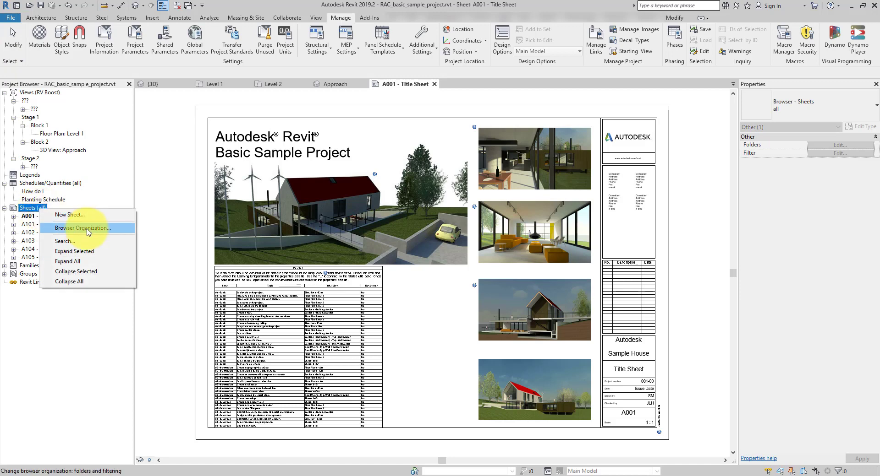
Create a new sheet browser organization scheme named RV Boost
left_click(89, 233)
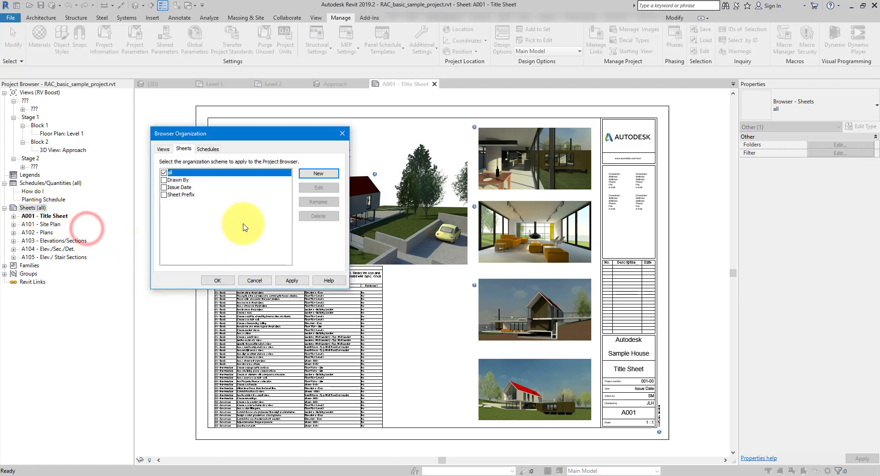
left_click_drag(222, 136, 238, 103)
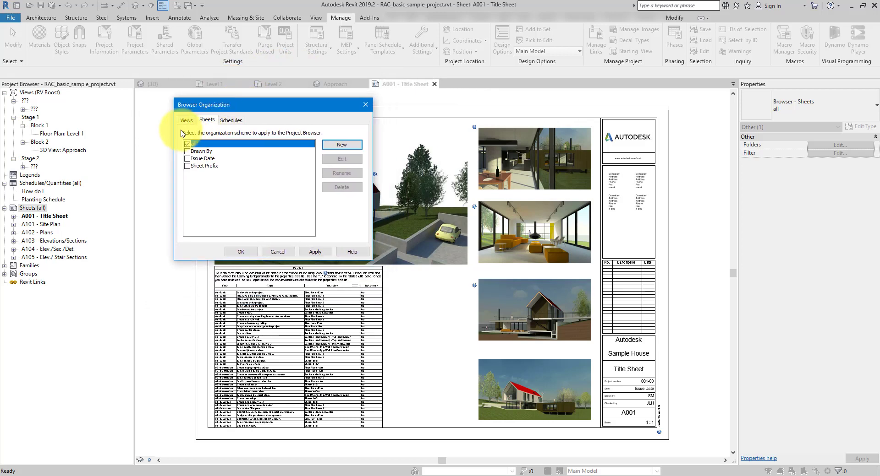
left_click(182, 121)
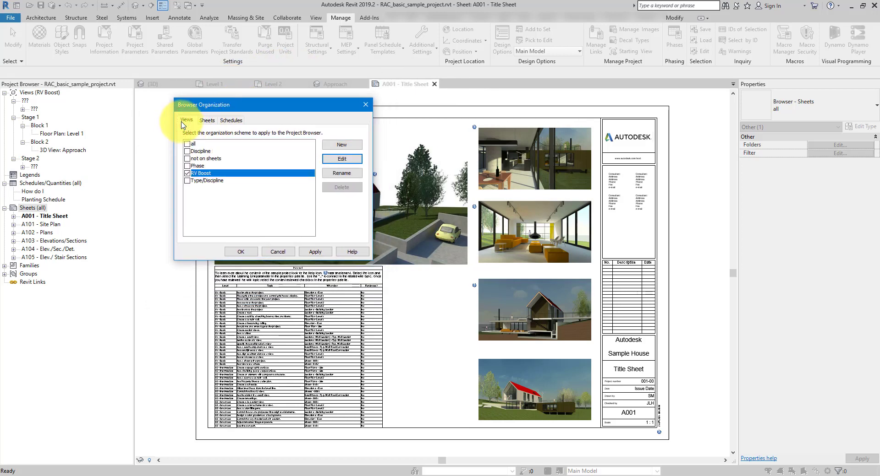
left_click(207, 121)
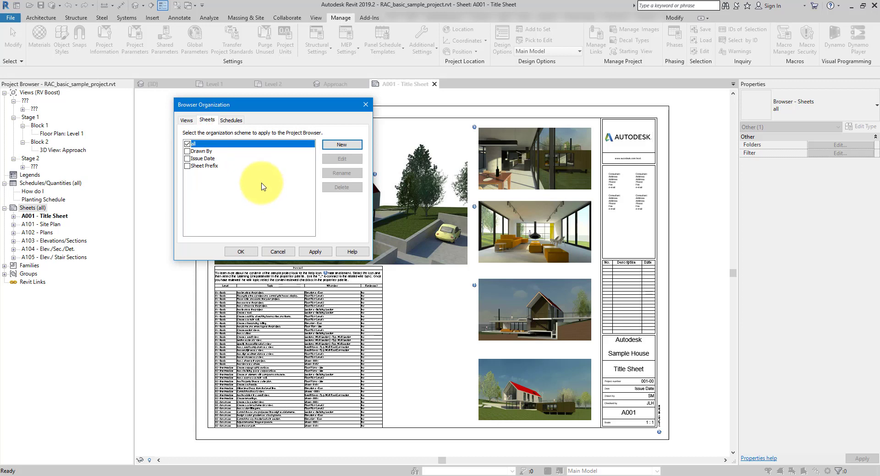
left_click(202, 152)
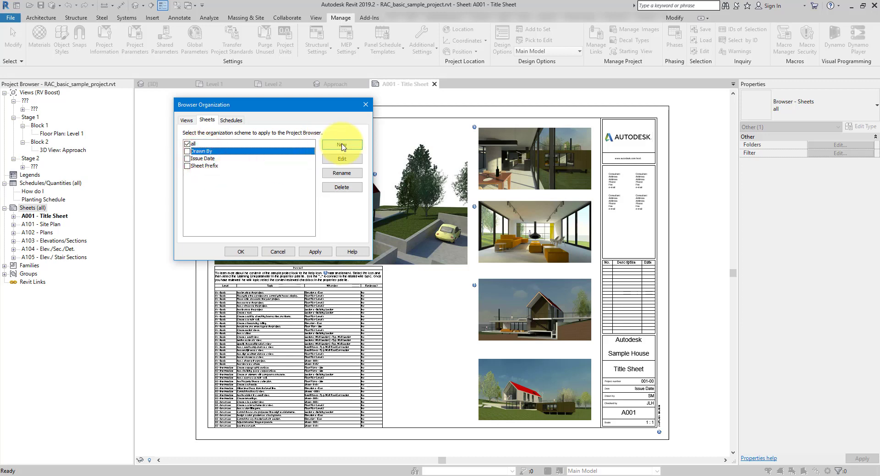
left_click(342, 146)
type("r")
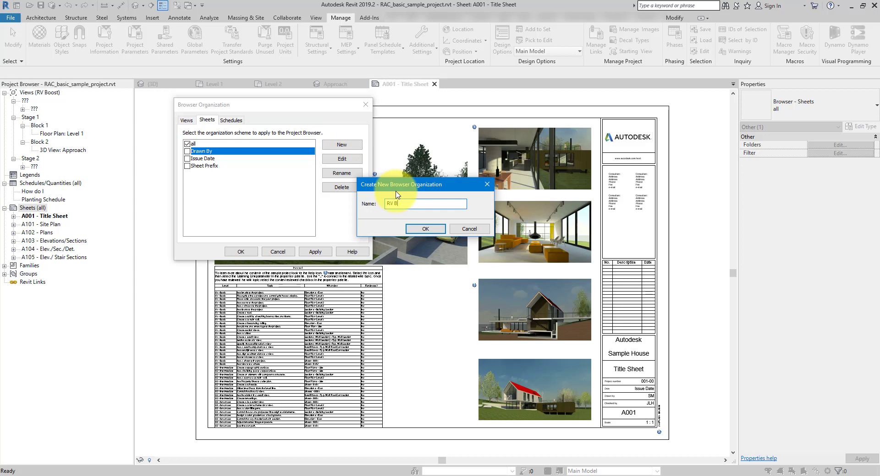
key("Return")
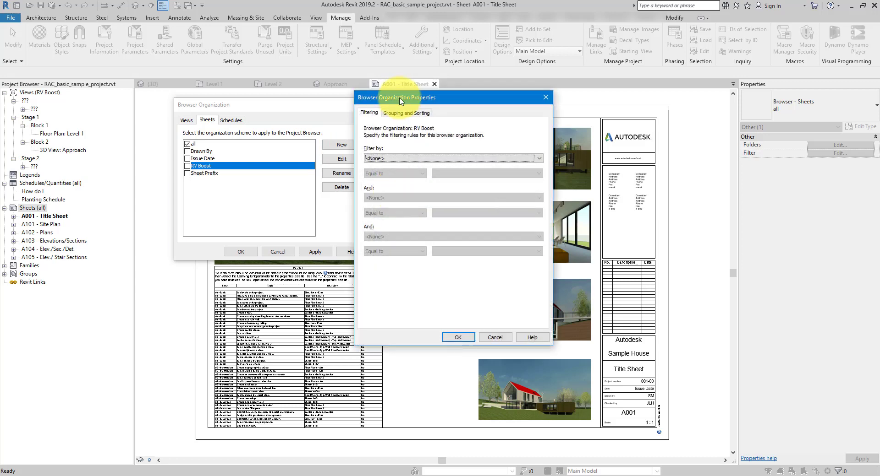
Set the RV Boost sheet scheme to group sheets by Package
left_click_drag(402, 97, 435, 99)
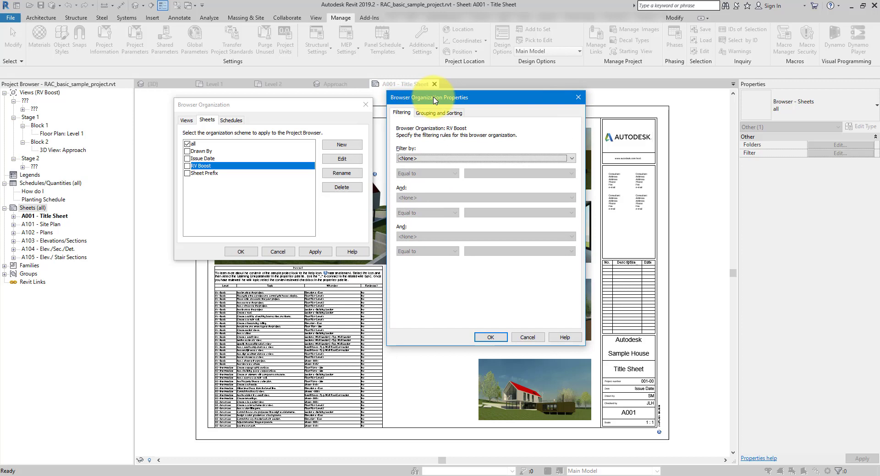
left_click(432, 115)
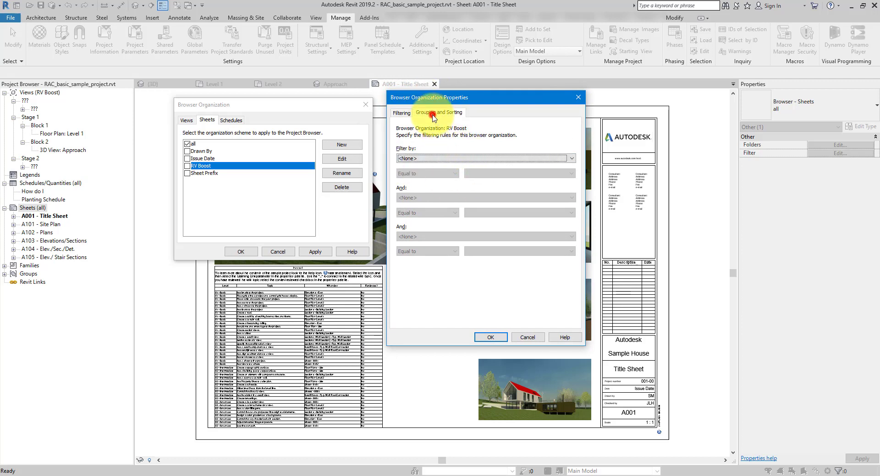
left_click(458, 149)
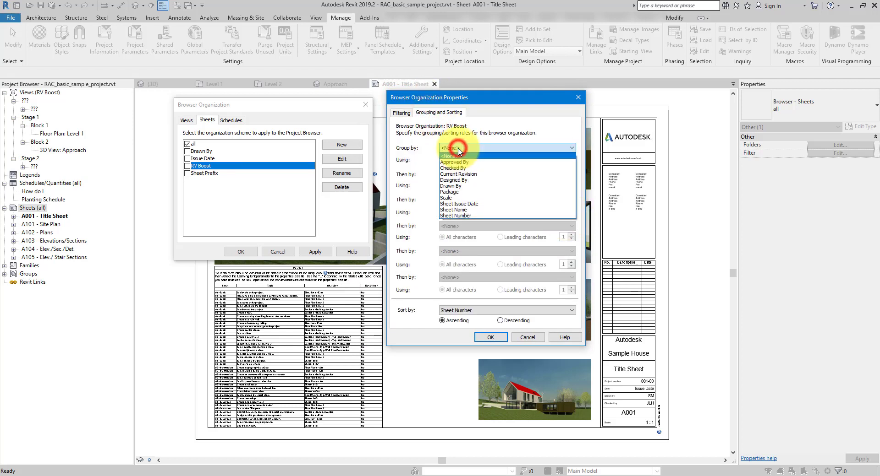
left_click(453, 191)
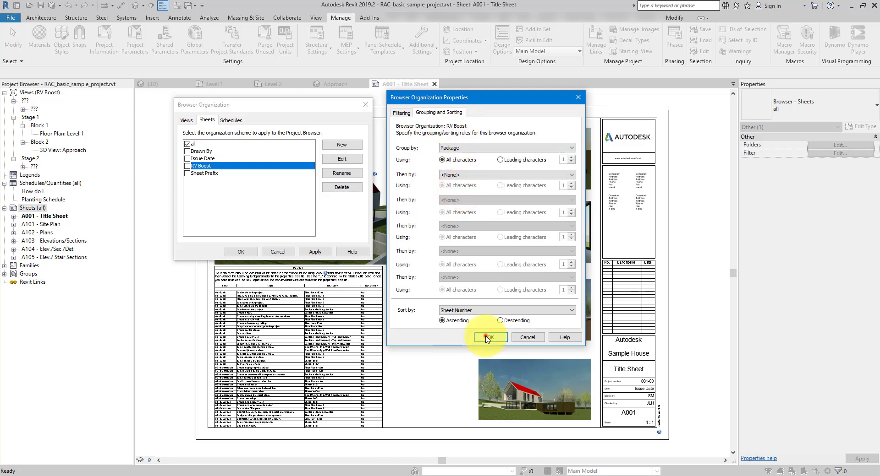
left_click(488, 338)
left_click(239, 251)
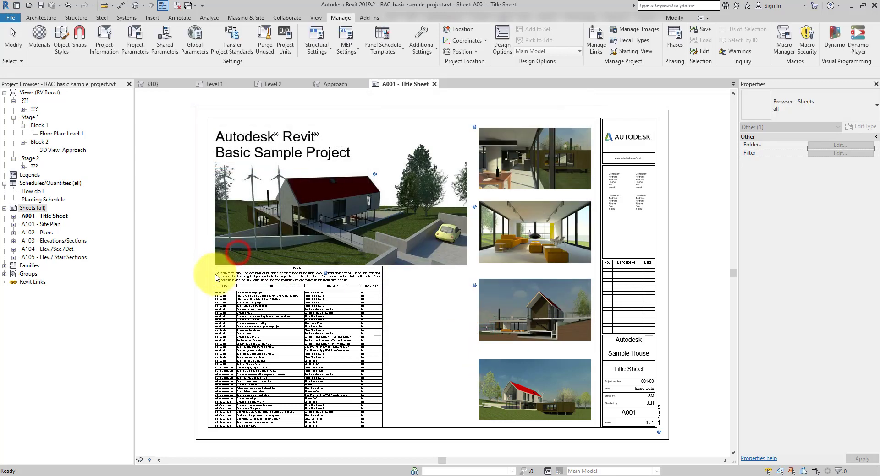
Make RV Boost the active sheet scheme and expand the ??? and GA groups to A001 - Title Sheet
right_click(38, 208)
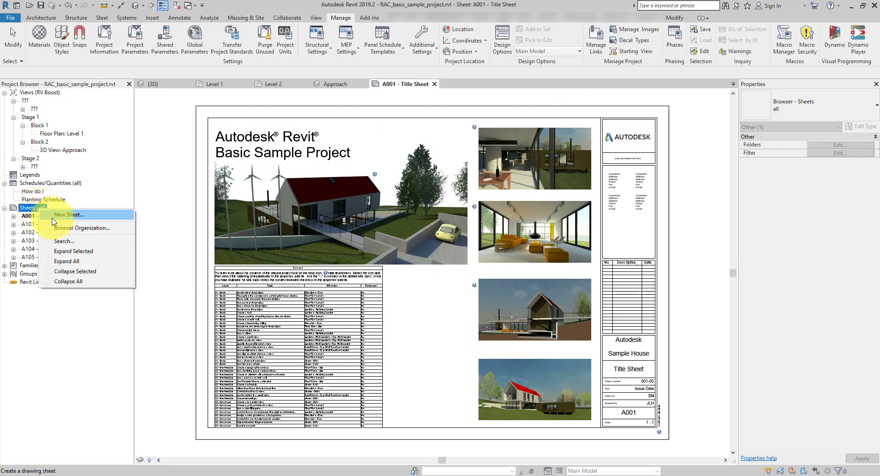
left_click(60, 227)
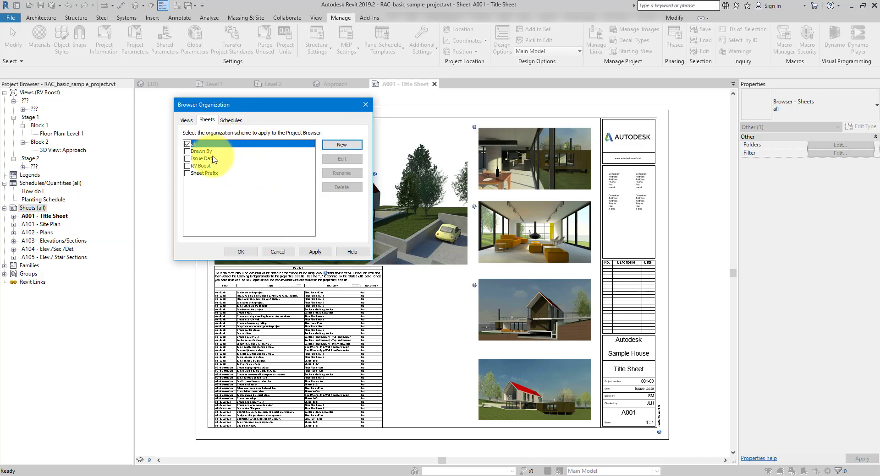
left_click(188, 166)
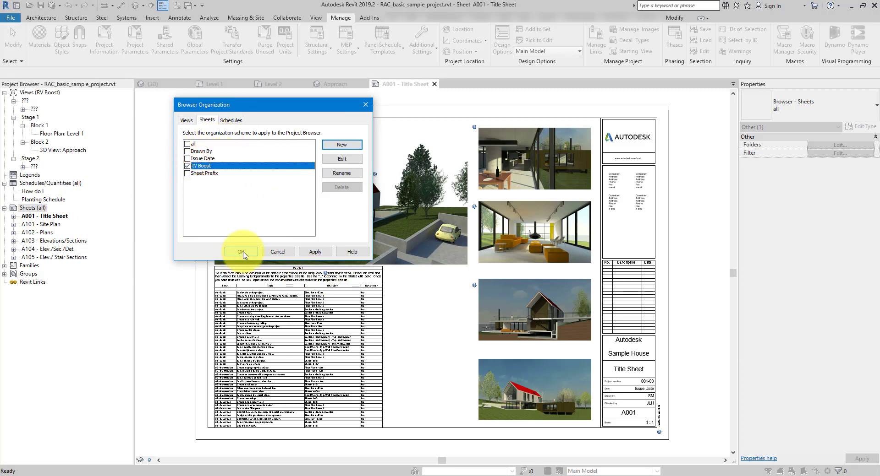
left_click(241, 252)
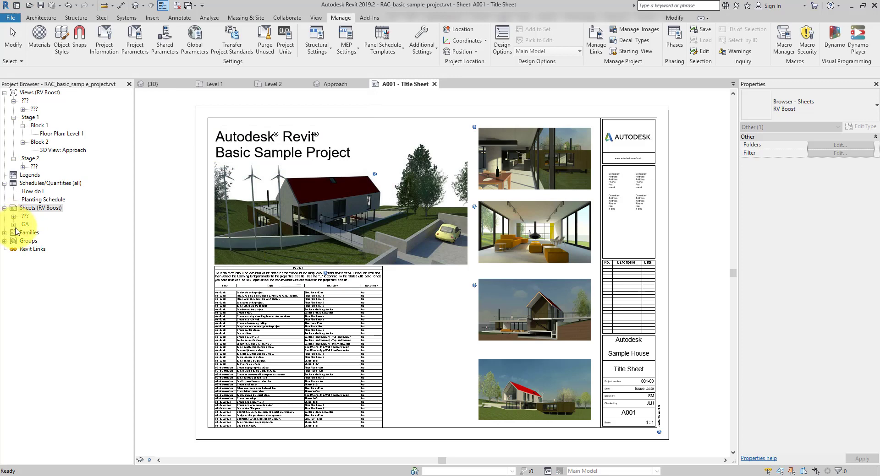
double_click(24, 217)
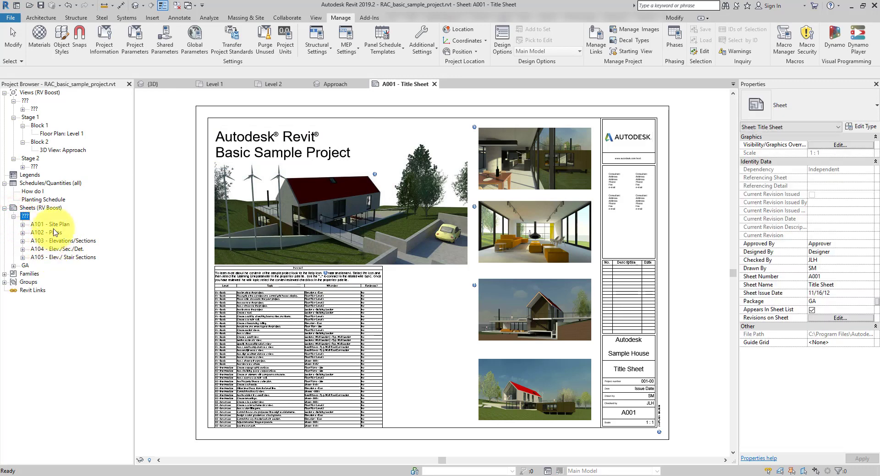
left_click(25, 266)
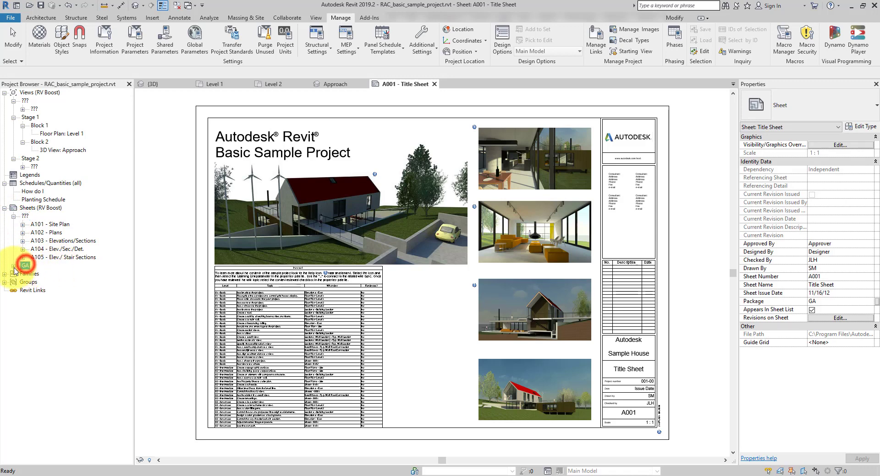
left_click(13, 266)
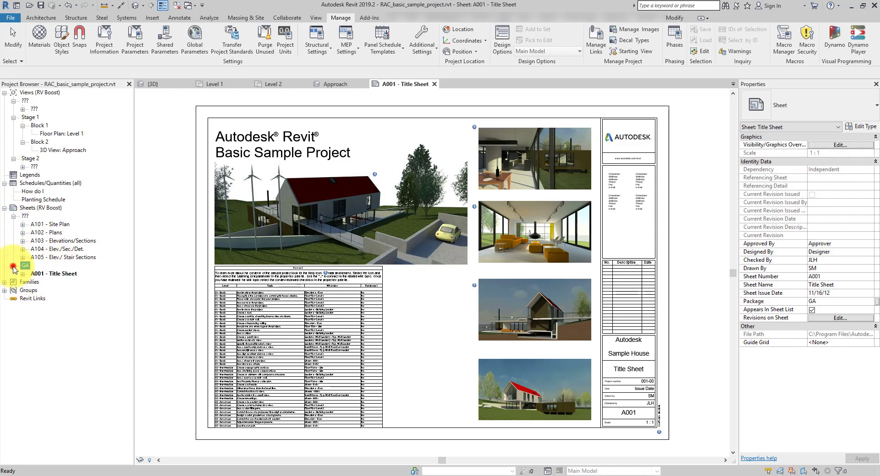
left_click(66, 274)
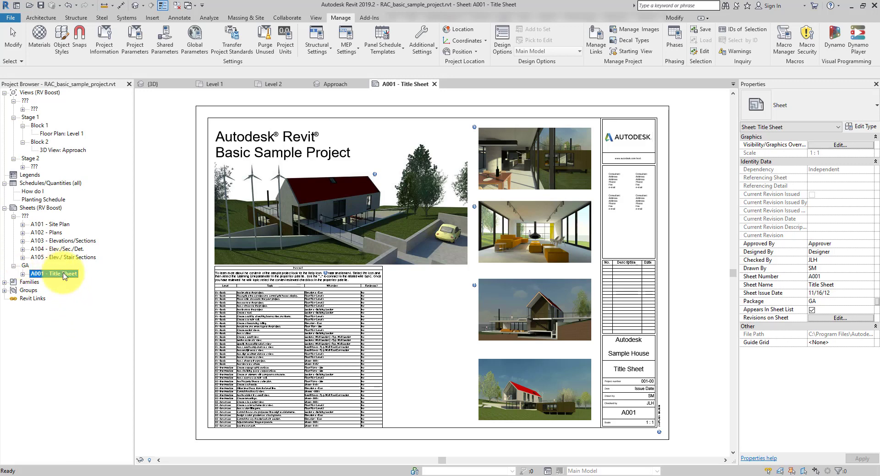
Open sheet A103 - Elevations/Sections and set its Package value to GA
double_click(80, 241)
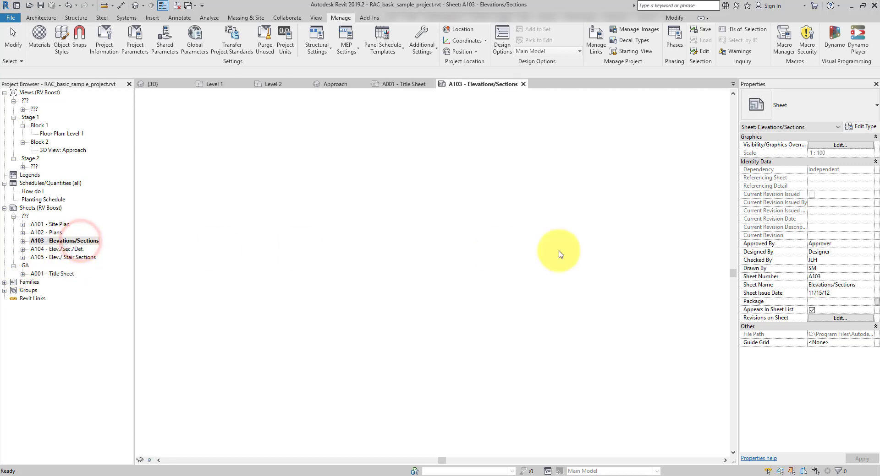
left_click(823, 303)
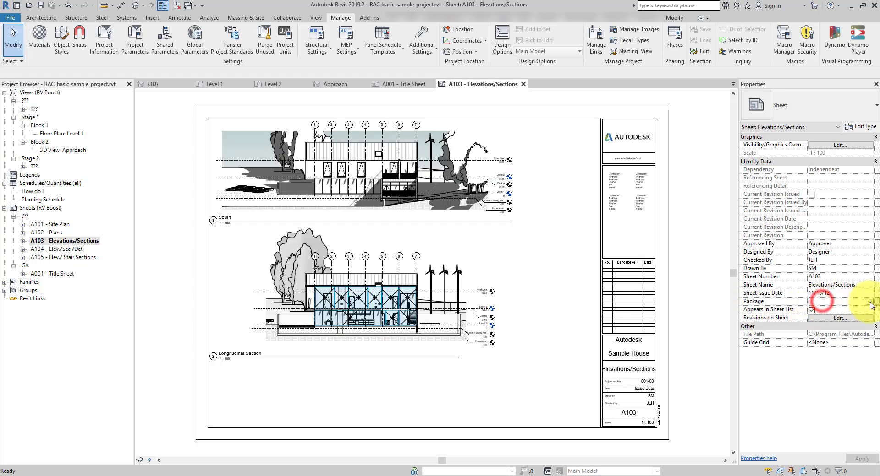
left_click(817, 310)
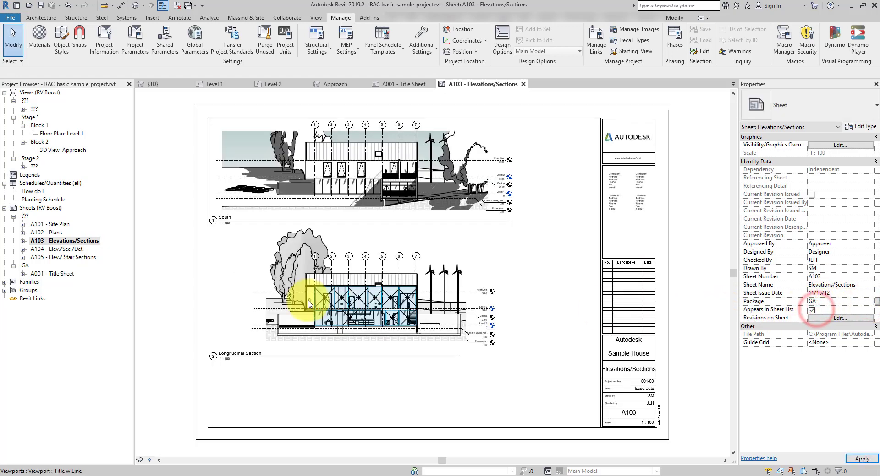
left_click(275, 295)
left_click(64, 274)
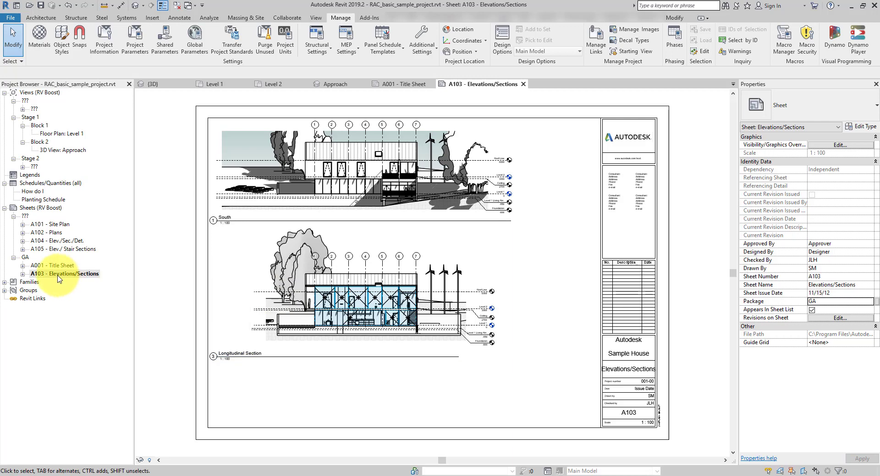
left_click(153, 270)
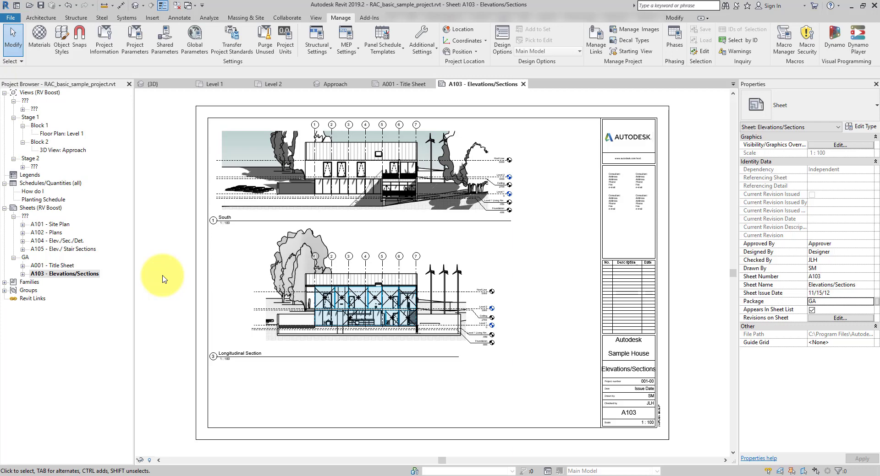
left_click(54, 224)
left_click(51, 249, "shift")
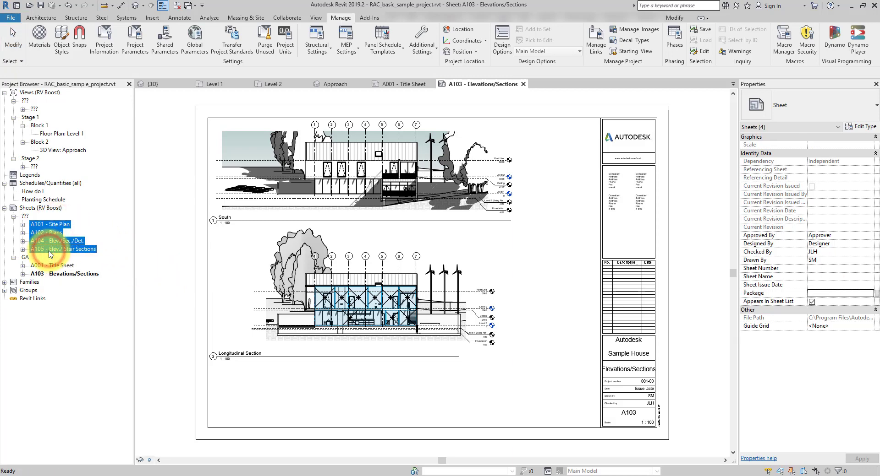
Set the Package value of sheets A101, A102, A104 and A105 to Planning
left_click(53, 224)
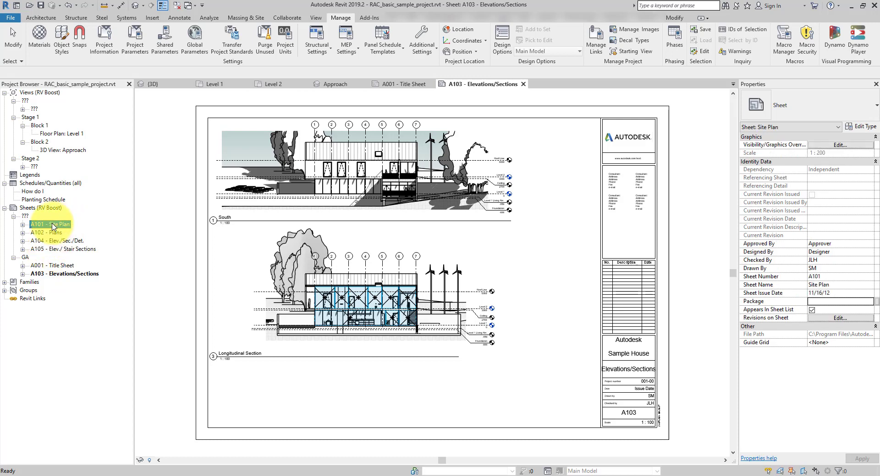
left_click(64, 250, "shift")
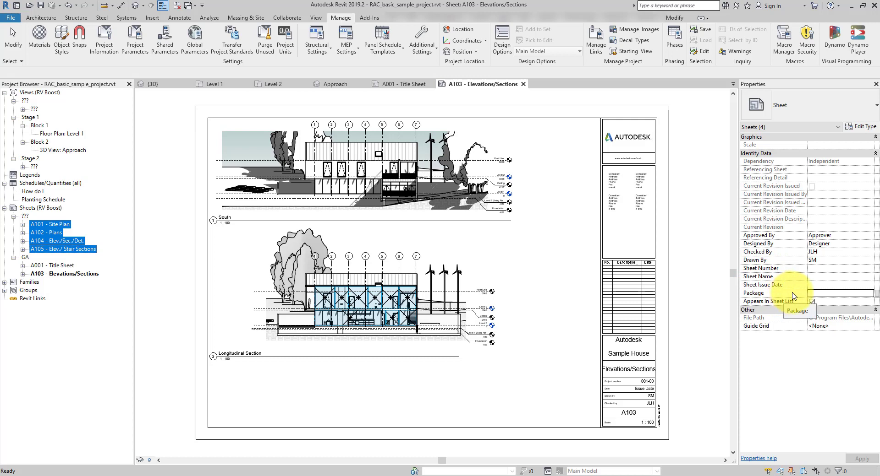
left_click(820, 294)
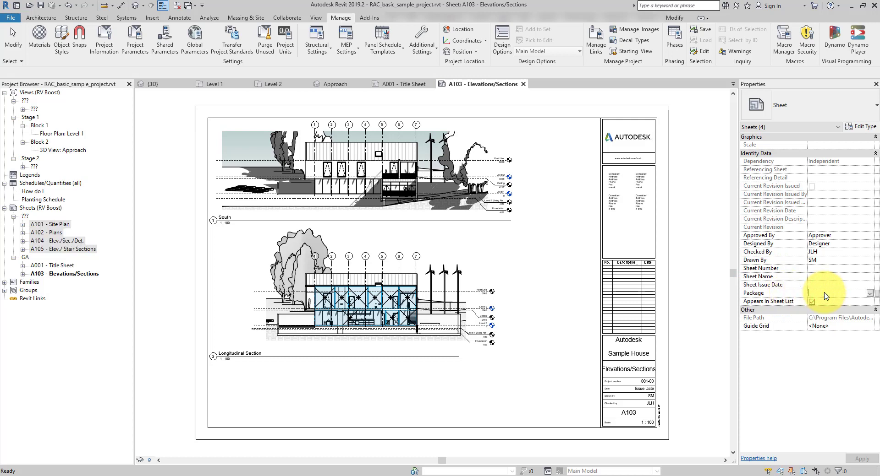
type("P")
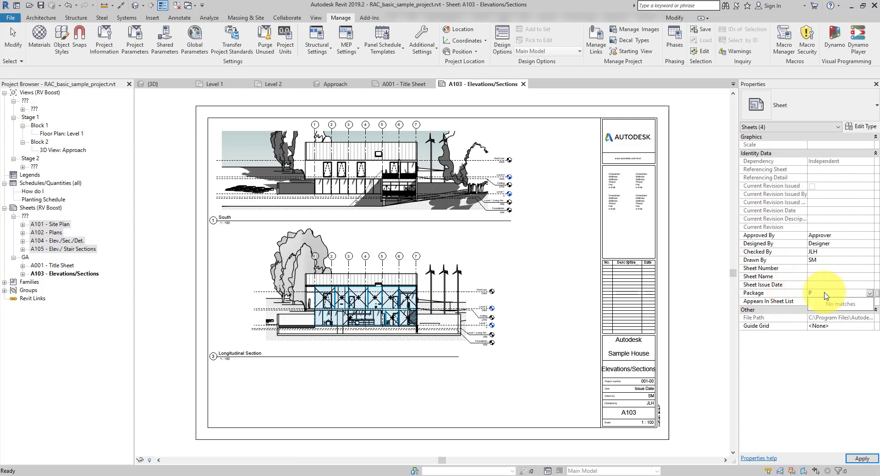
type("lanning")
key("Return")
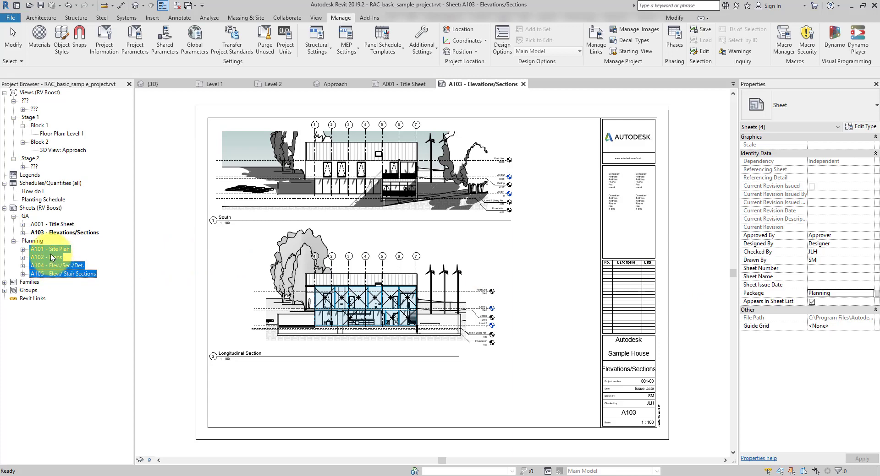
left_click(32, 241)
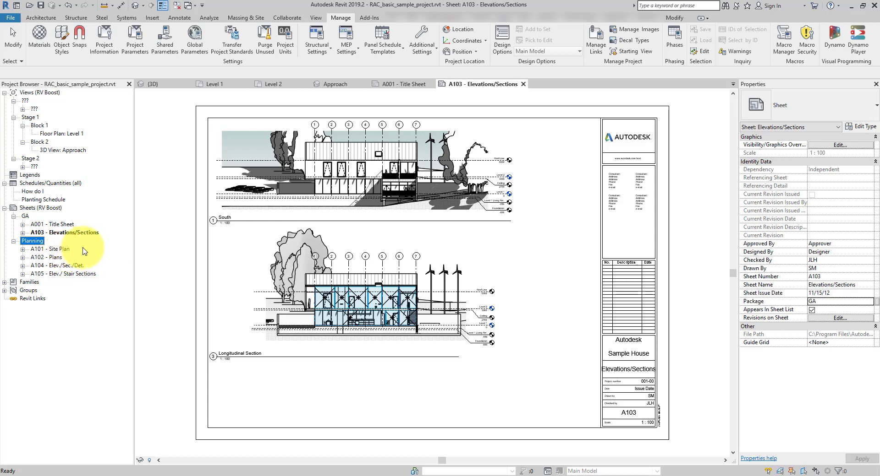
Create an RV Boost schedule organization grouped by Schedule Type and make it active
right_click(68, 183)
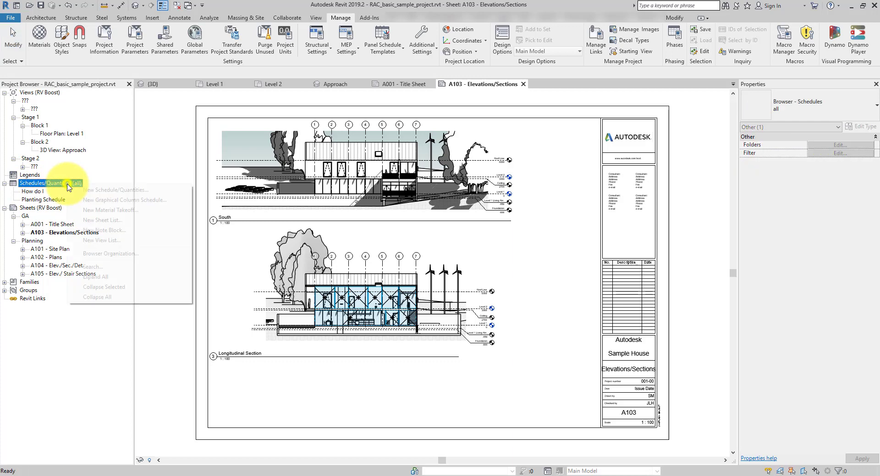
left_click(119, 254)
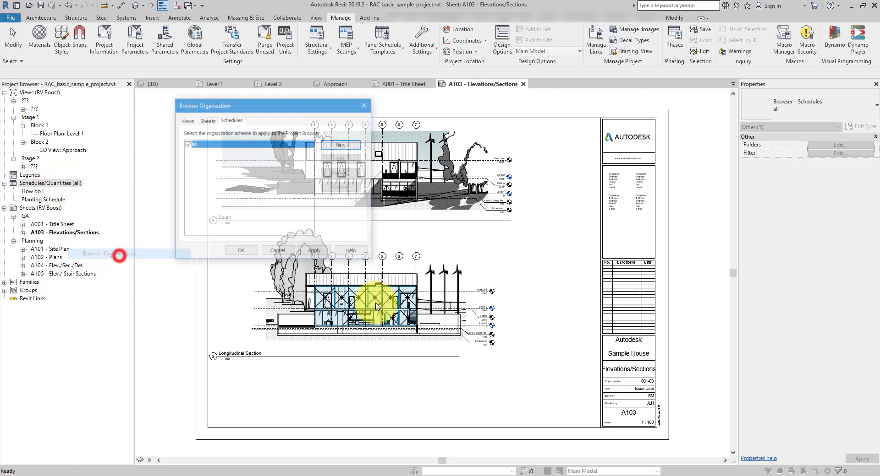
left_click(341, 145)
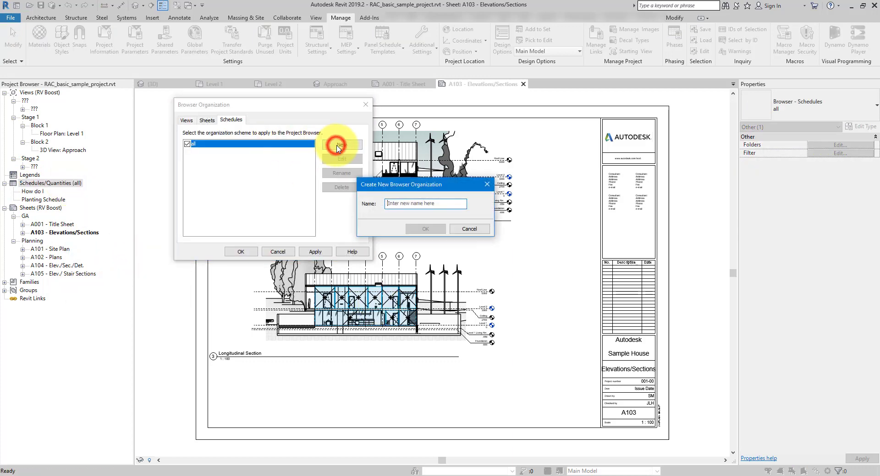
type("RV B")
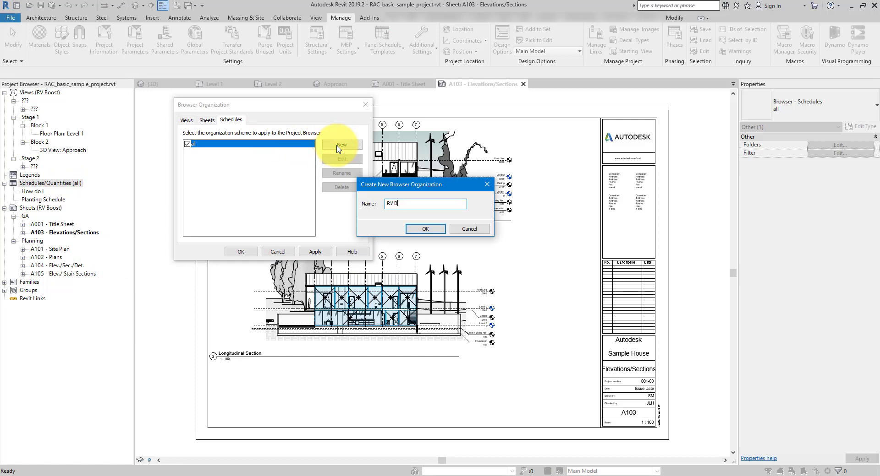
type("oost")
key("Return")
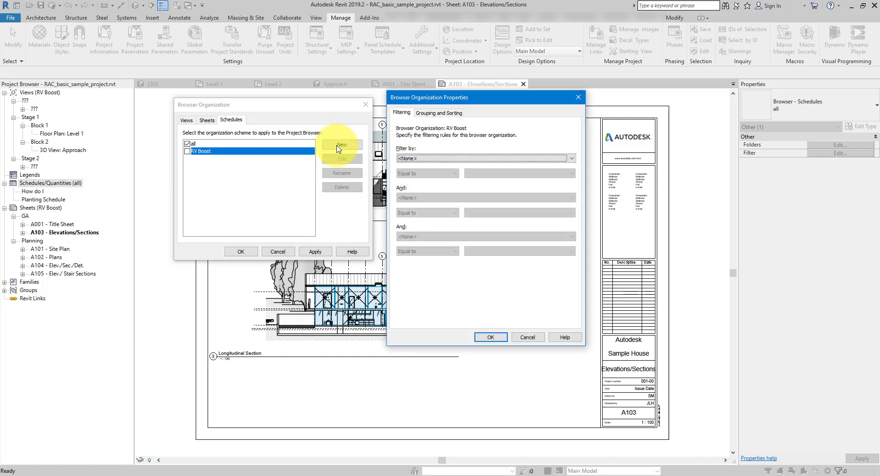
left_click(434, 115)
left_click(447, 148)
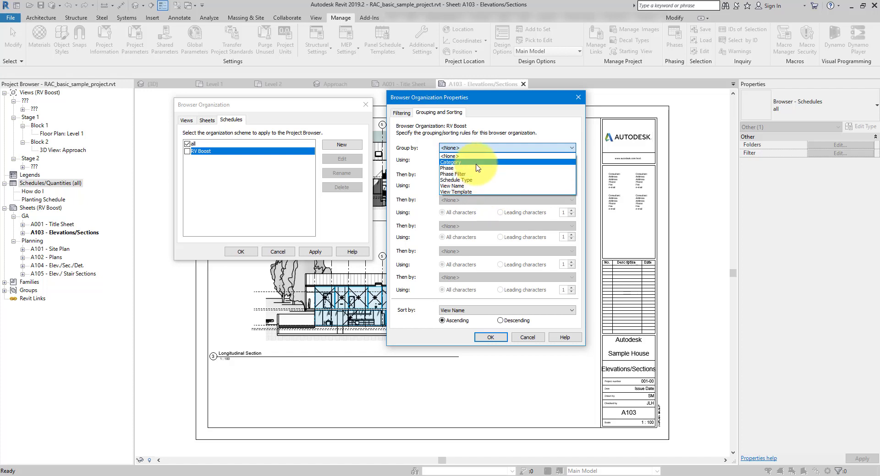
left_click(467, 180)
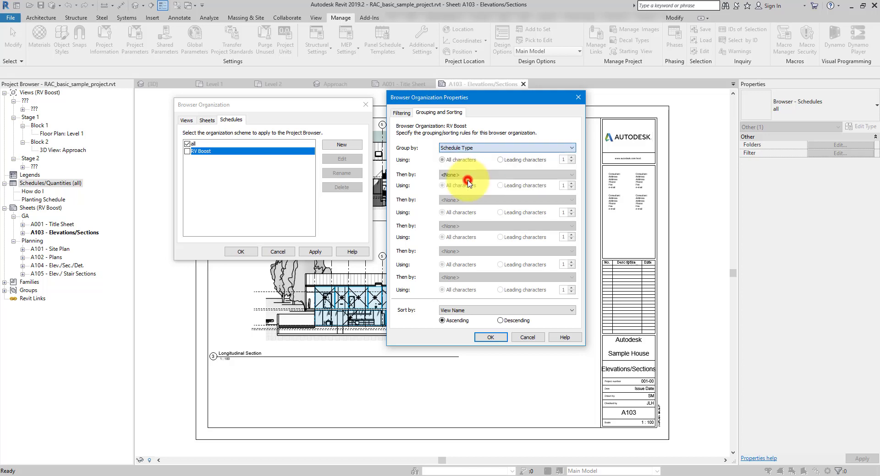
left_click(485, 340)
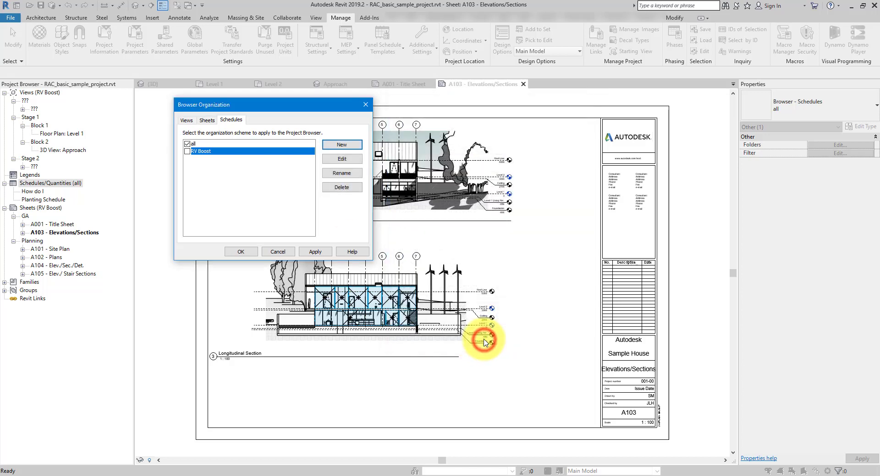
left_click(187, 151)
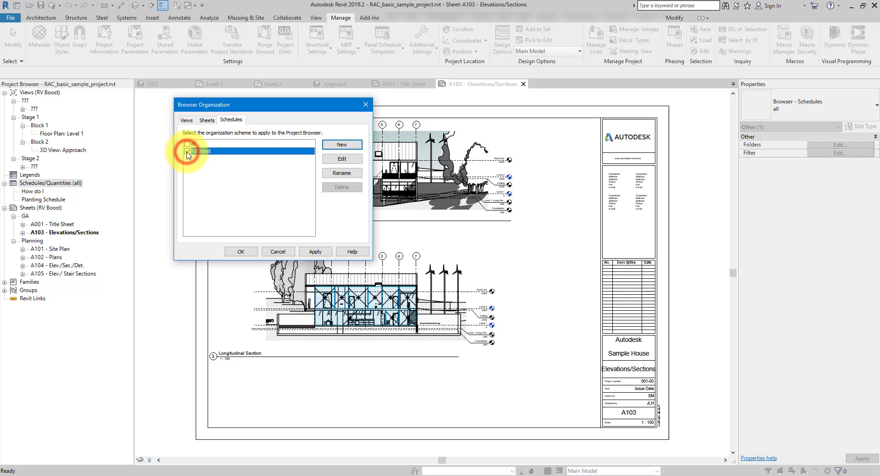
left_click(240, 253)
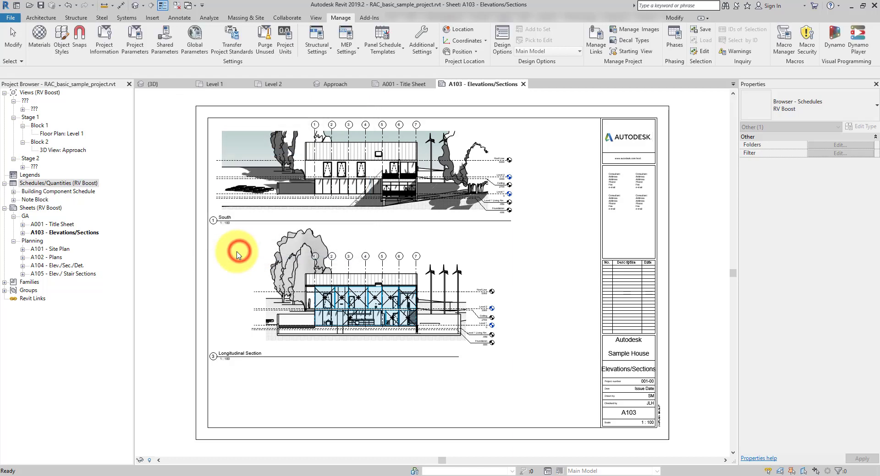
Expand Building Component Schedule and Note Block, selecting Planting Schedule and How do I
double_click(40, 200)
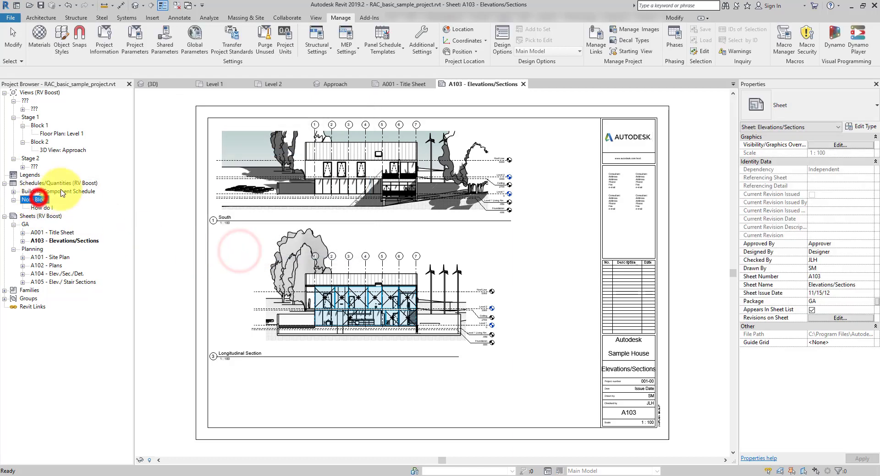
double_click(40, 191)
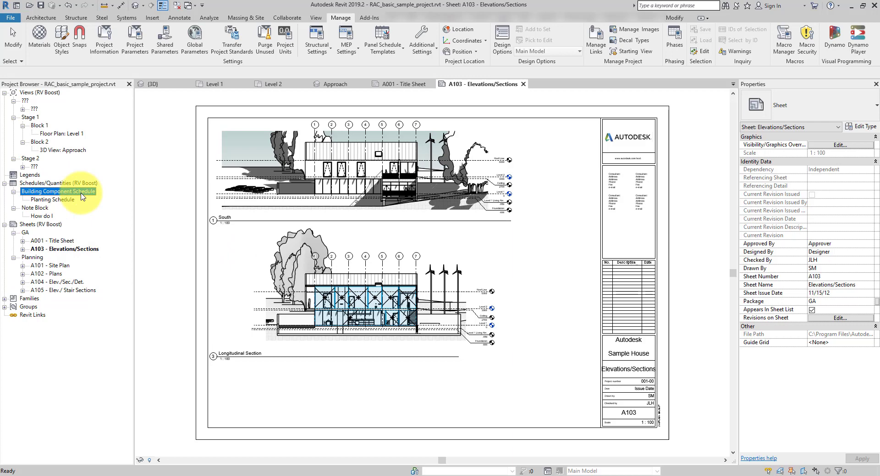
left_click(54, 201)
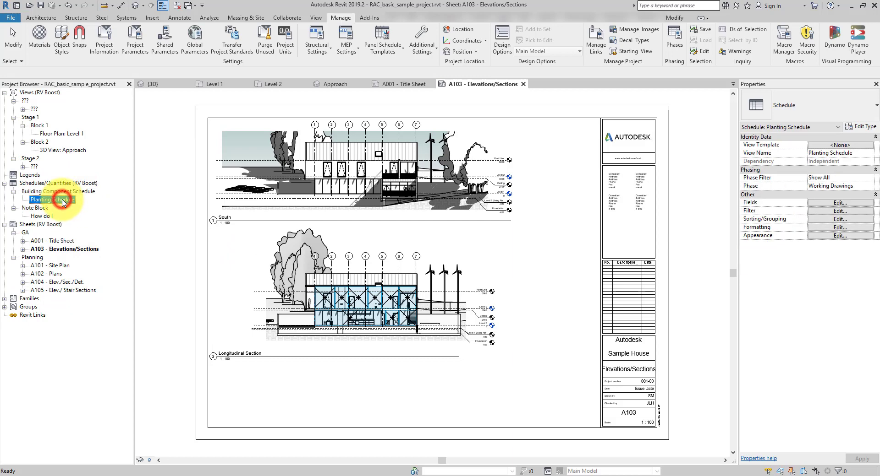
mouse_move(64, 199)
left_mouse_down()
mouse_move(57, 205)
mouse_move(59, 192)
mouse_move(51, 201)
mouse_move(59, 188)
mouse_move(80, 193)
left_mouse_up()
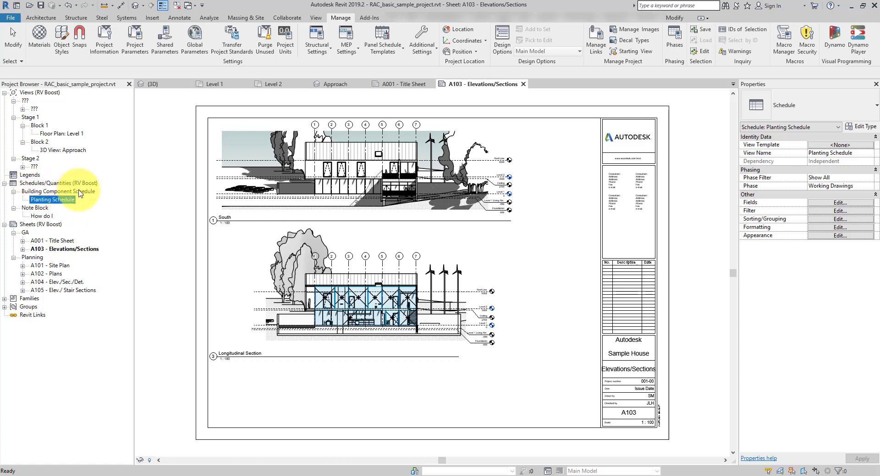
left_click(40, 216)
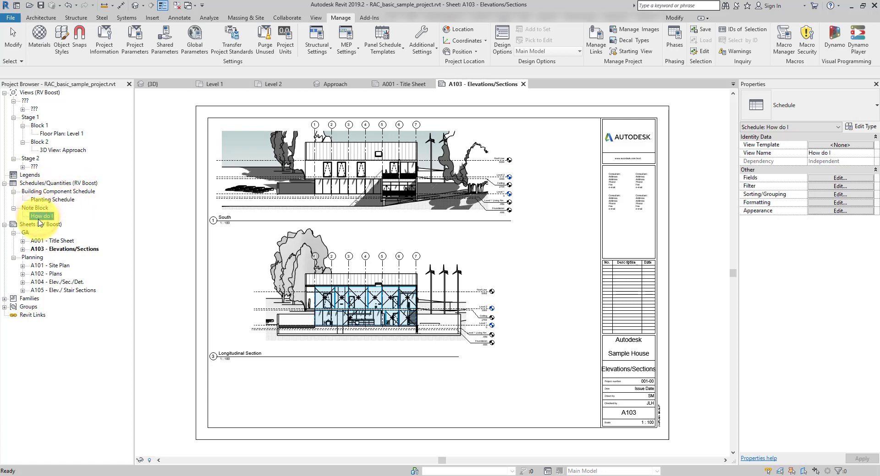
left_click(318, 18)
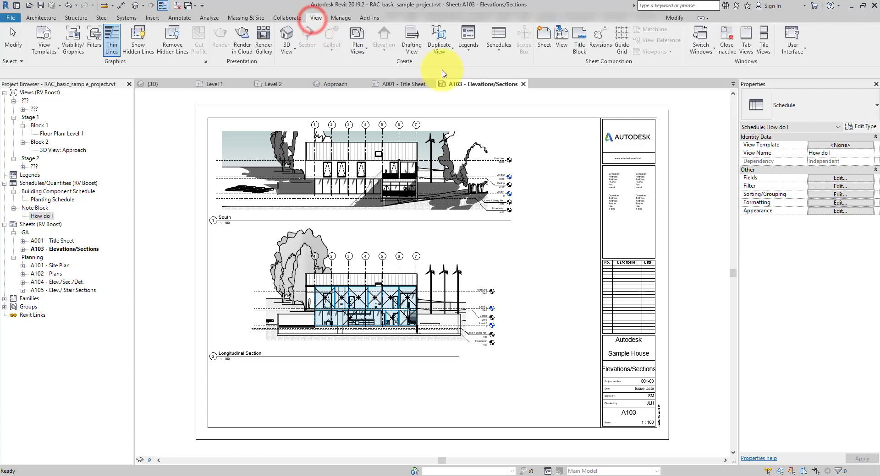
Create a Sheet List schedule with Designed By, Drawn By and Current Revision Date fields
left_click(499, 48)
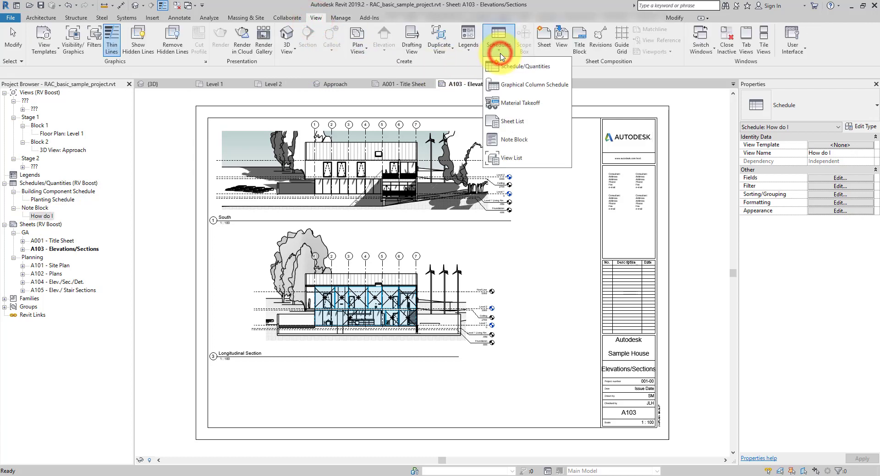
left_click(513, 121)
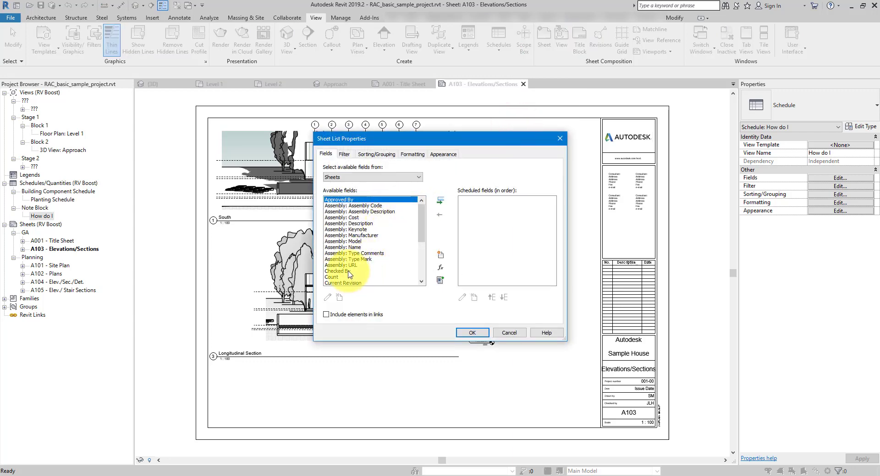
scroll(341, 254, "down", 4)
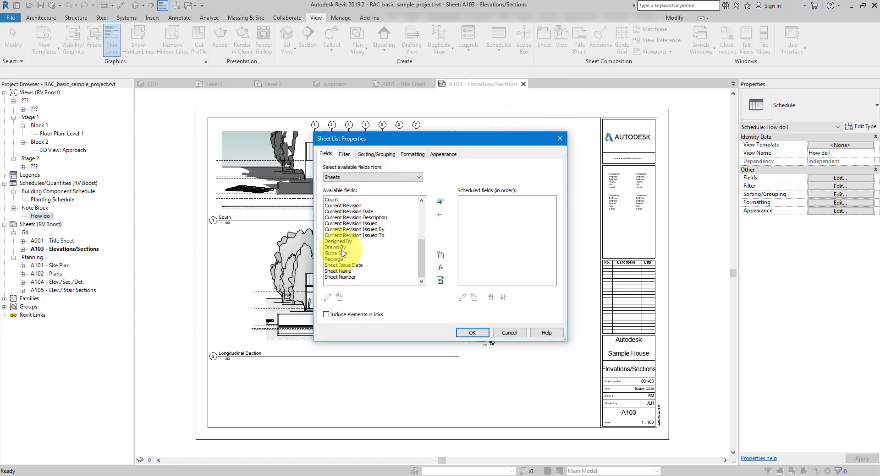
double_click(343, 247)
double_click(344, 248)
double_click(353, 218)
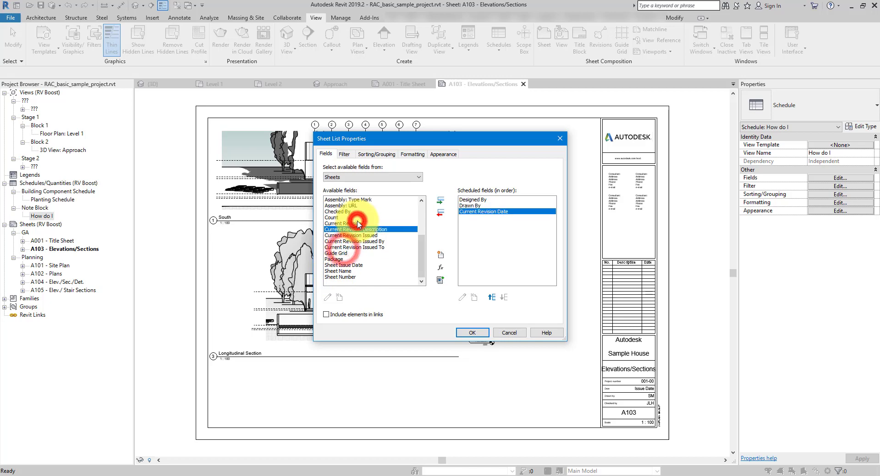
left_click(468, 339)
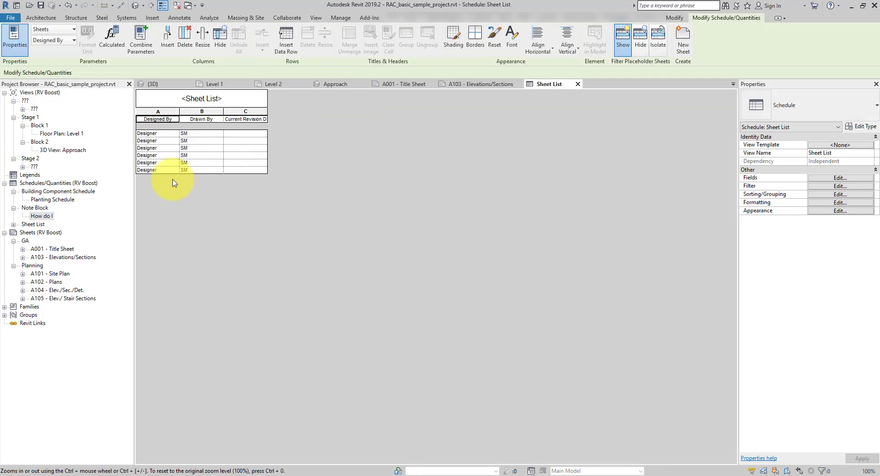
left_click(13, 224)
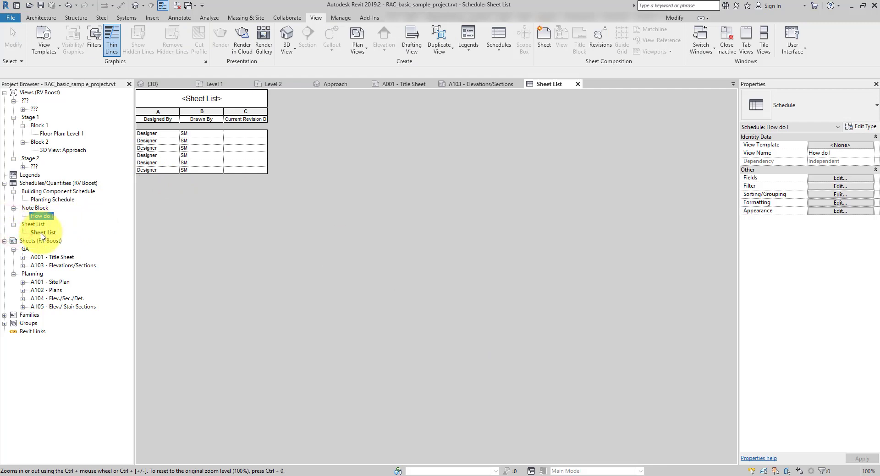
left_click(46, 234)
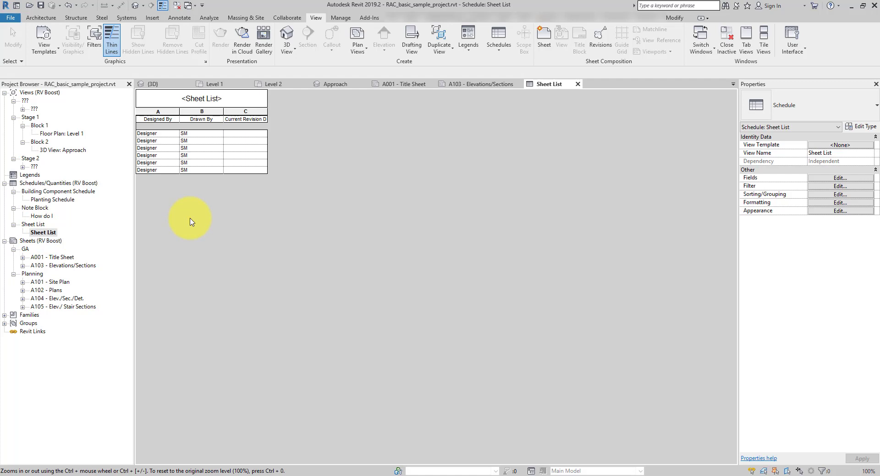
Switch the views tree to the 'all' browser organization scheme
right_click(47, 94)
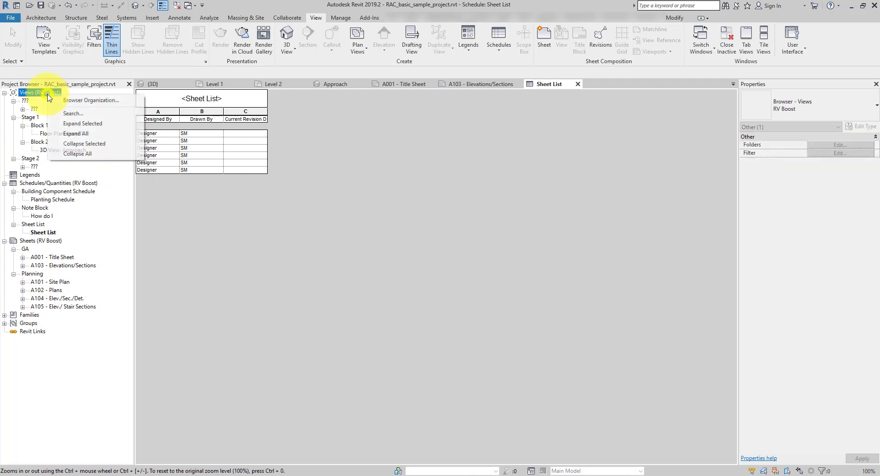
left_click(59, 102)
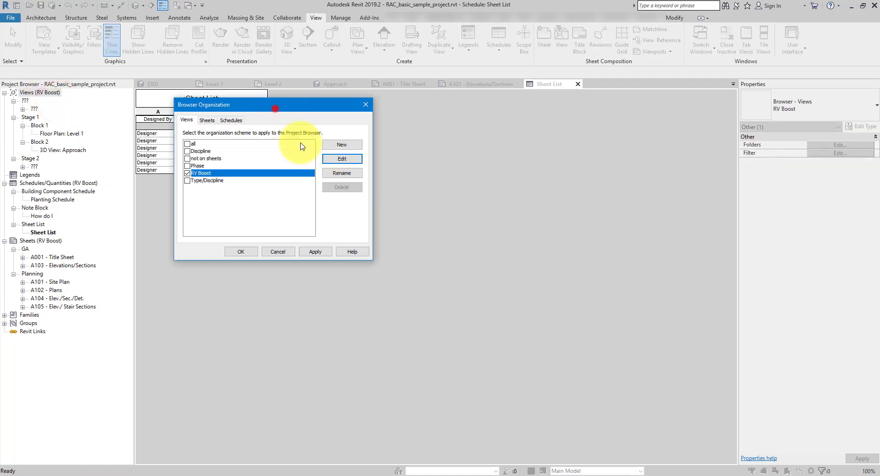
left_click_drag(275, 109, 306, 160)
left_click(220, 190)
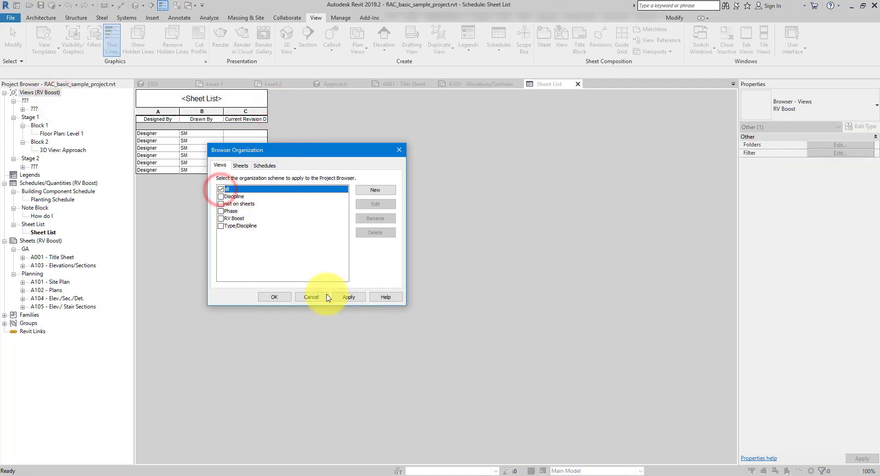
left_click(284, 298)
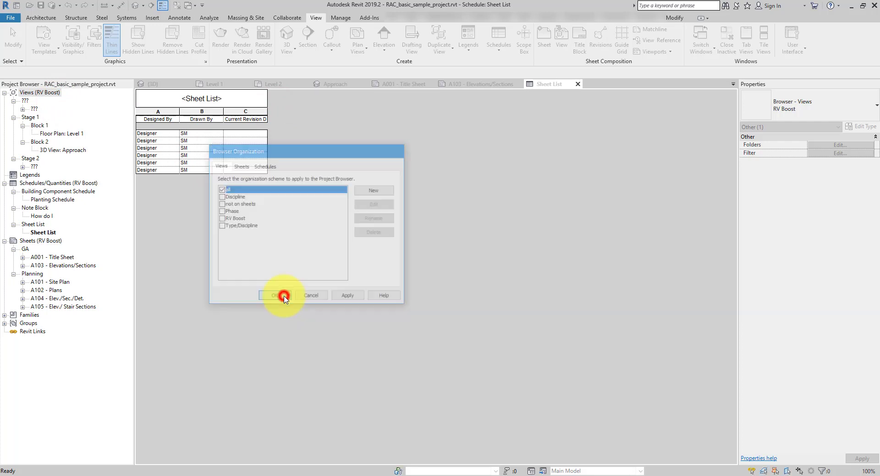
Expand Floor Plans and inspect the Level 2, Site and Level 1 plan properties
left_click(13, 101)
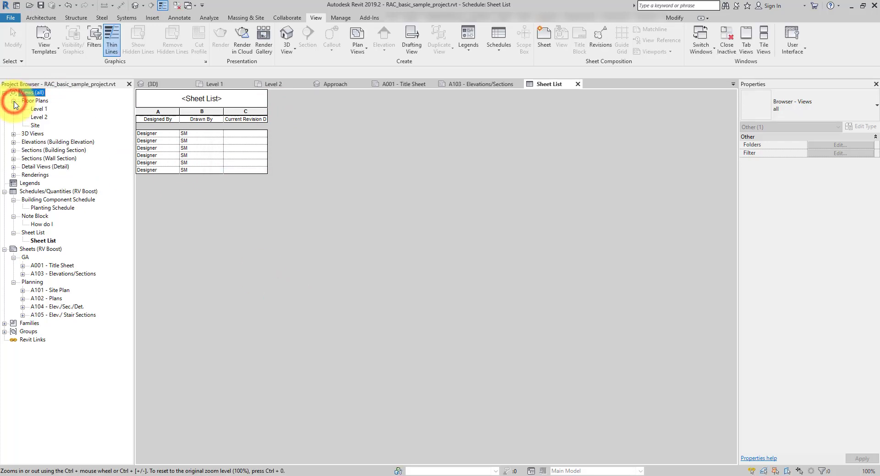
left_click(39, 118)
left_click(35, 126)
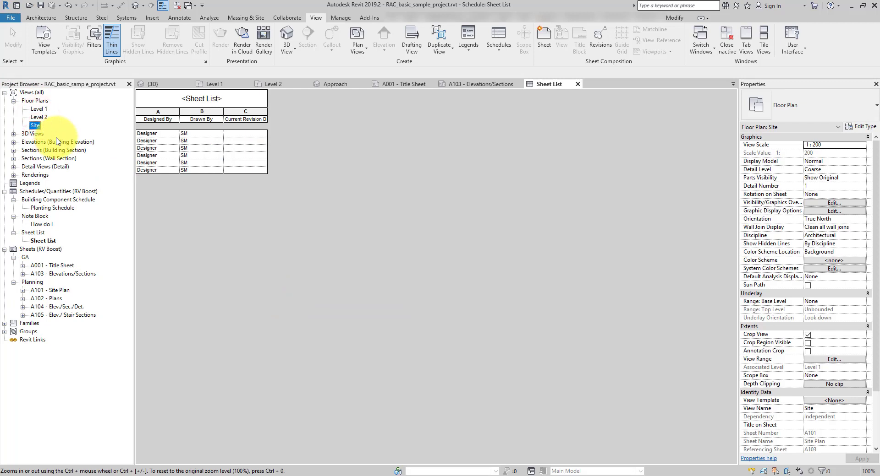
left_click(38, 110)
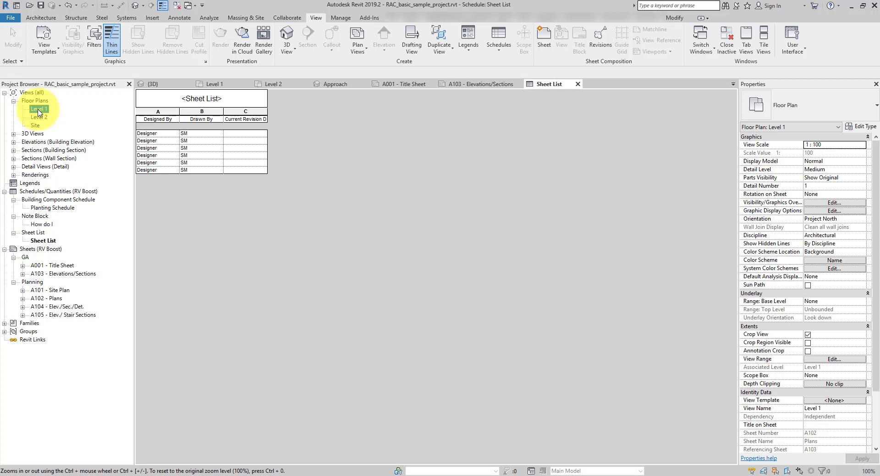
Select the RV Boost views scheme in Browser Organization and open it for editing
right_click(40, 93)
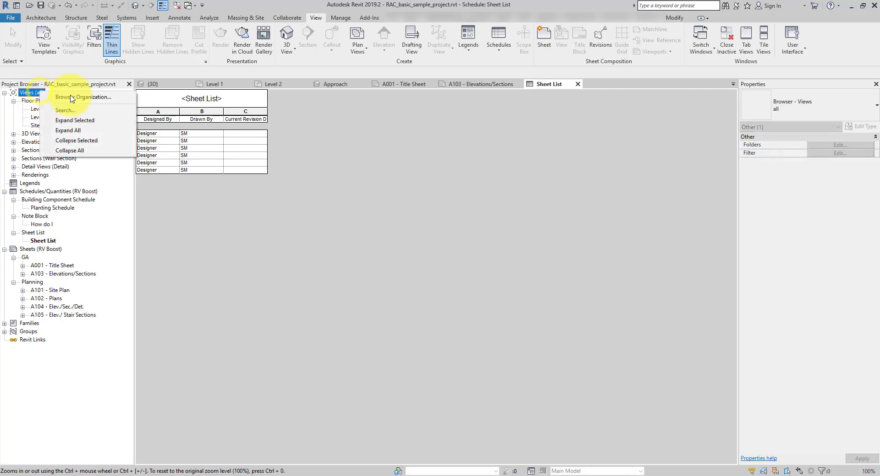
left_click(82, 97)
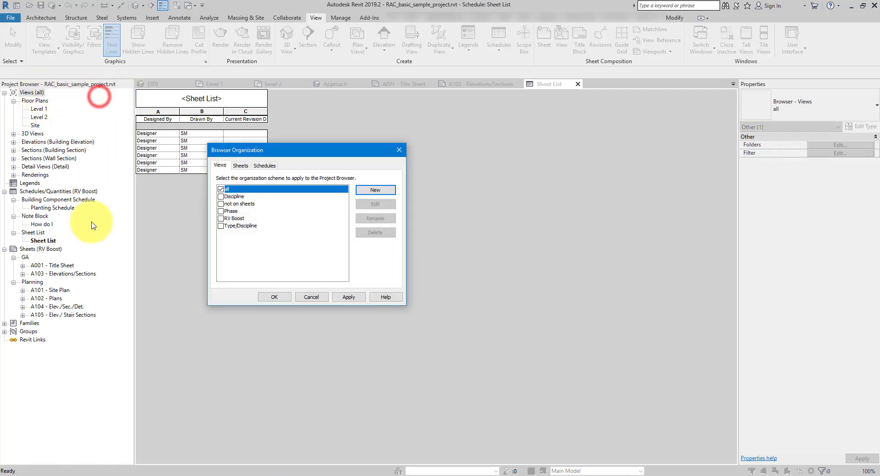
left_click(230, 219)
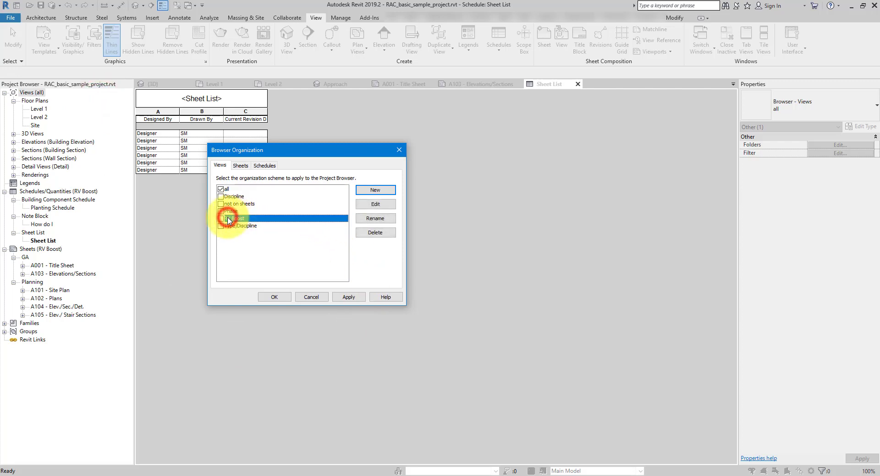
left_click(375, 204)
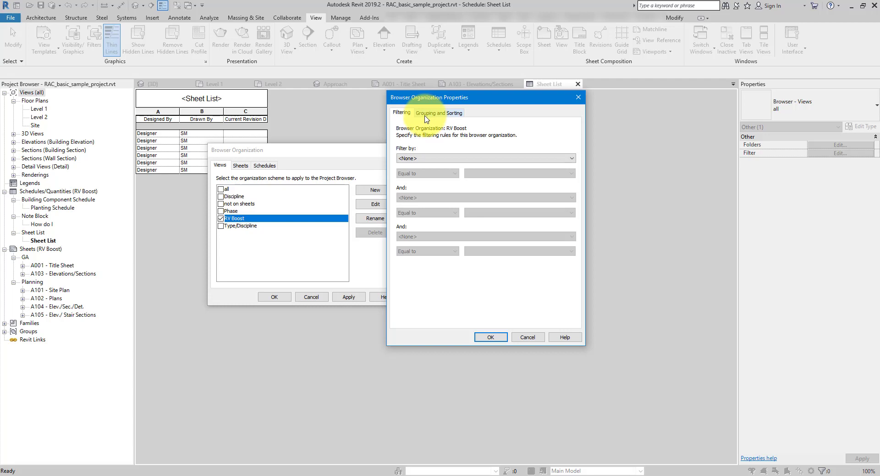
Group RV Boost views by the first 5 characters of View Name and apply it
left_click(426, 114)
left_click(450, 176)
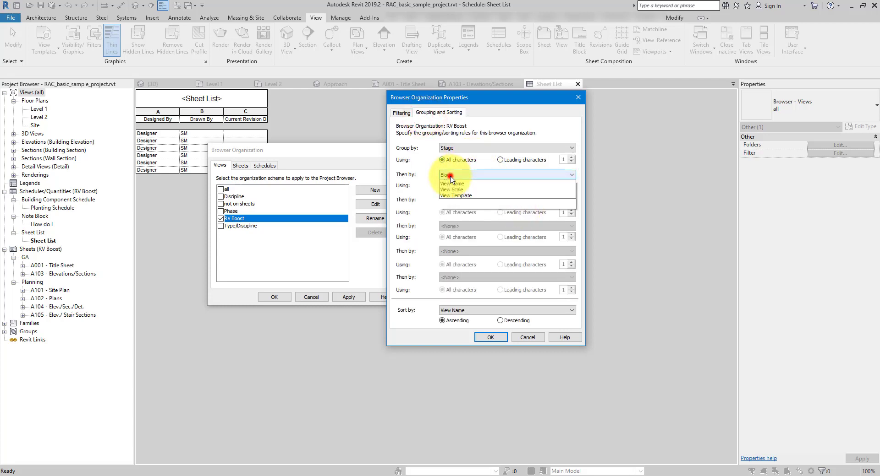
left_click(451, 176)
left_click(461, 149)
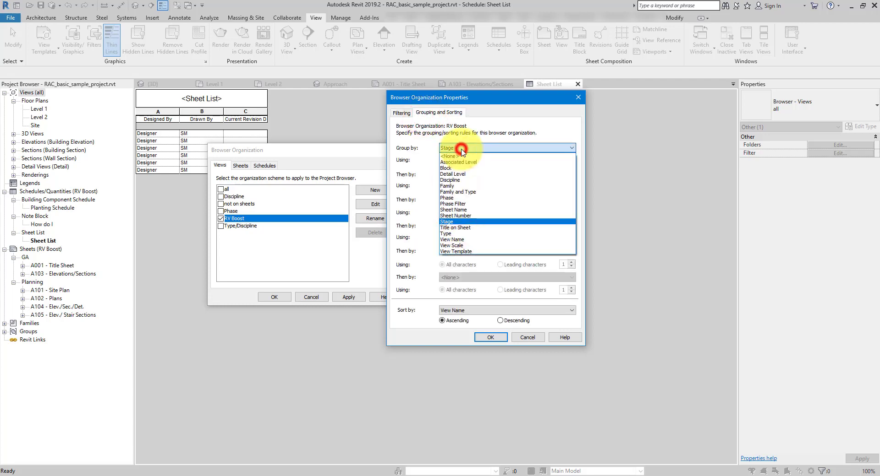
left_click(451, 157)
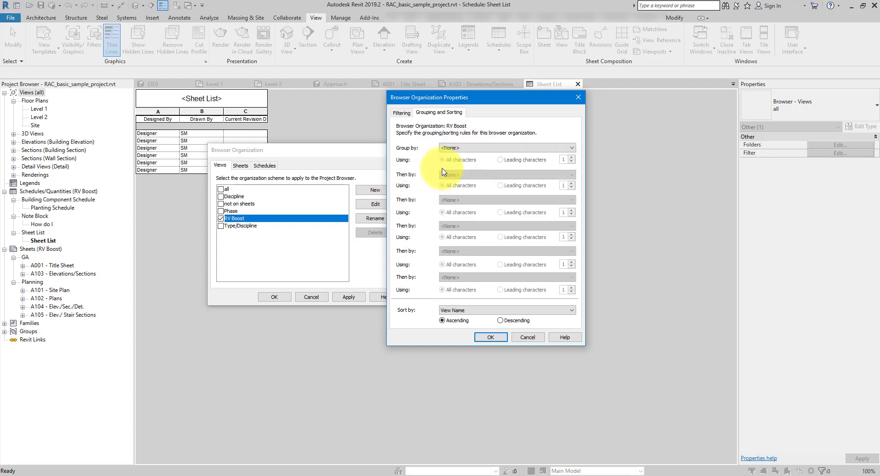
left_click(476, 149)
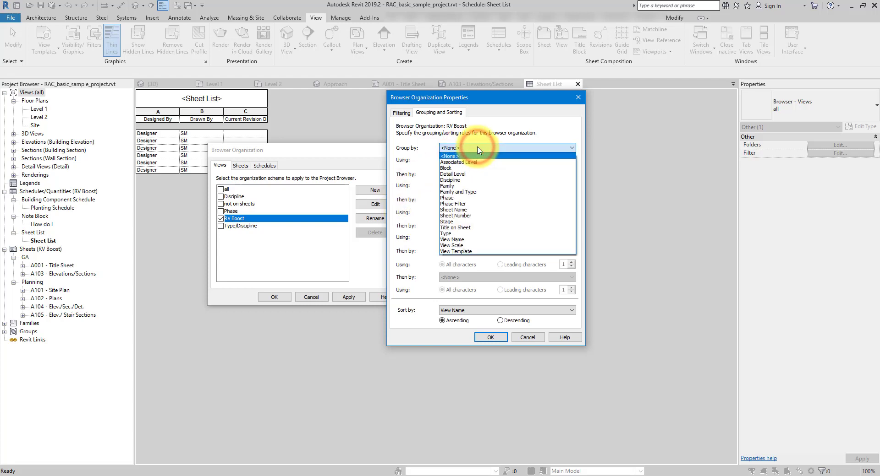
left_click(457, 239)
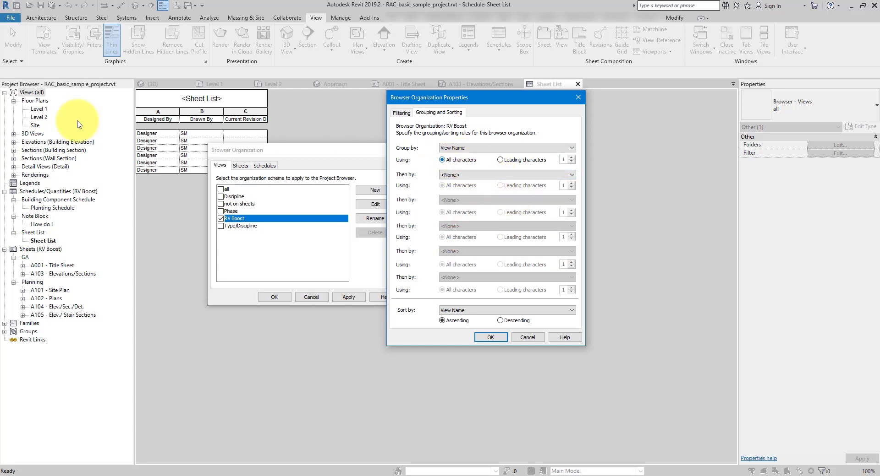
left_click(500, 160)
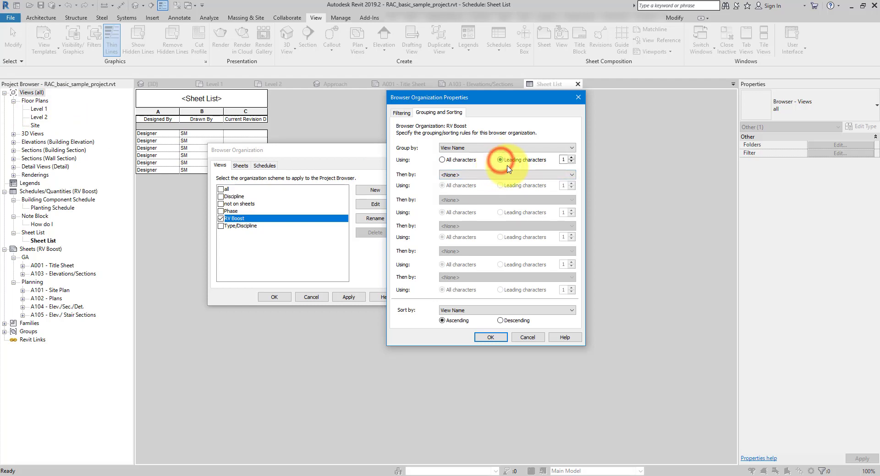
left_click(573, 159)
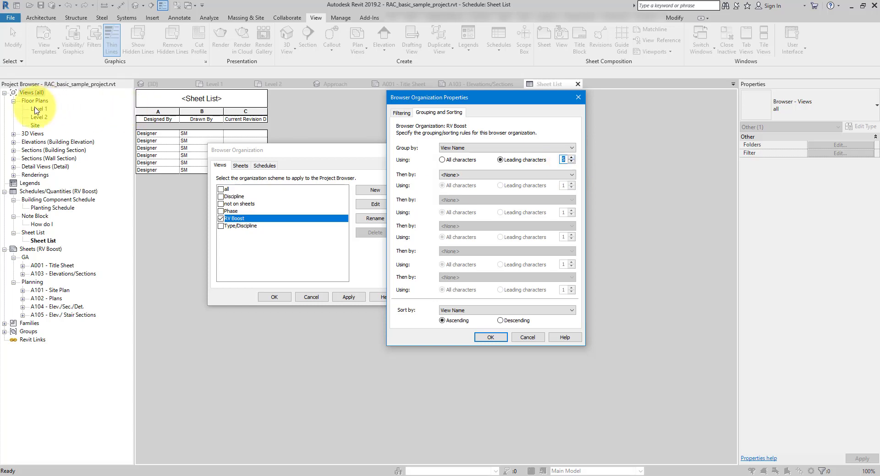
left_click(490, 337)
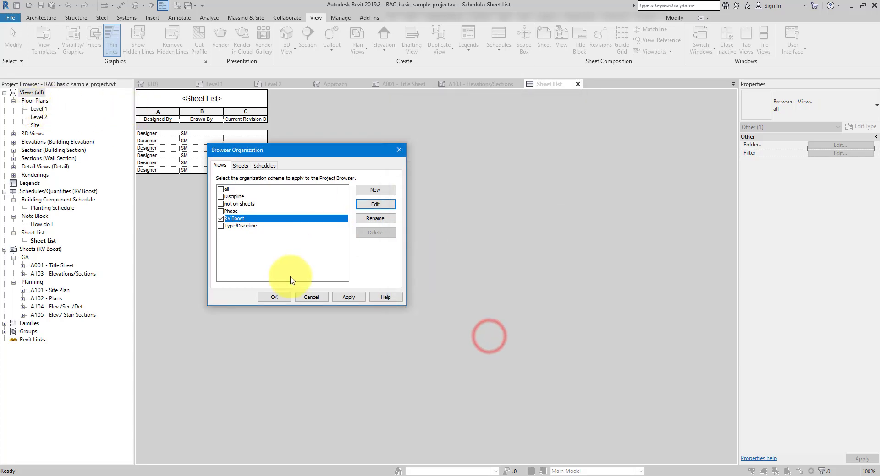
left_click(274, 298)
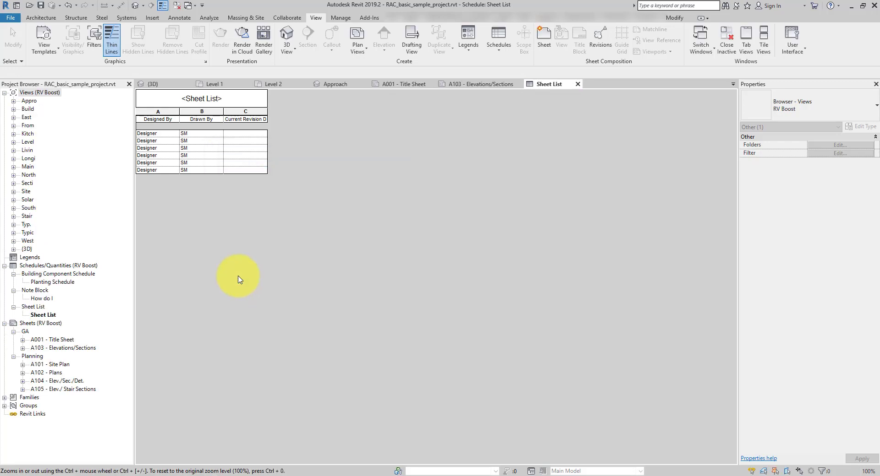
Review the Level group's Level 1 and 2 plans and the Site plan, then show the undo history
left_click(28, 142)
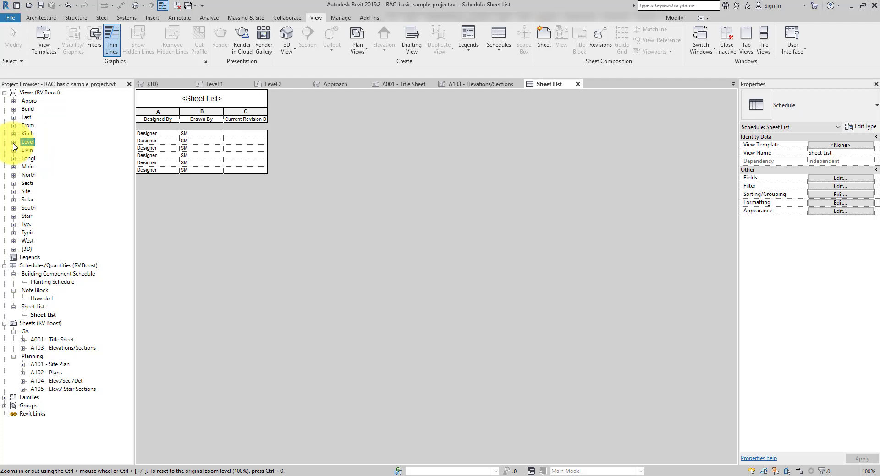
left_click(14, 143)
left_click(61, 159)
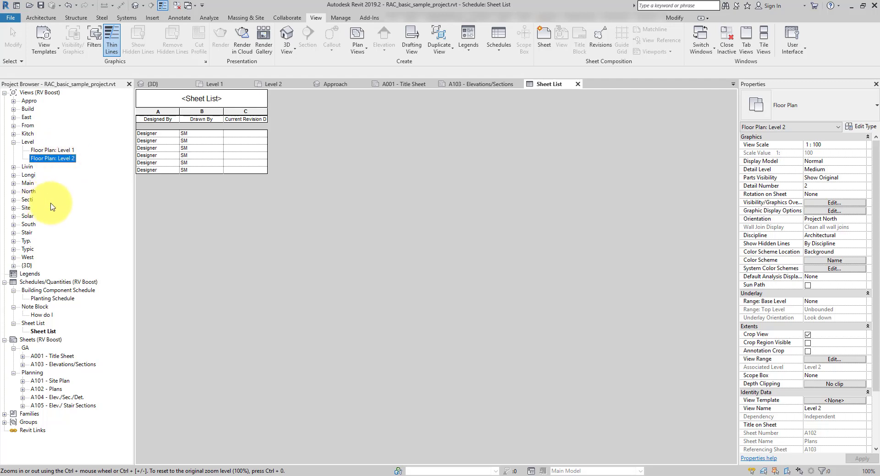
left_click(22, 209)
left_click(14, 208)
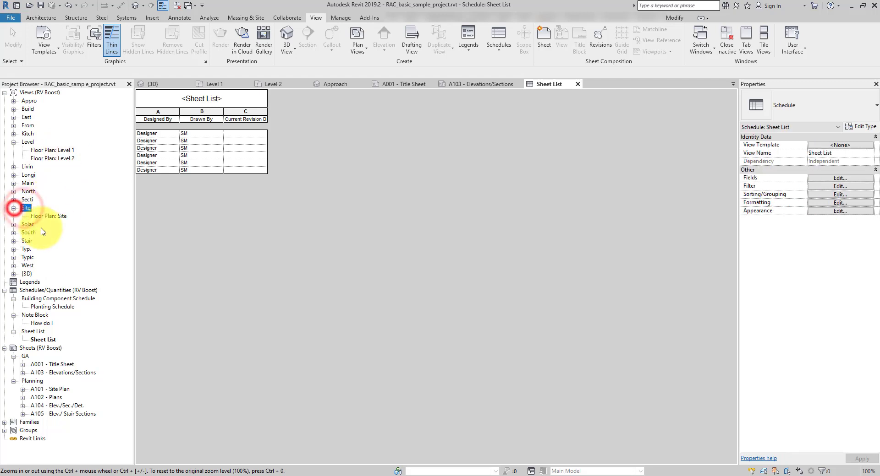
left_click(62, 217)
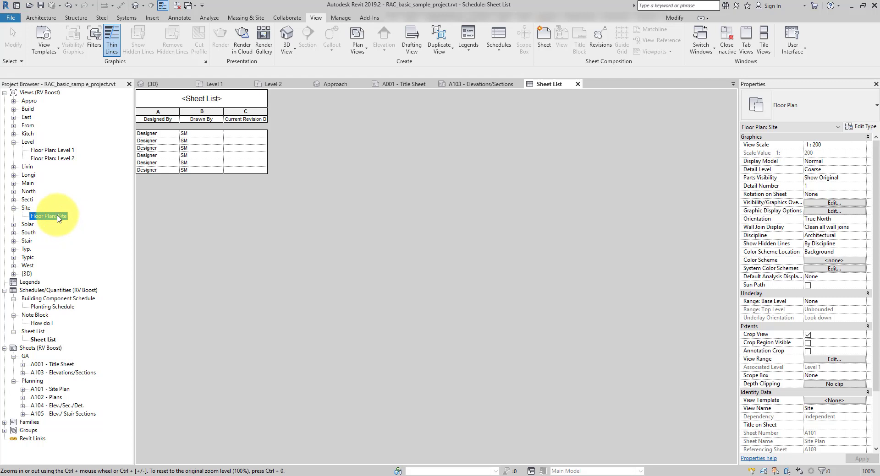
left_click(27, 208)
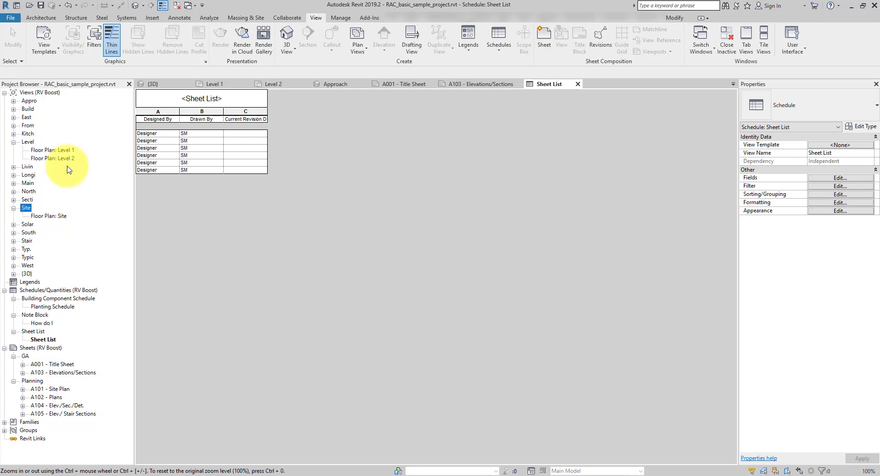
left_click(77, 6)
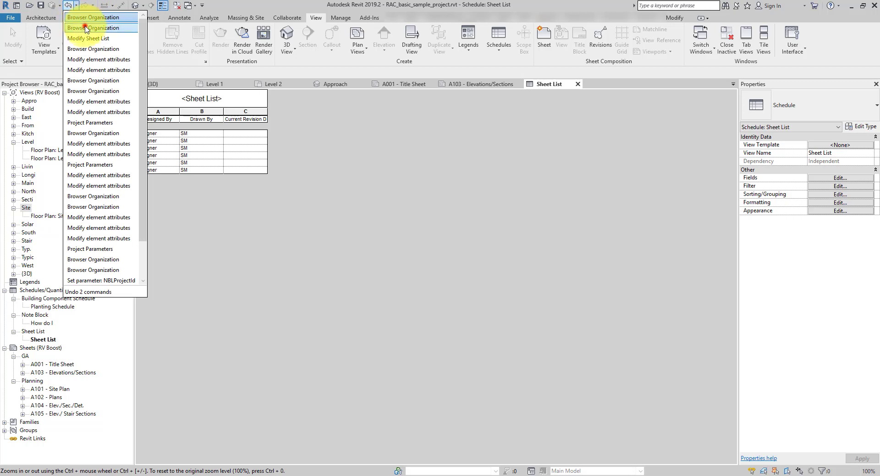
Undo back to the Browser Organization change and expand Stage 1's Block 1 and Block 2
left_click(82, 18)
double_click(34, 111)
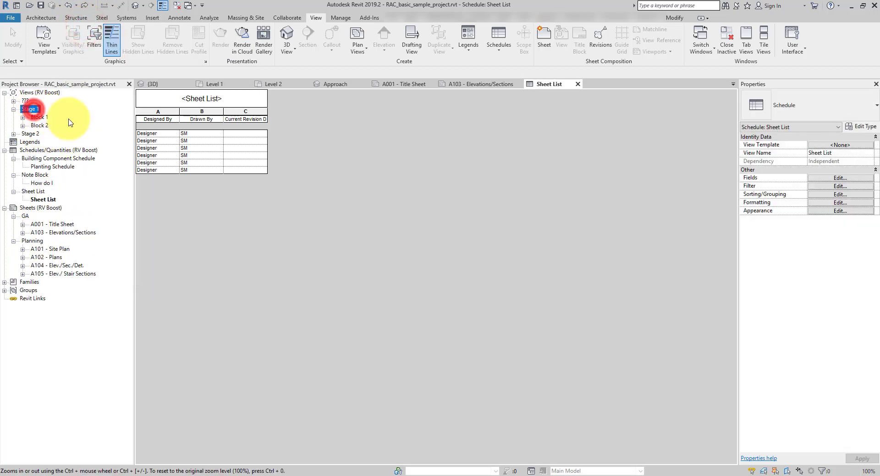
double_click(44, 118)
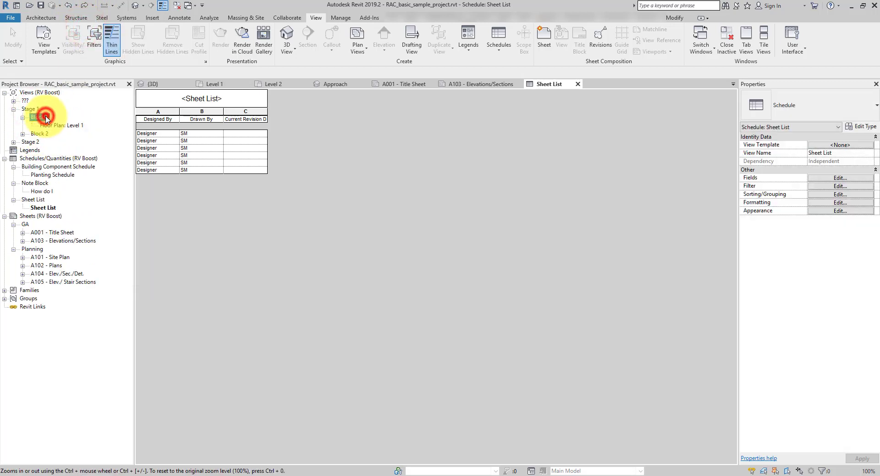
left_click(62, 125)
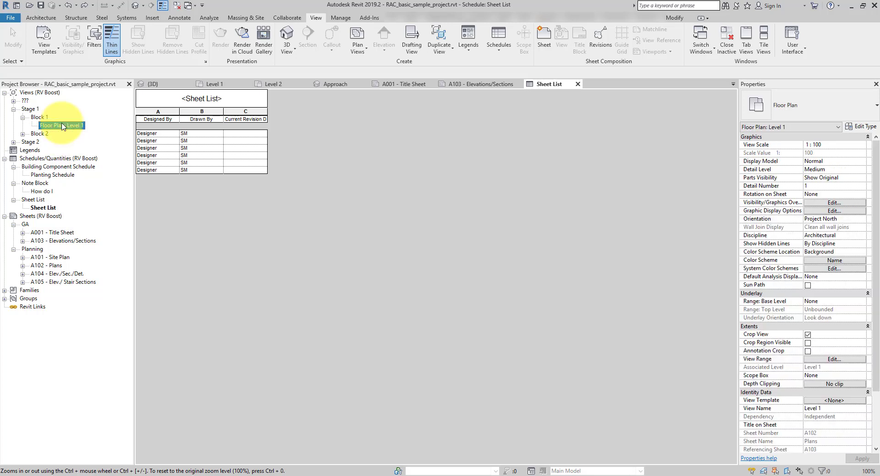
double_click(40, 134)
left_click(73, 125)
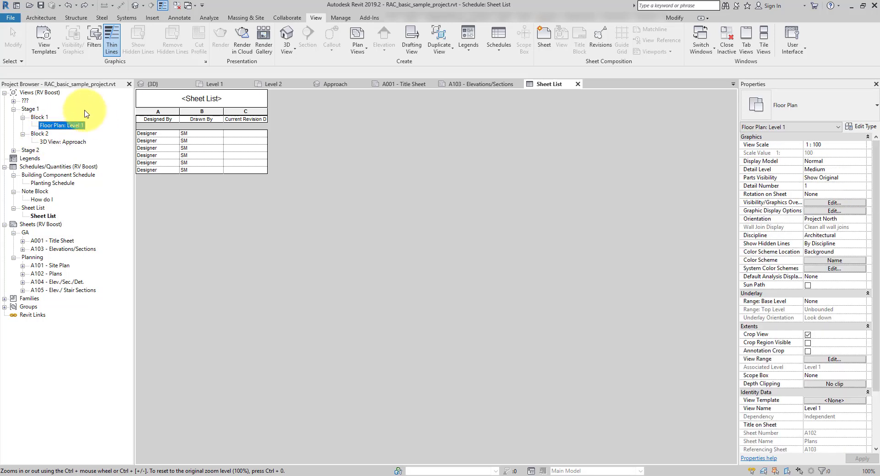
Add Family as the third grouping level in the RV Boost browser organization scheme
right_click(49, 93)
left_click(76, 100)
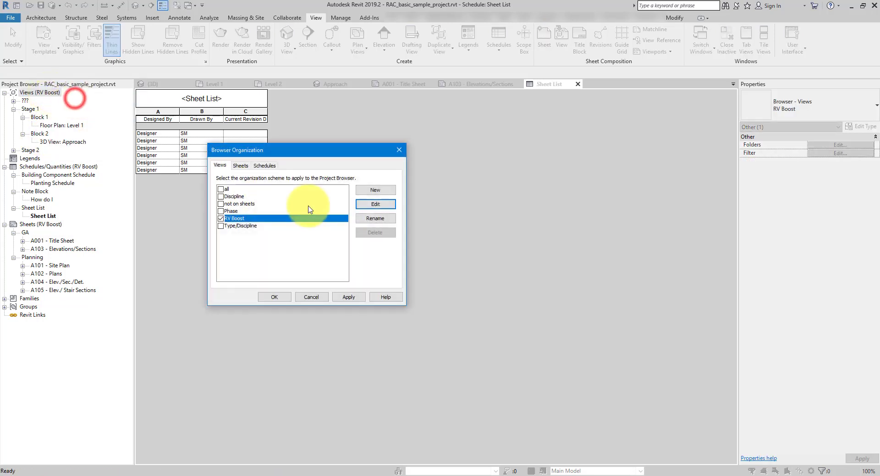
left_click(368, 204)
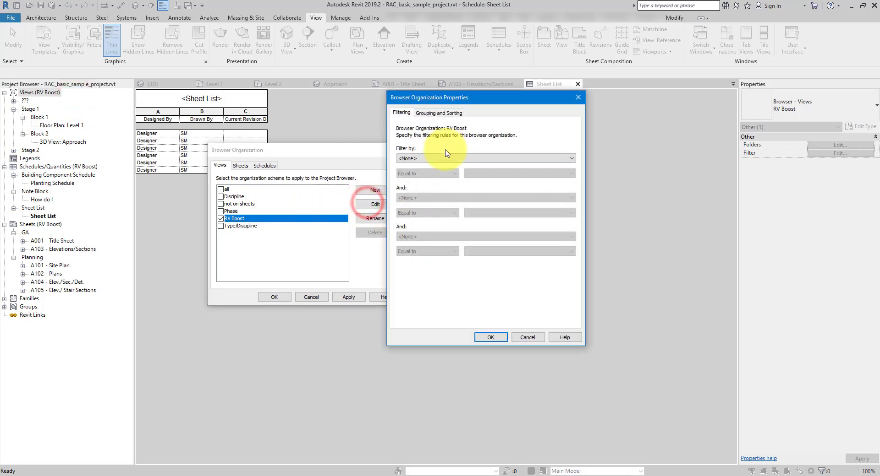
left_click(437, 113)
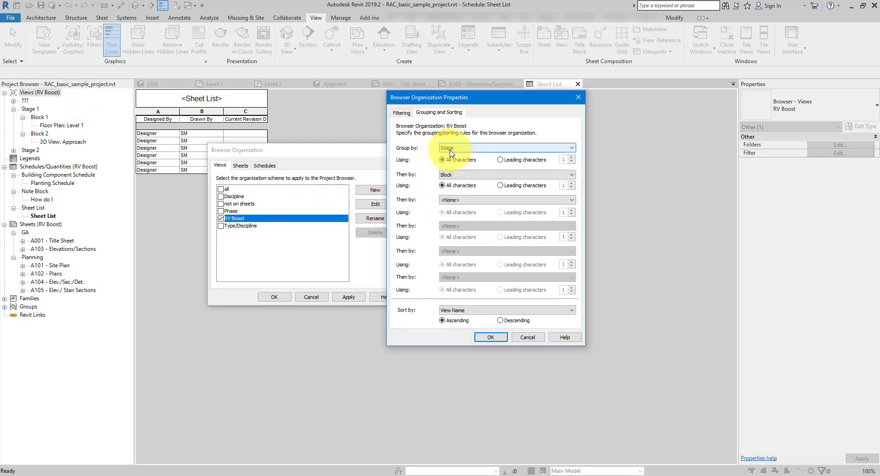
left_click(450, 201)
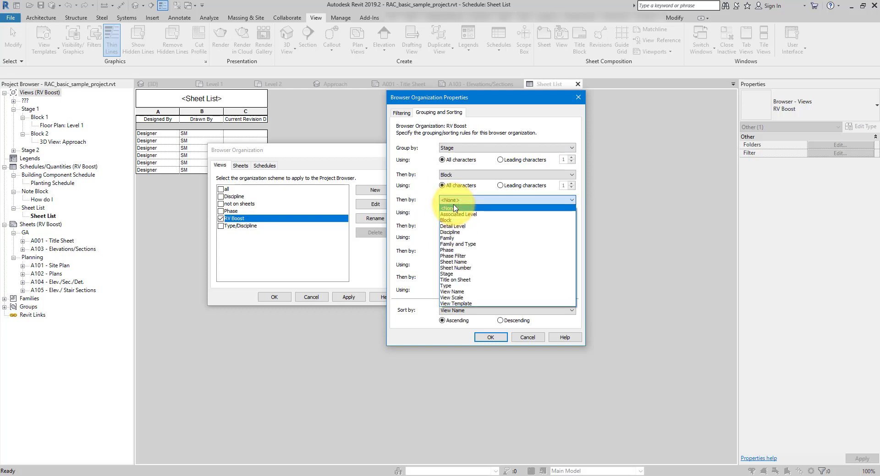
left_click(460, 239)
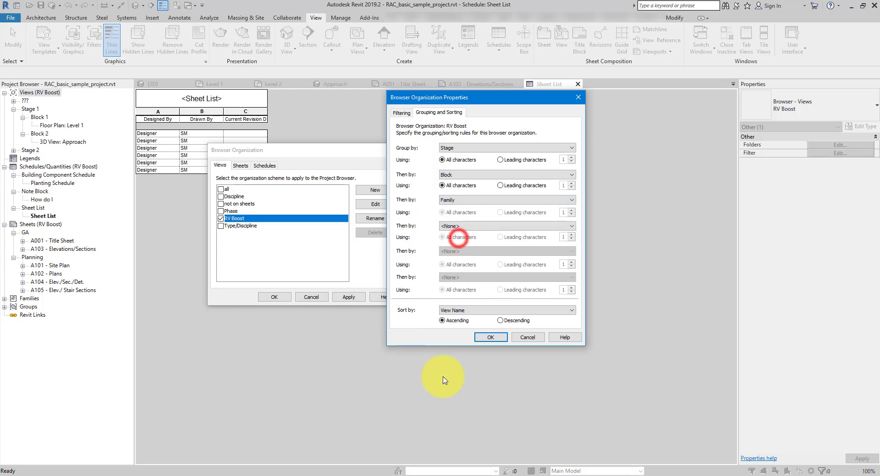
left_click(488, 337)
left_click(277, 297)
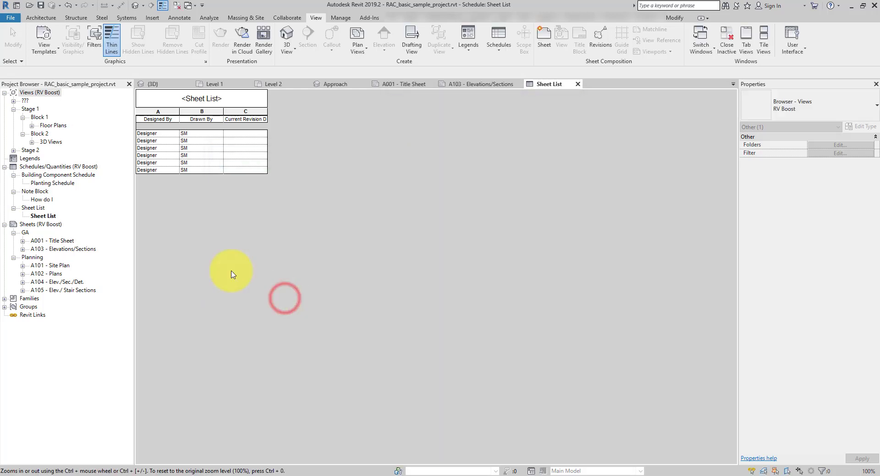
Change the Approach 3D view's Block property from Block 2 to Block 1
left_click(39, 117)
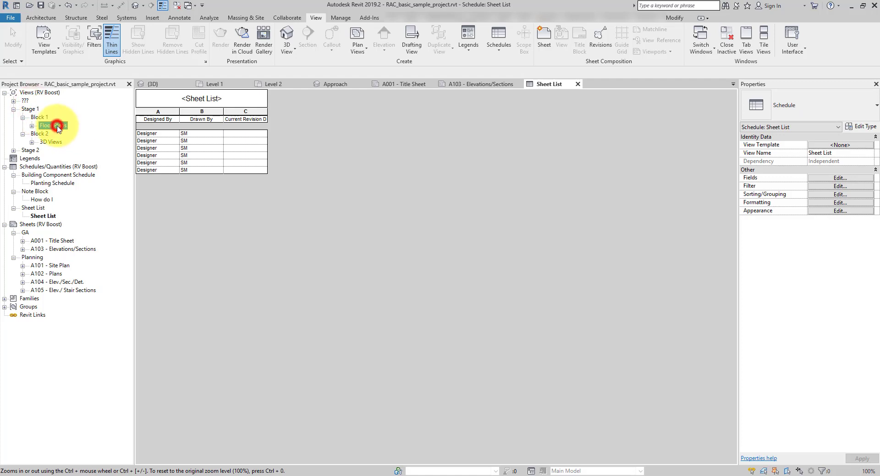
left_click(31, 125)
left_click(32, 150)
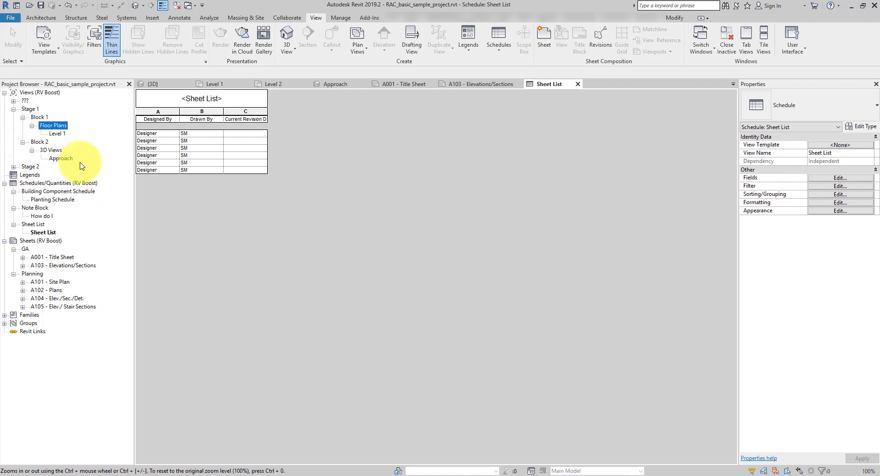
left_click(59, 134)
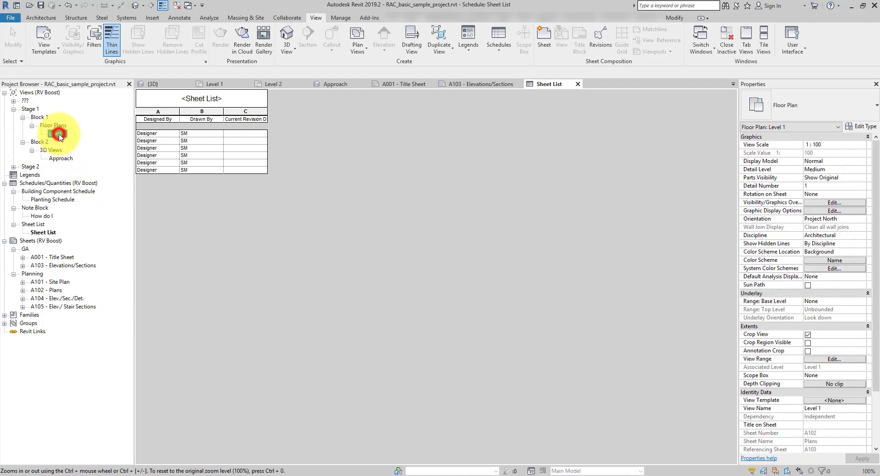
left_click(61, 159)
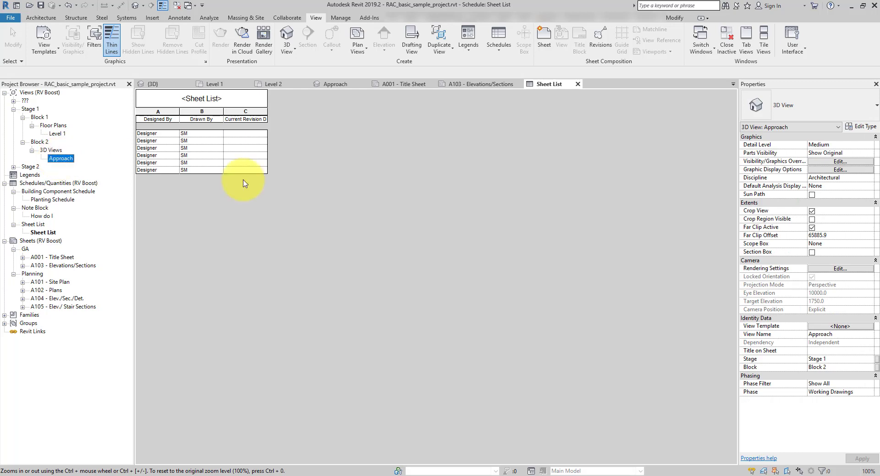
left_click(872, 368)
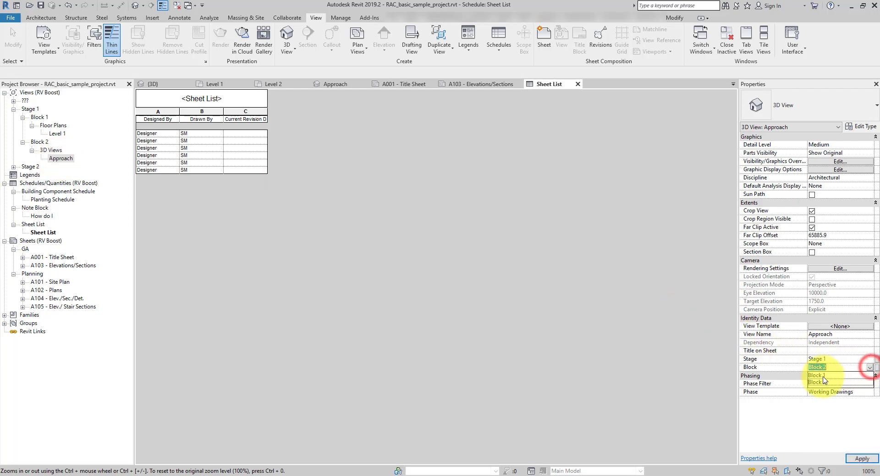
left_click(856, 403)
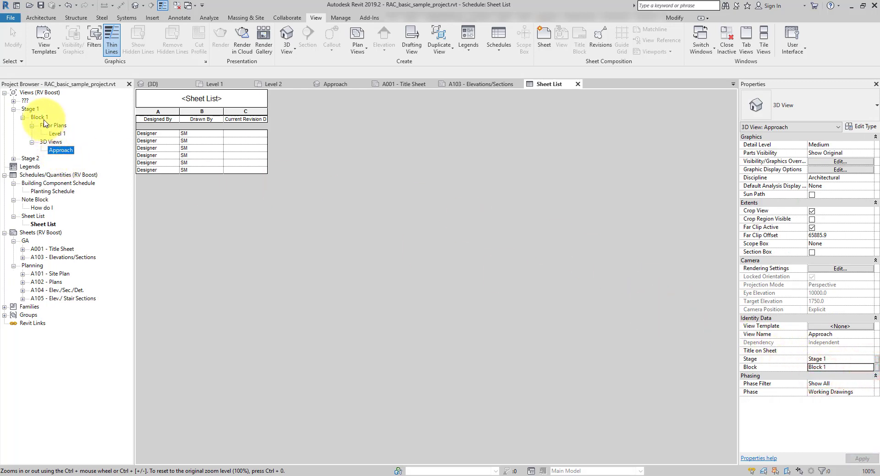
Check that Stage 1, Block 1 now holds both Floor Plans and 3D Views
left_click(30, 109)
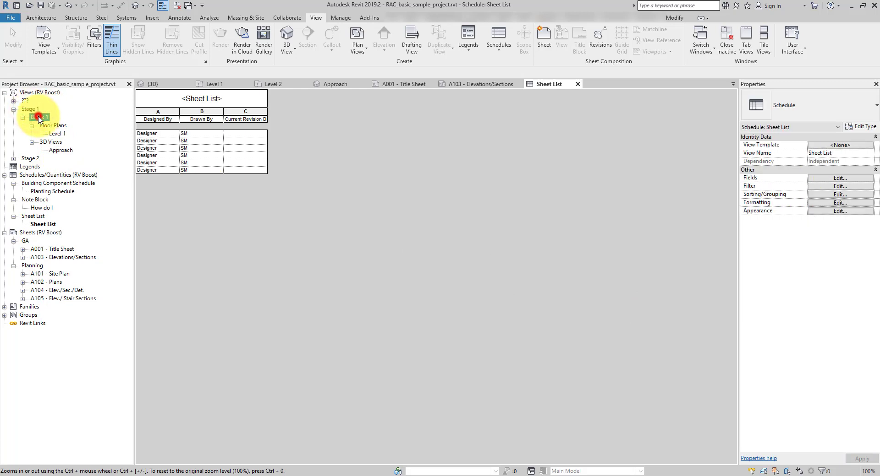
left_click(40, 118)
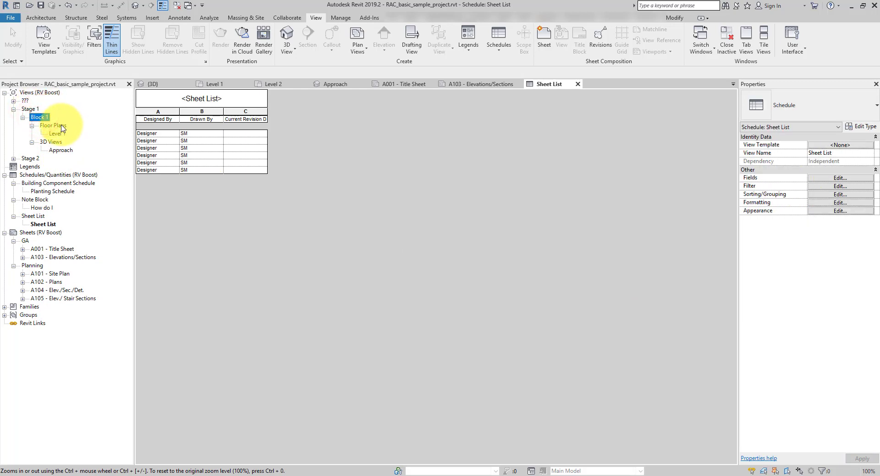
left_click(53, 125)
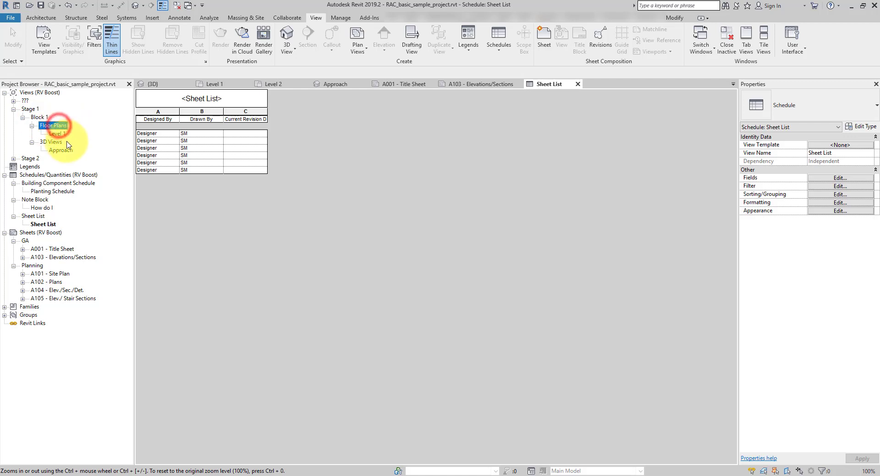
left_click(50, 142)
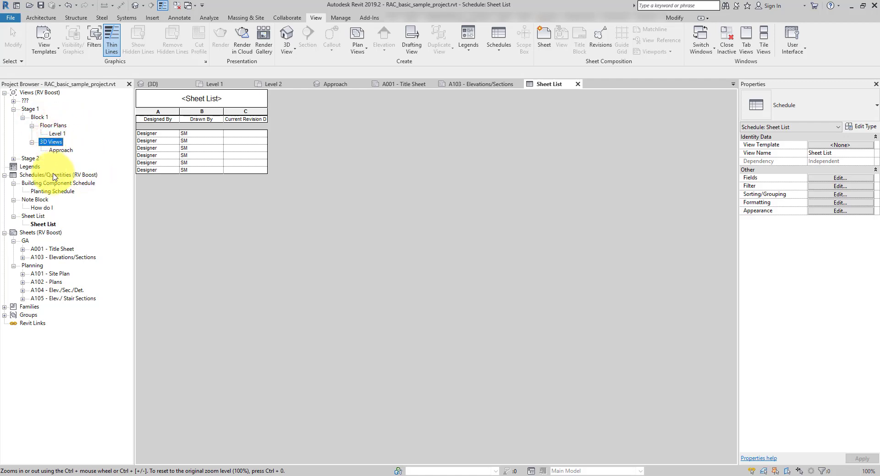